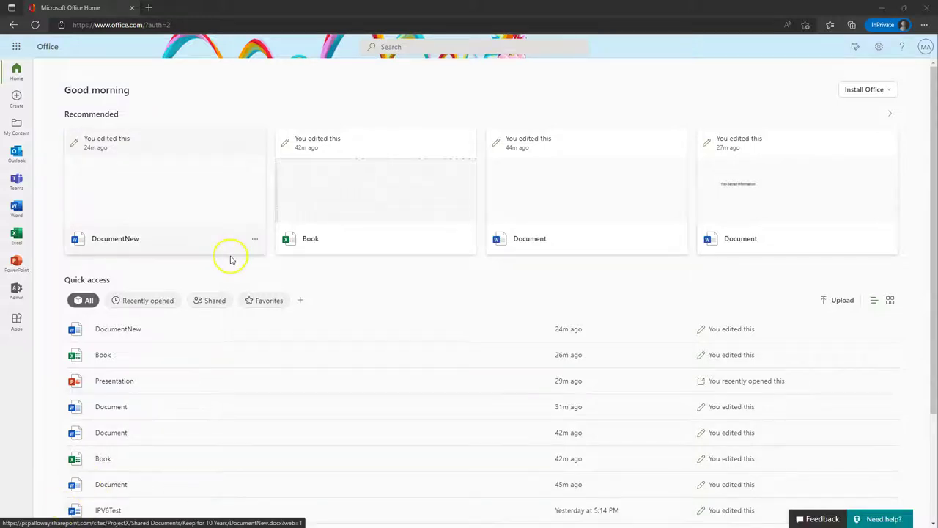
Open the Microsoft 365 admin center and go from its full list of admin centers to the Microsoft Purview compliance portal.
click(17, 294)
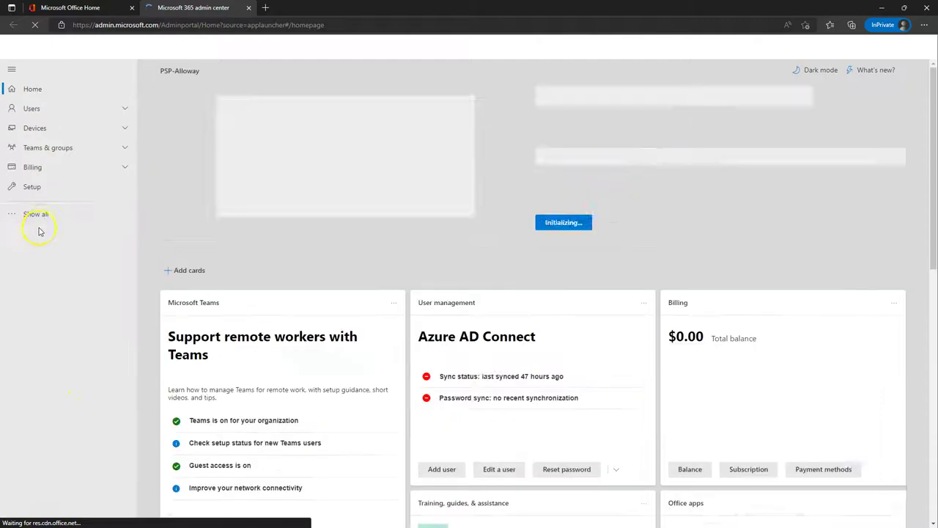
click(38, 215)
click(41, 370)
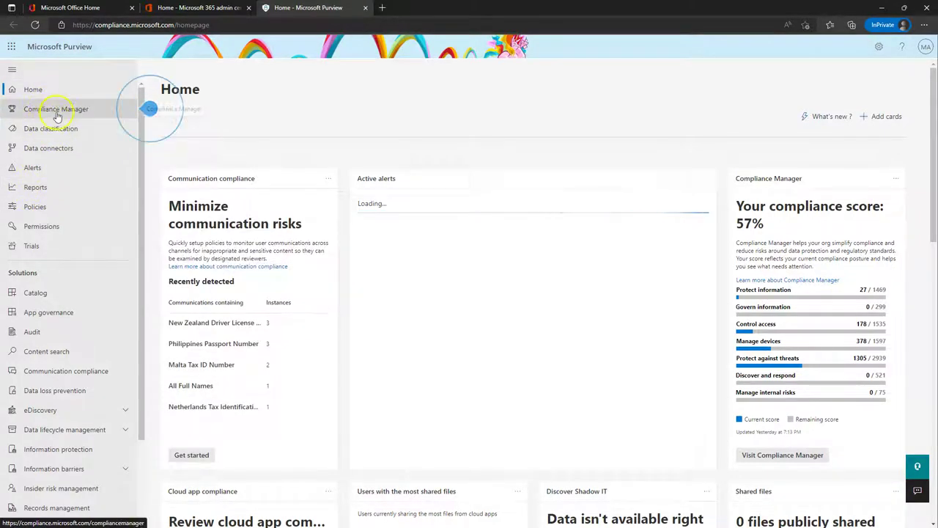
View the Compliance Manager overview and the Data classification overview.
click(59, 111)
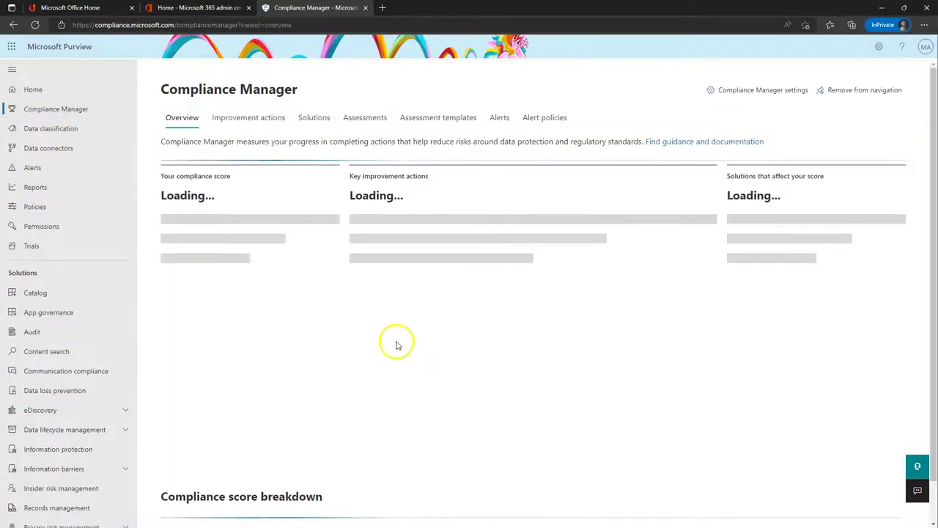
click(64, 129)
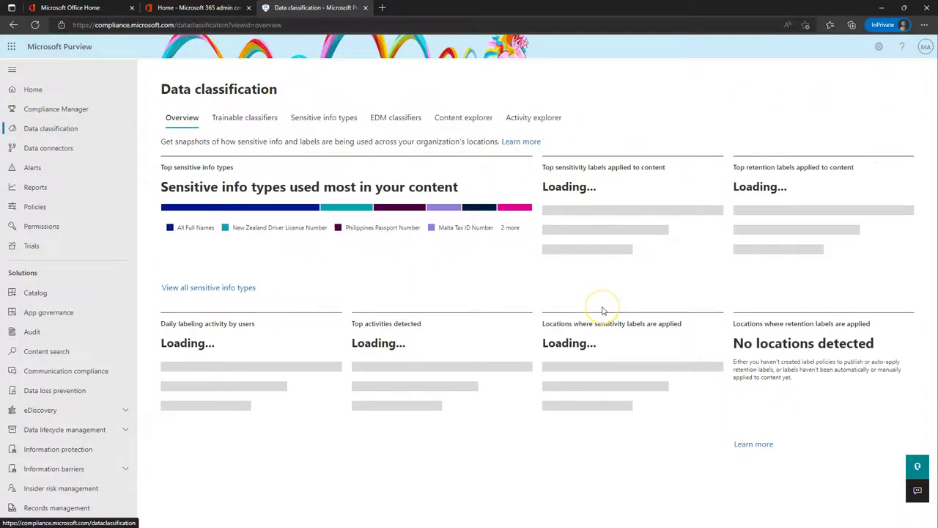
Examine the full list of available data connectors for non-Microsoft data, and check the organization's own connectors under My Connectors.
click(58, 148)
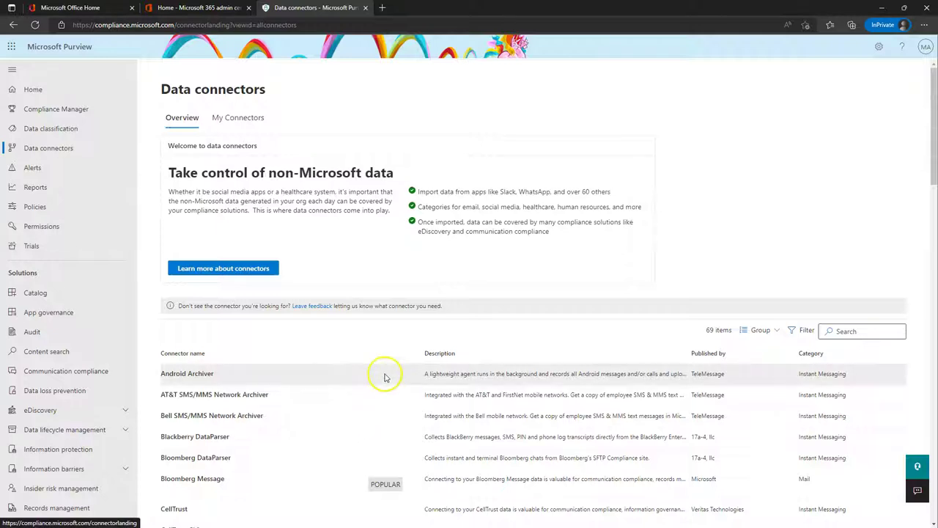
scroll(270, 368, down, 2)
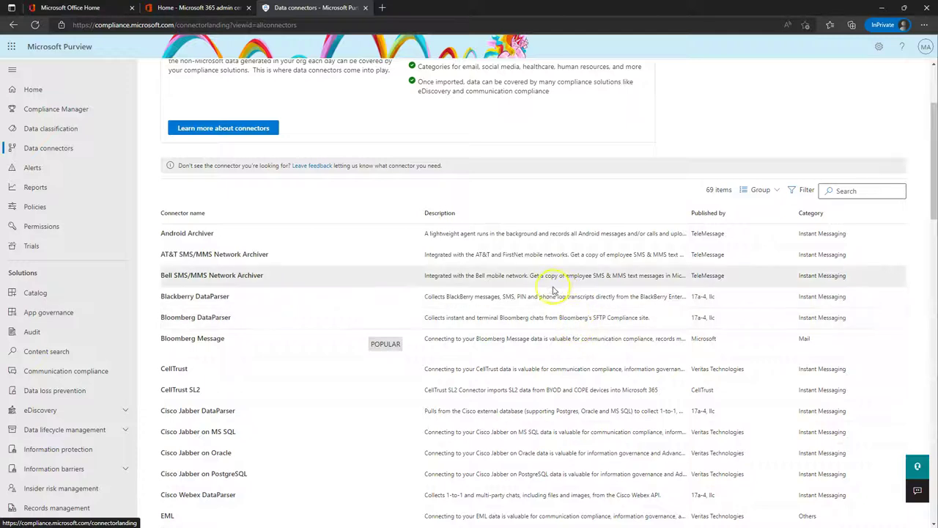
scroll(503, 360, up, 2)
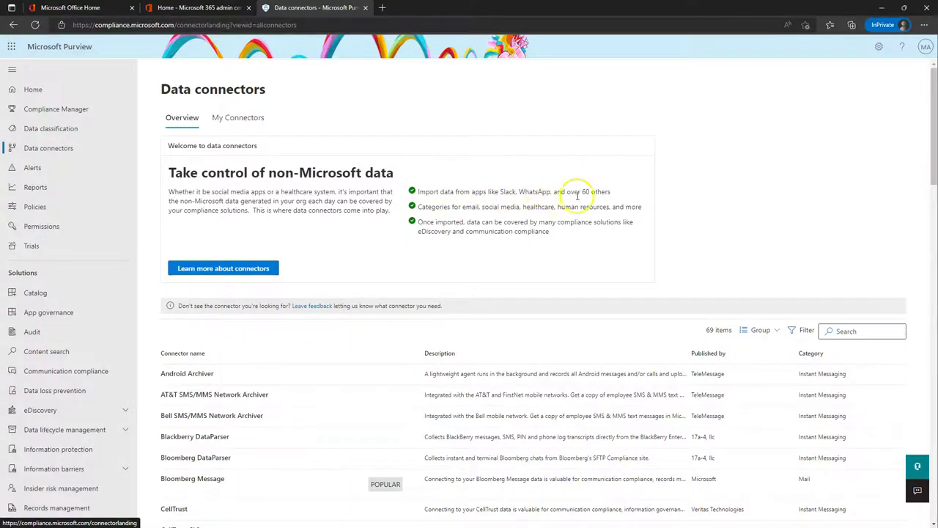
scroll(398, 377, down, 6)
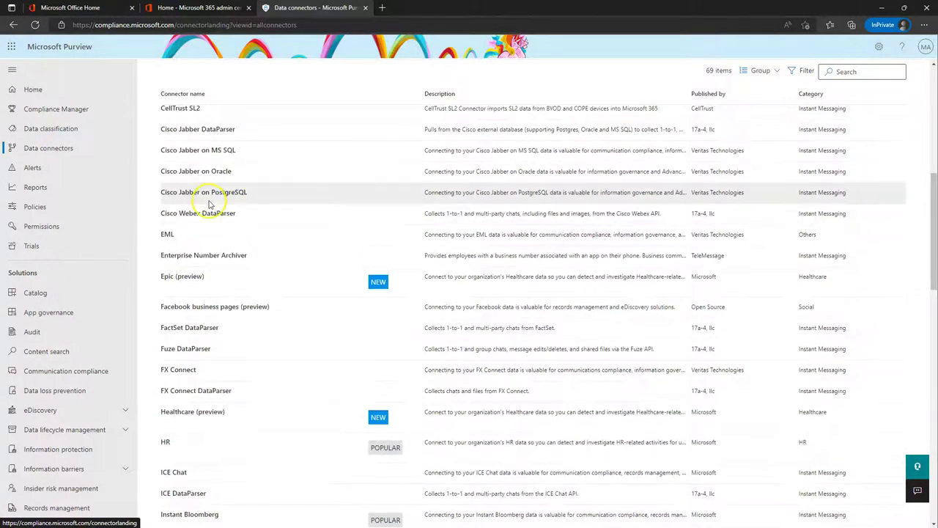
scroll(229, 272, down, 1)
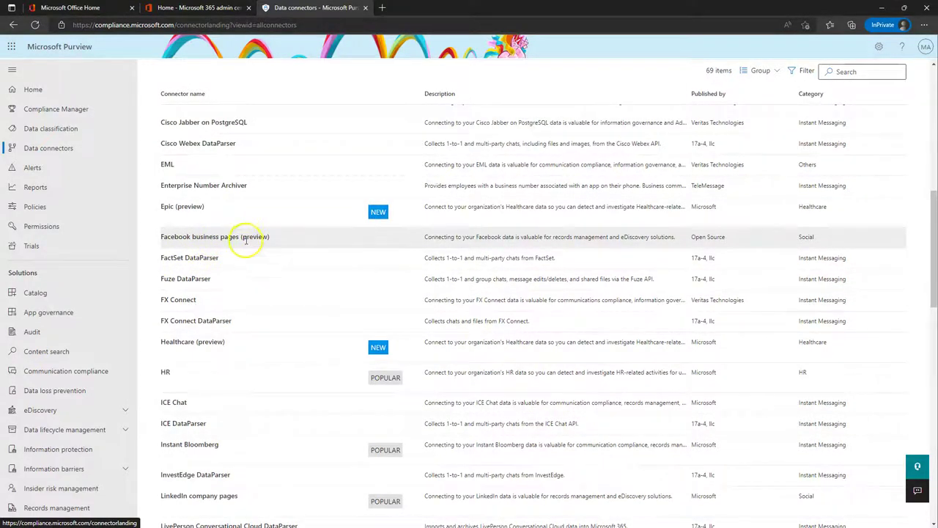
scroll(247, 250, down, 3)
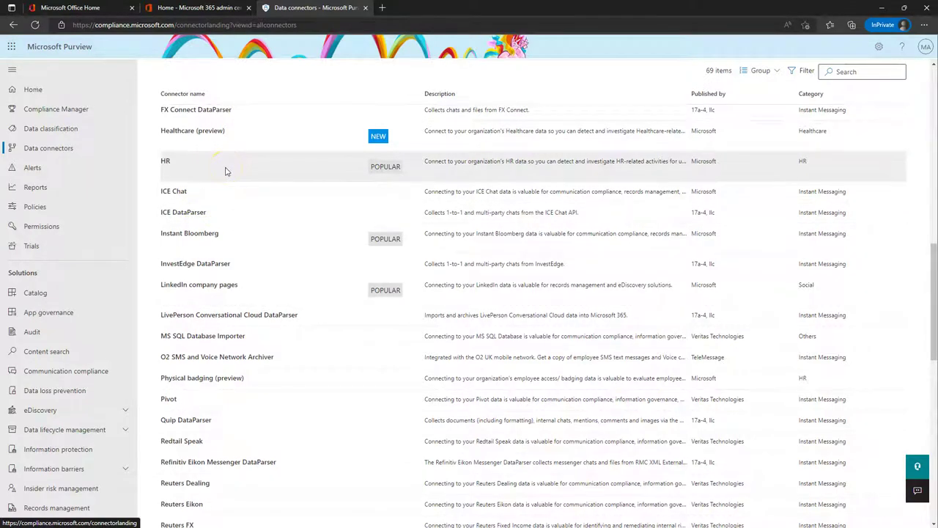
click(228, 193)
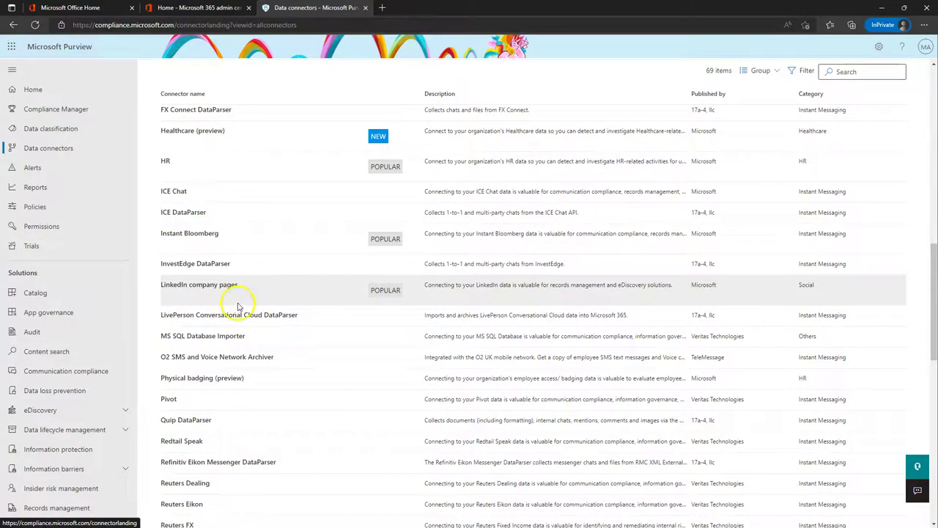
scroll(232, 313, down, 4)
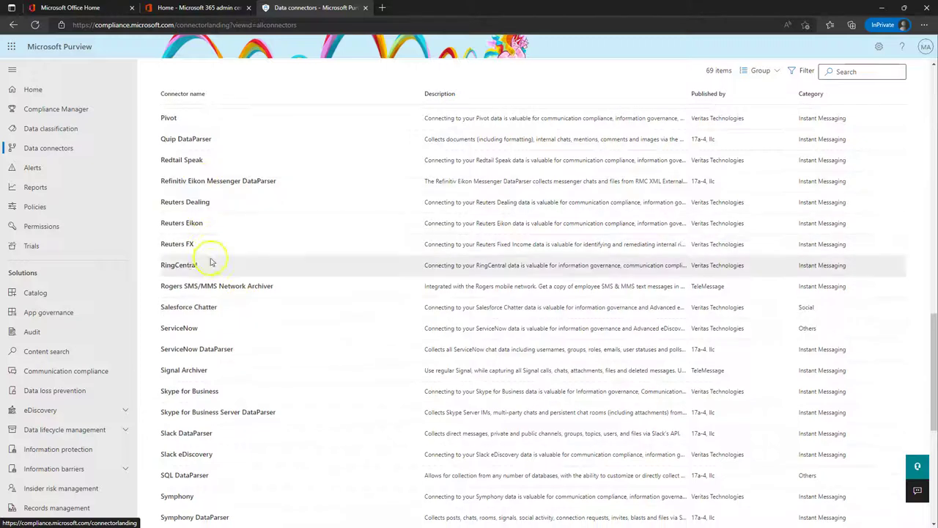
scroll(213, 264, down, 1)
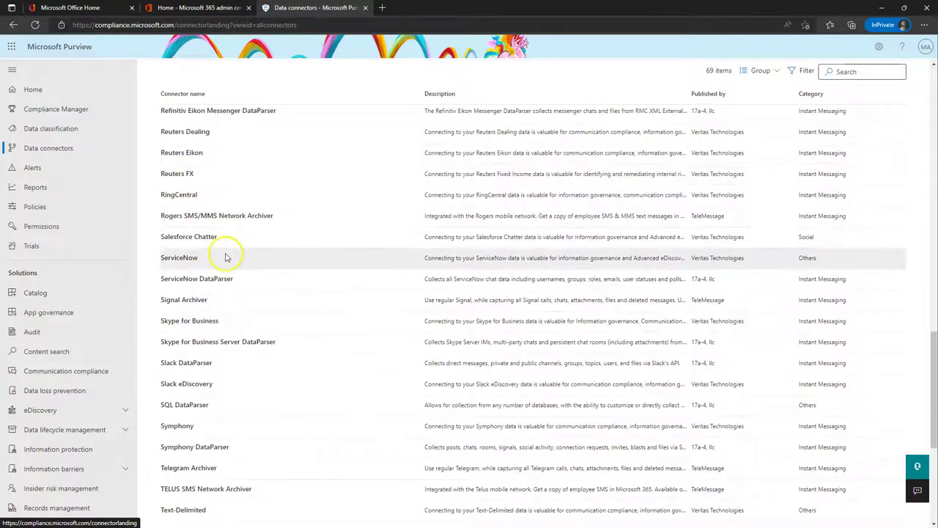
scroll(242, 326, down, 1)
scroll(242, 325, down, 2)
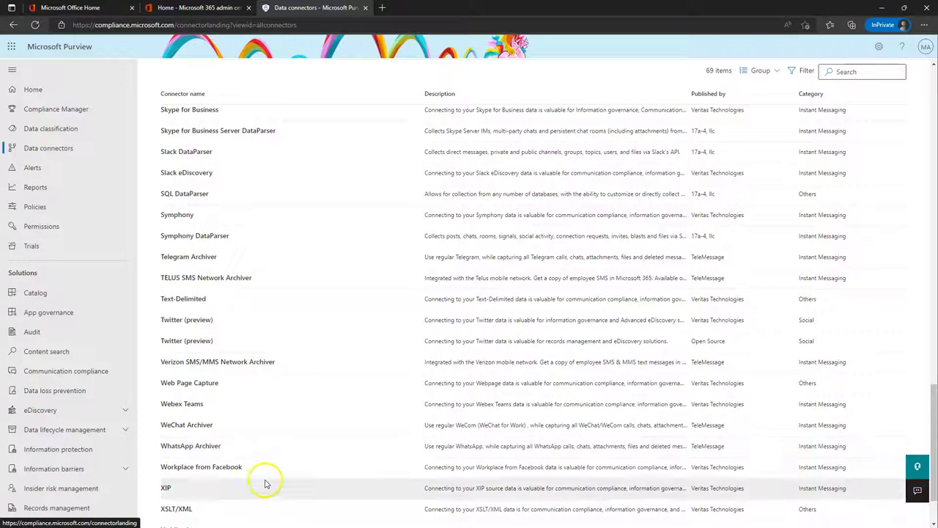
scroll(256, 513, down, 1)
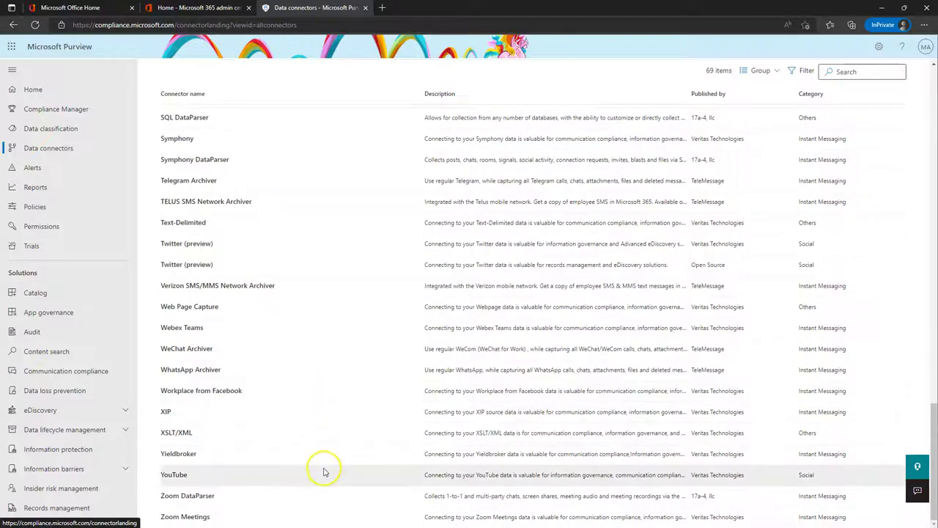
scroll(377, 454, up, 20)
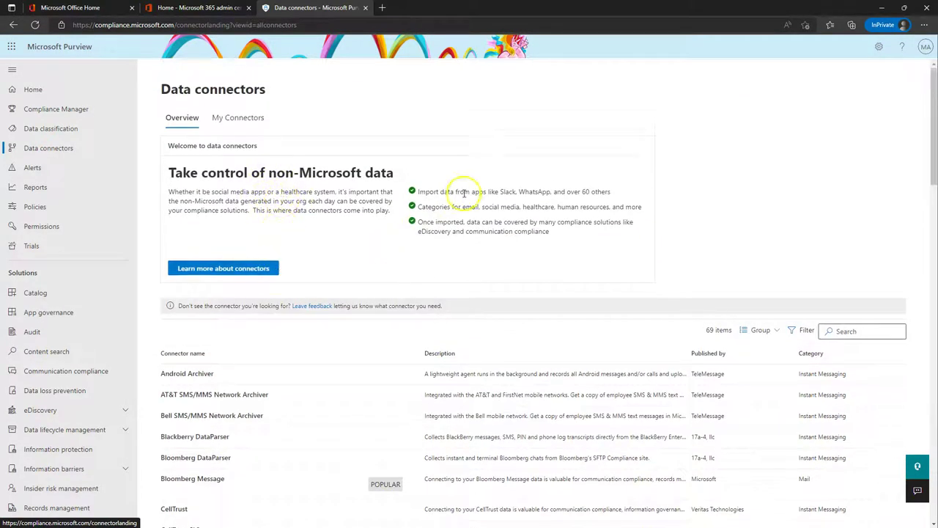
click(244, 117)
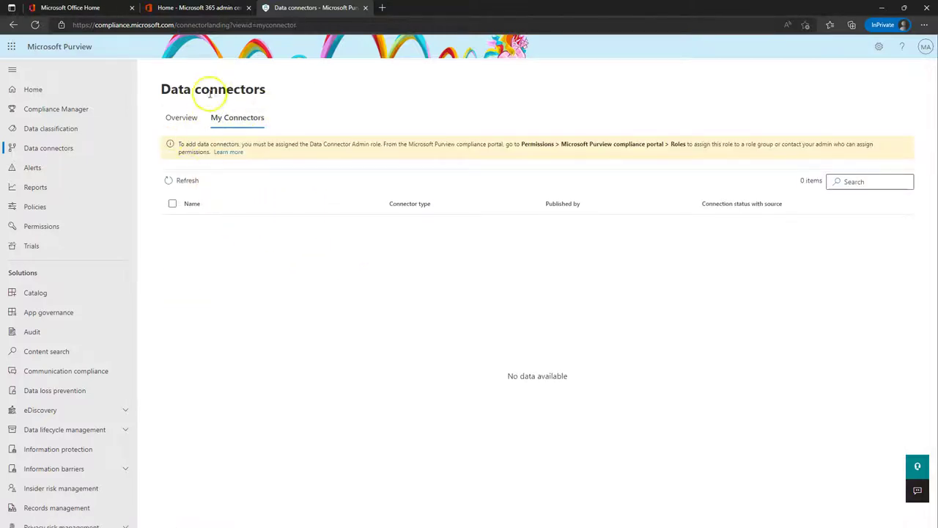
click(181, 117)
View the compliance alerts, and examine the Reports dashboard from the label cards through to the cloud app compliance card.
click(62, 167)
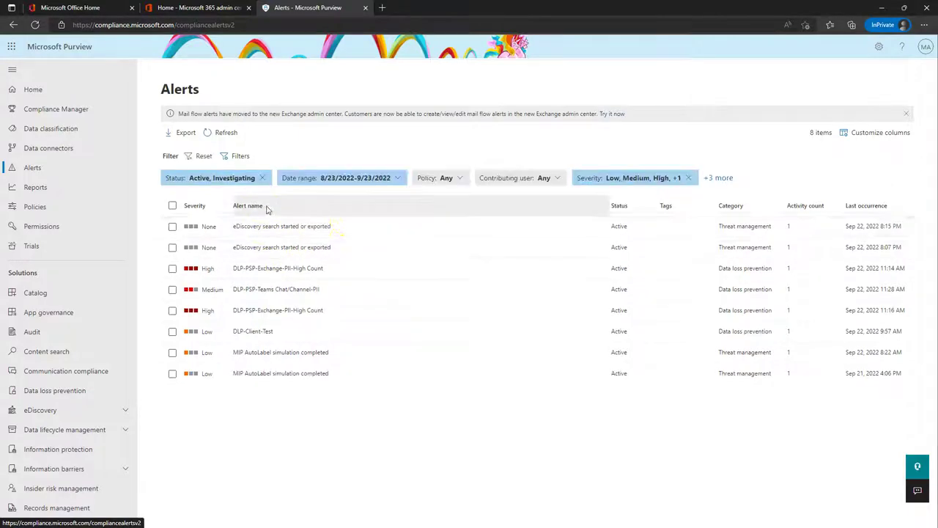
click(35, 189)
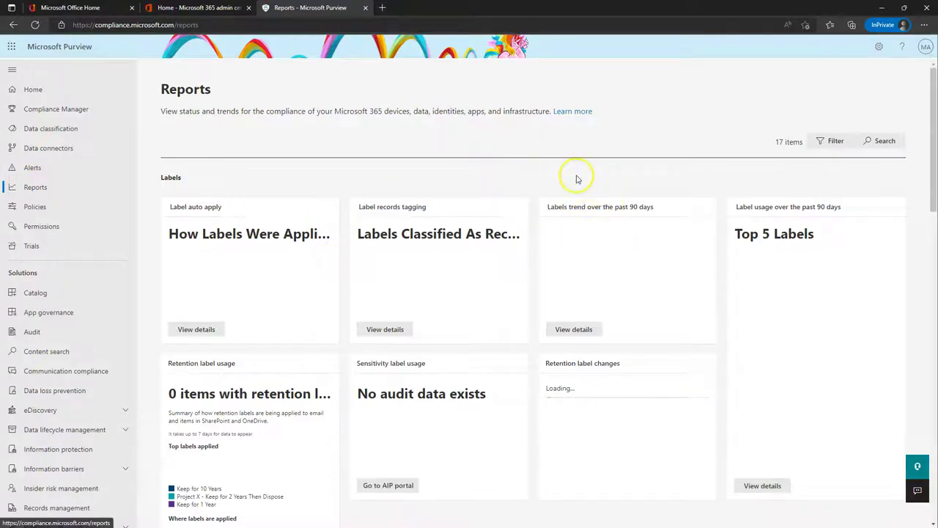
scroll(576, 182, down, 1)
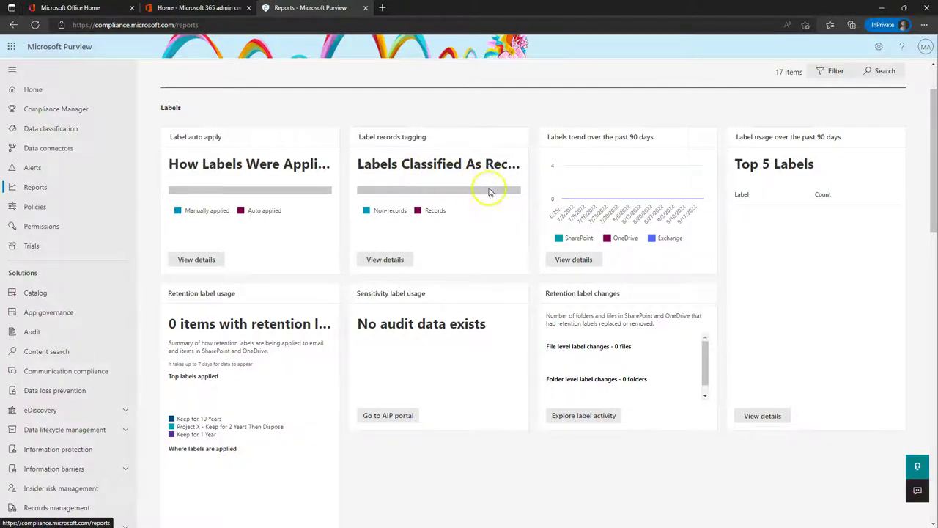
scroll(595, 315, down, 5)
scroll(599, 326, down, 4)
scroll(272, 163, up, 1)
scroll(293, 151, down, 6)
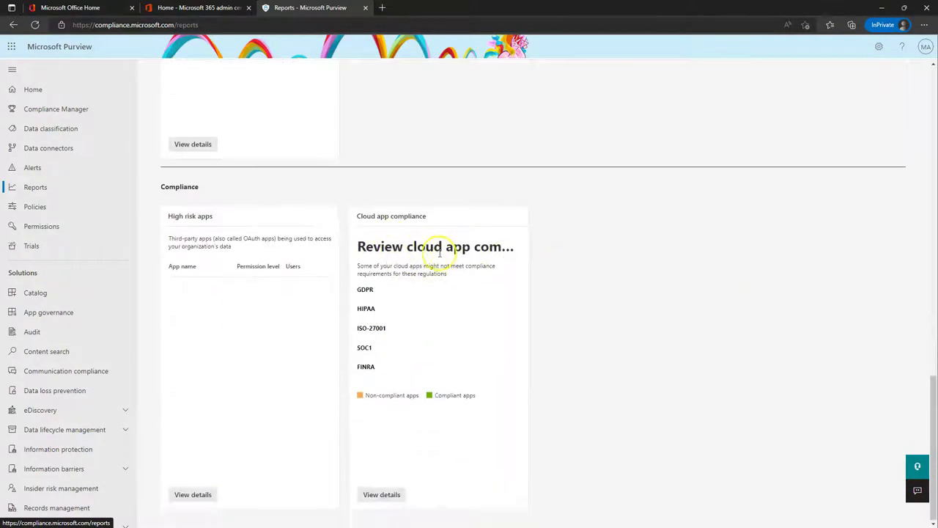
scroll(503, 251, up, 10)
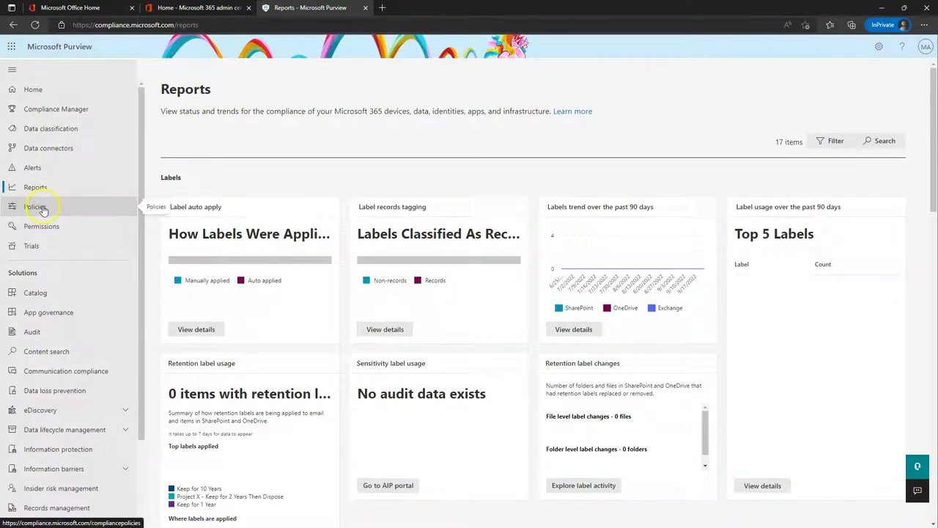
View the compliance policy types on the Policies page and the role categories on the Permissions page.
click(36, 207)
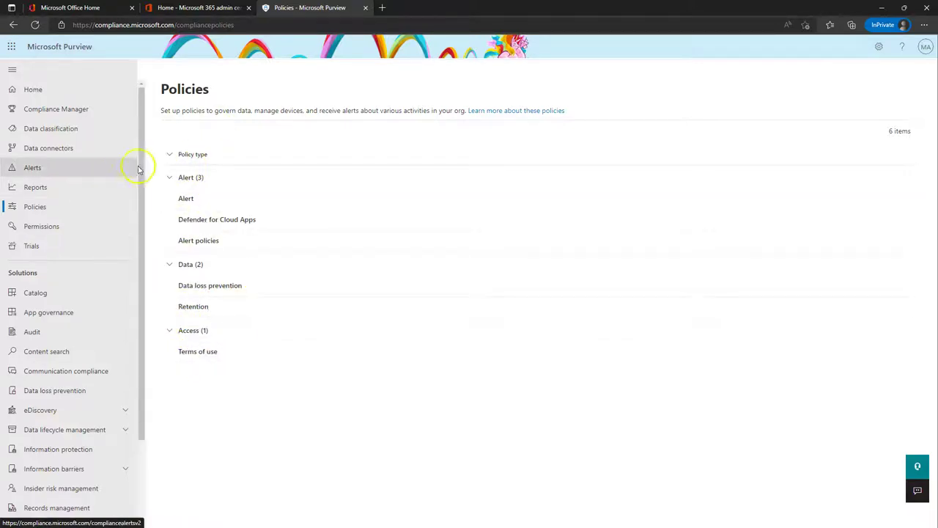
click(44, 228)
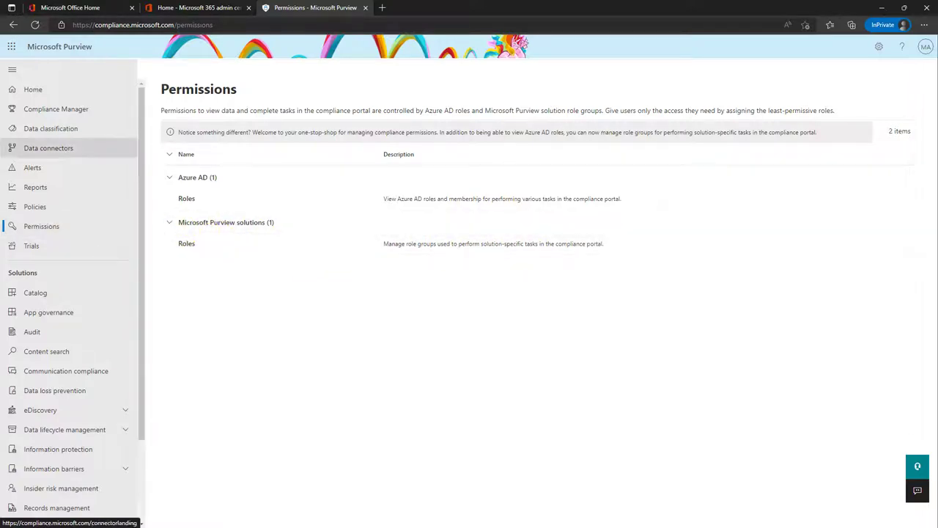
Examine the compliance trials and security trials offered on the Microsoft 365 trials page.
click(31, 246)
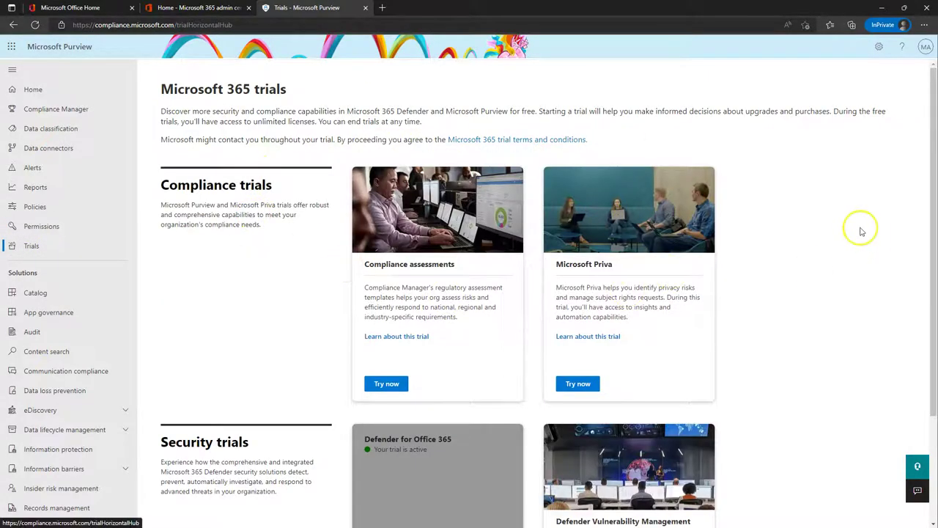
scroll(851, 239, down, 2)
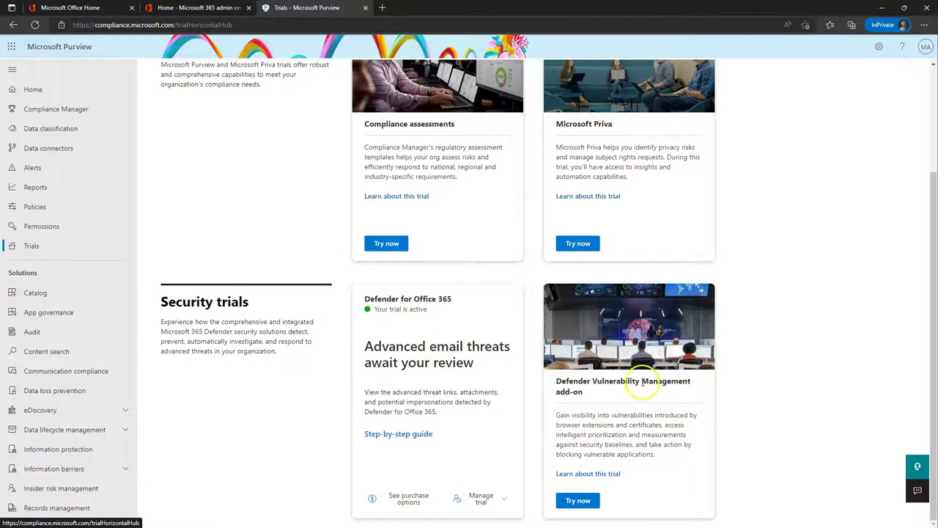
scroll(579, 381, up, 2)
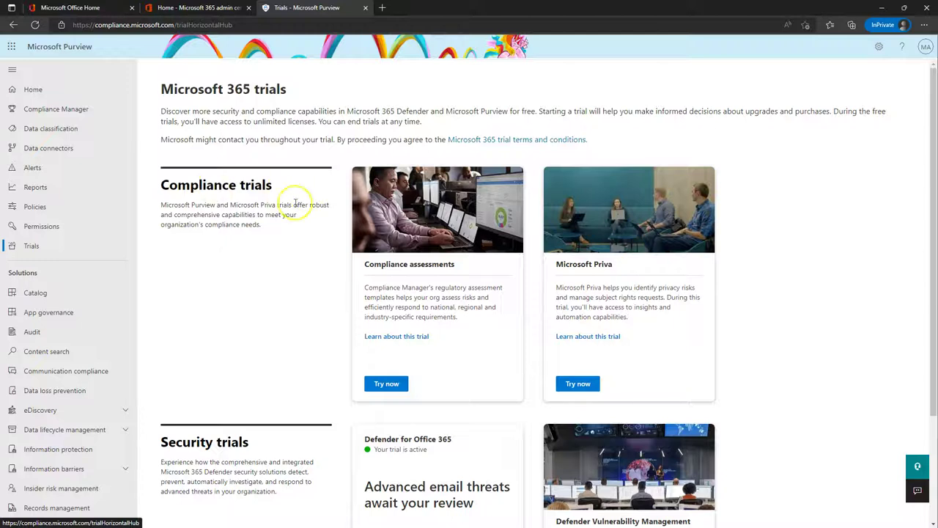
scroll(730, 258, down, 2)
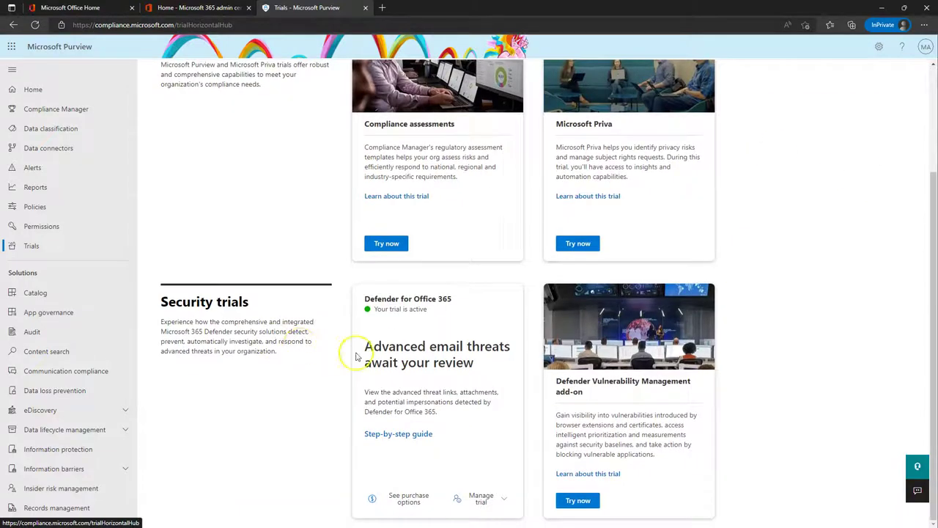
scroll(450, 361, up, 2)
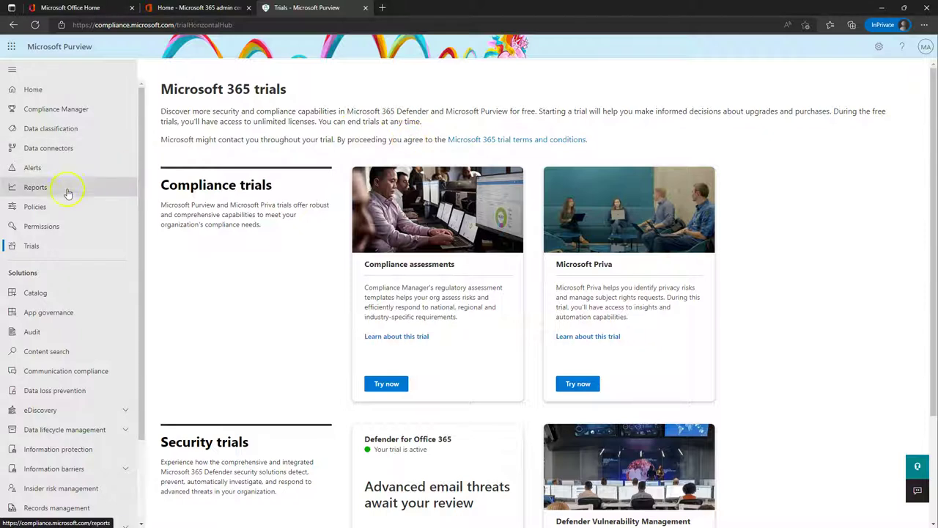
Open the Solution catalog and examine its solutions, from Information protection & governance to Discovery & response.
scroll(49, 224, down, 1)
scroll(48, 224, down, 2)
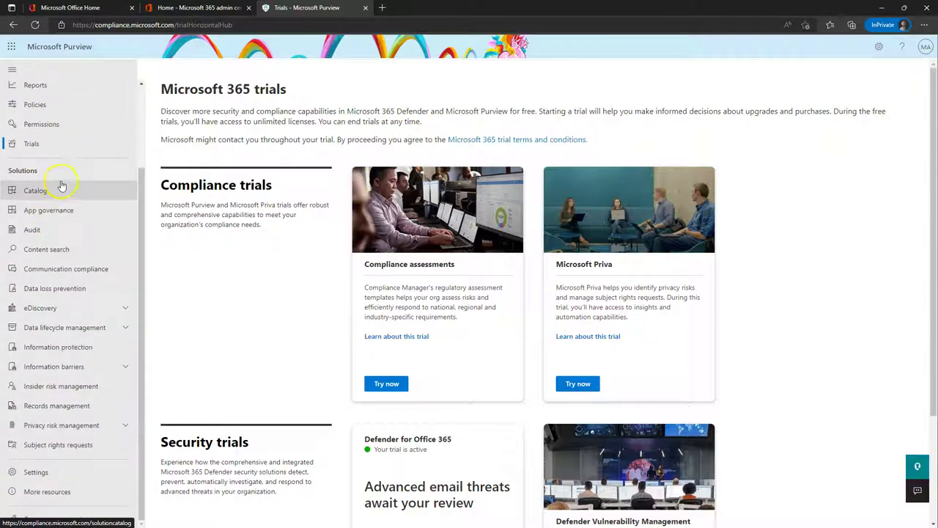
click(44, 189)
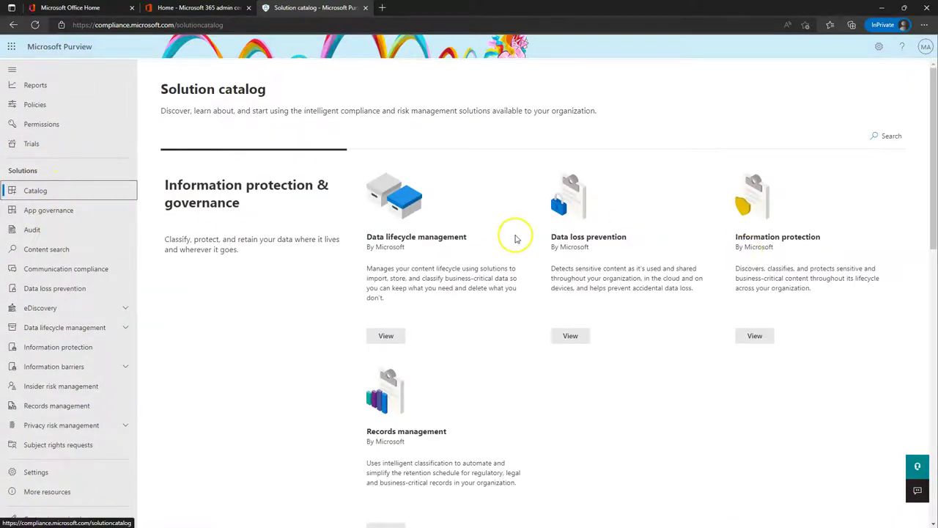
scroll(486, 322, down, 6)
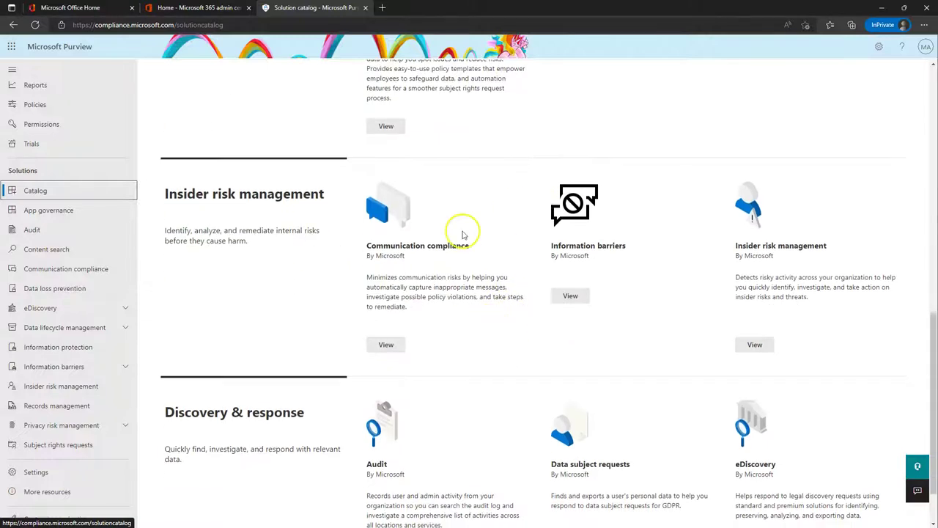
scroll(440, 242, down, 1)
scroll(242, 315, up, 1)
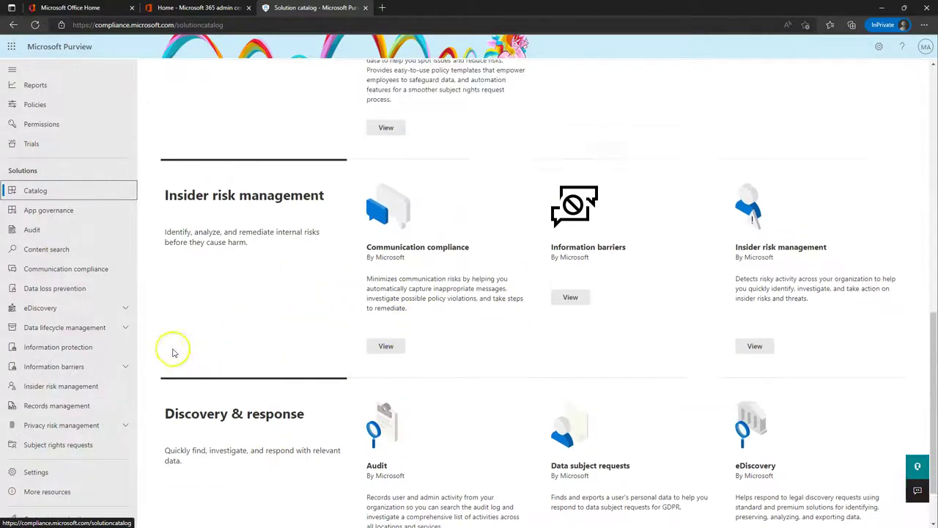
scroll(174, 349, down, 1)
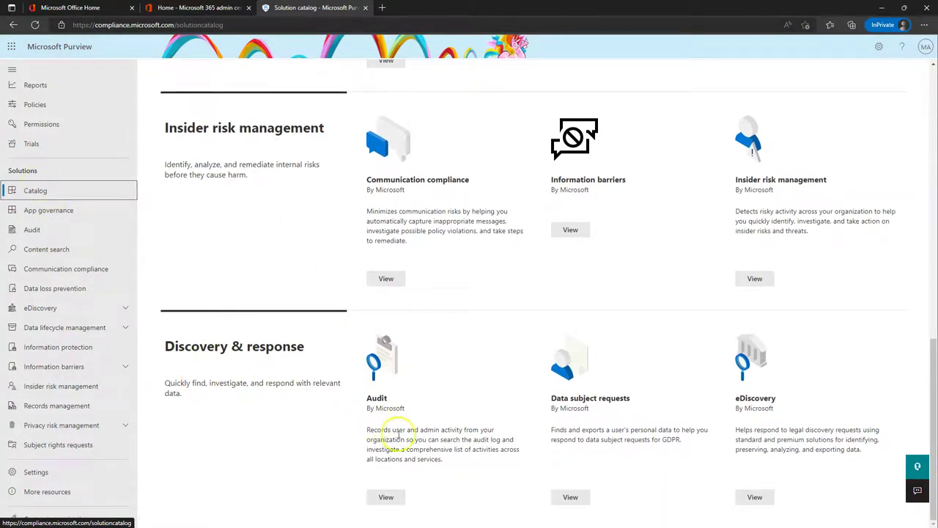
scroll(538, 306, up, 8)
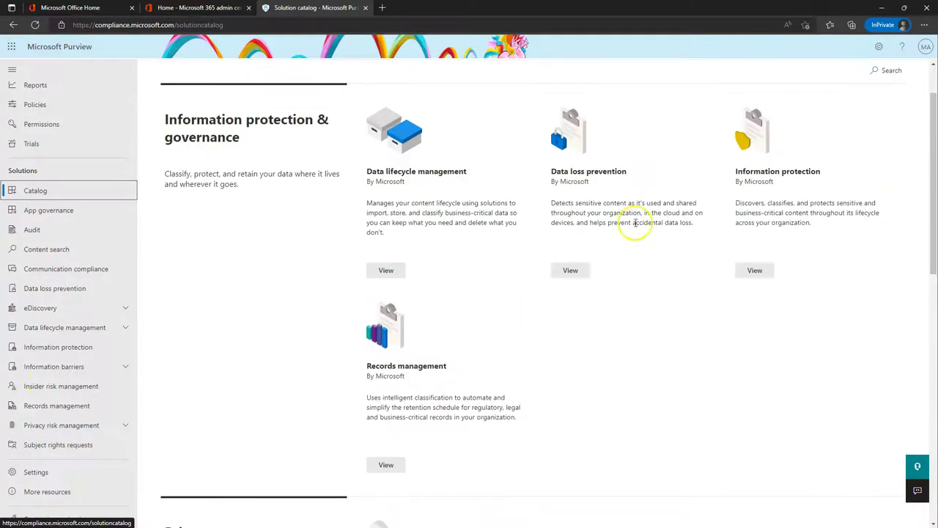
View the App governance page and open Microsoft Defender for Cloud Apps from the More resources page.
scroll(628, 226, up, 1)
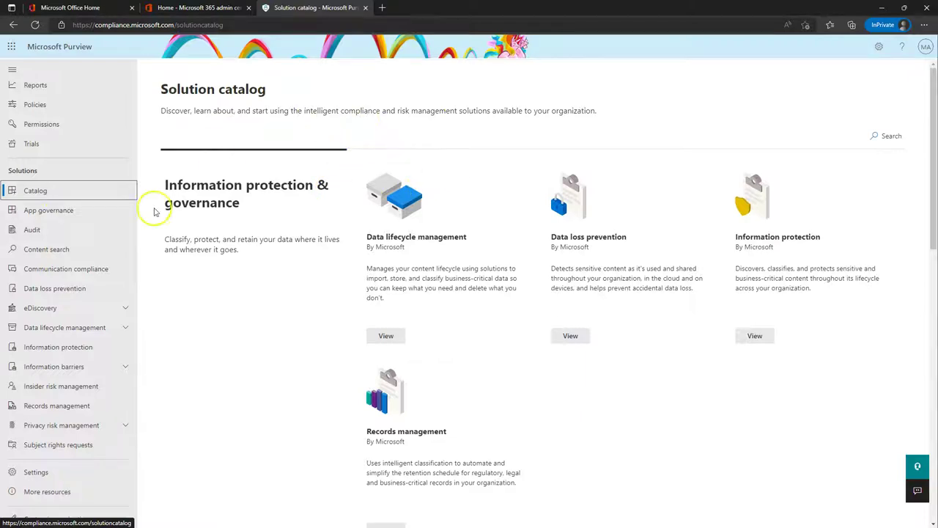
click(50, 212)
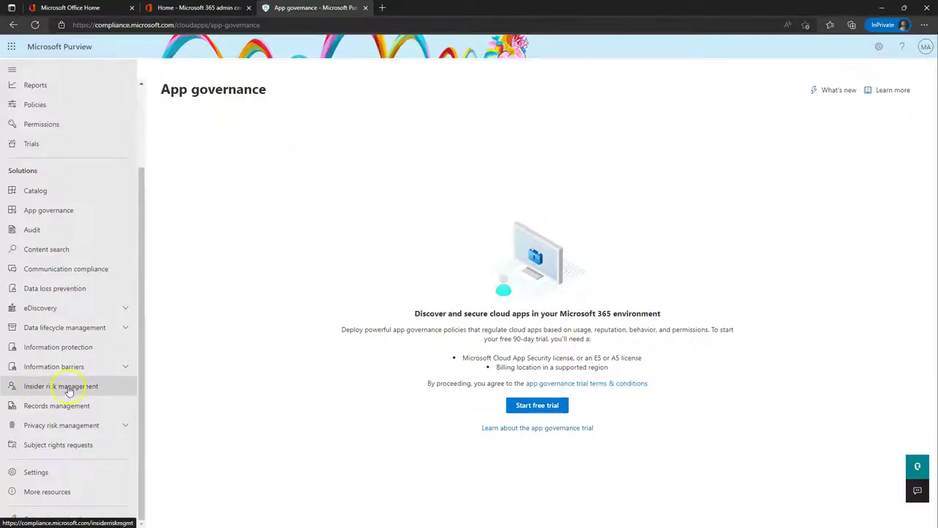
click(60, 491)
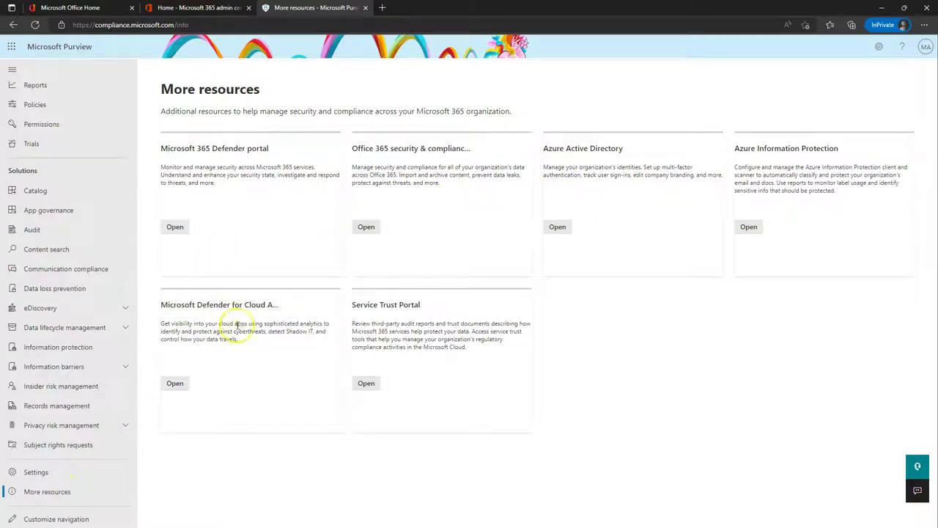
click(176, 383)
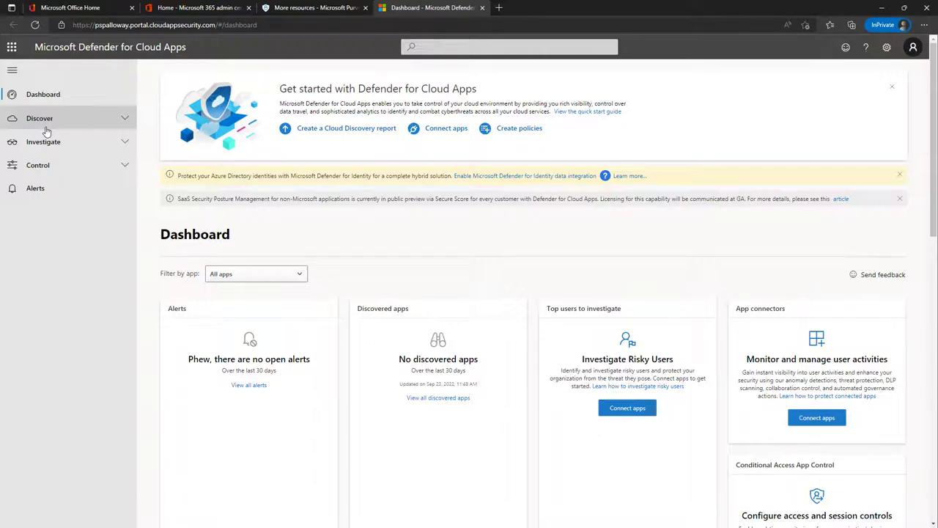
Open the Cloud app catalog and examine its app categories, from Hosting services down to Forums.
click(42, 128)
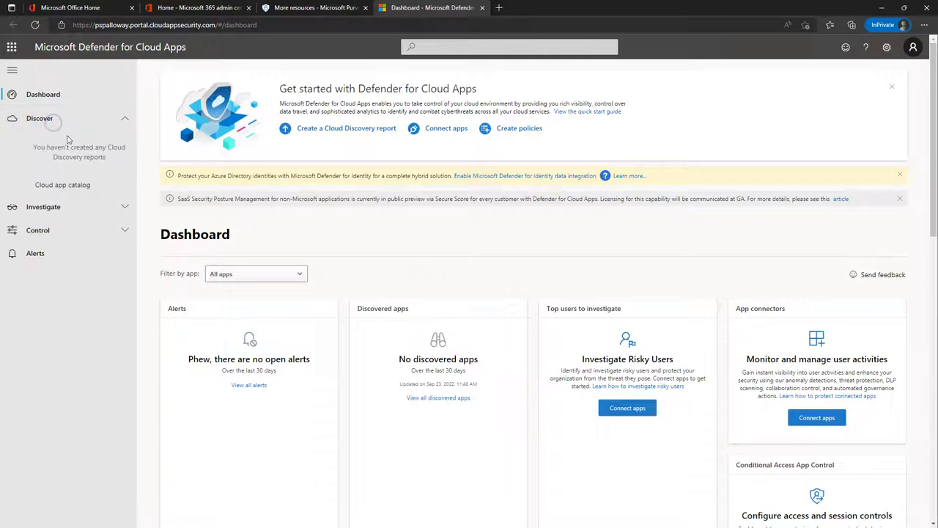
click(75, 186)
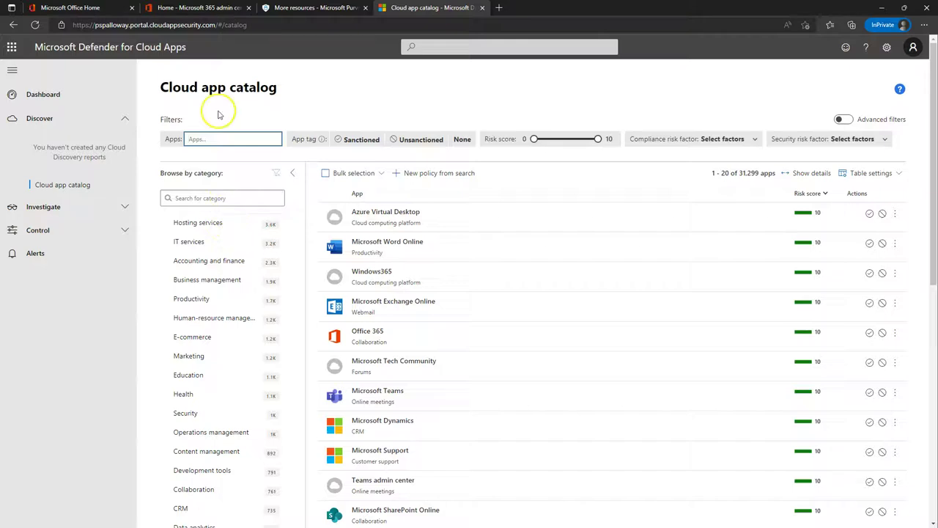
scroll(222, 370, down, 6)
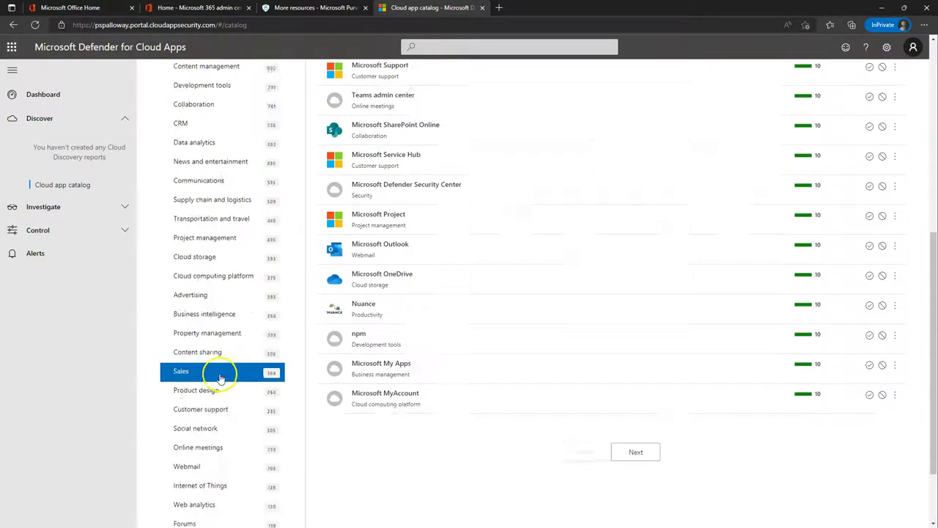
scroll(217, 400, up, 6)
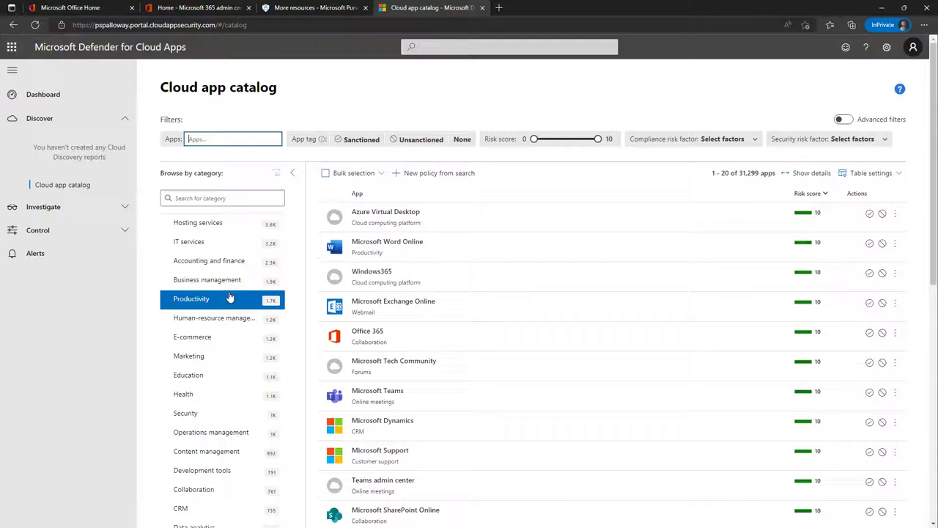
Return to the dashboard and open the log collectors' Automatic log upload settings.
click(46, 95)
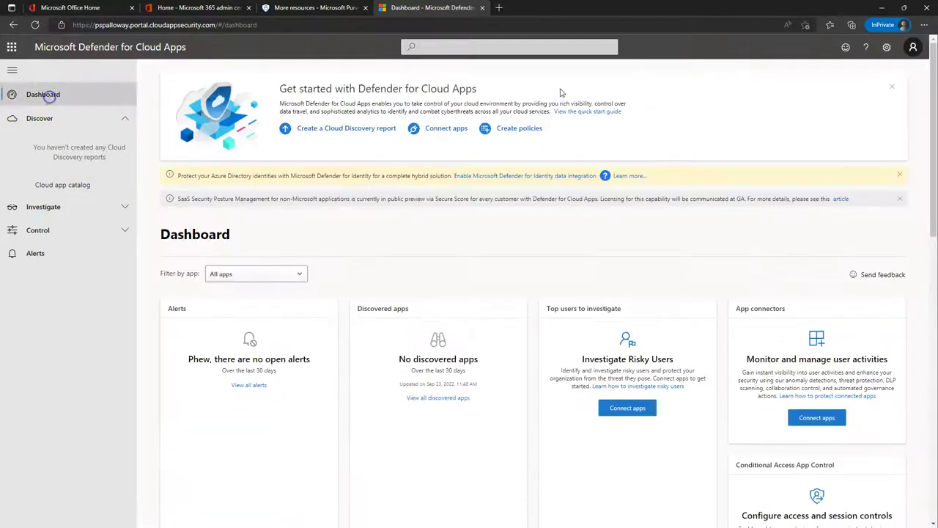
click(886, 50)
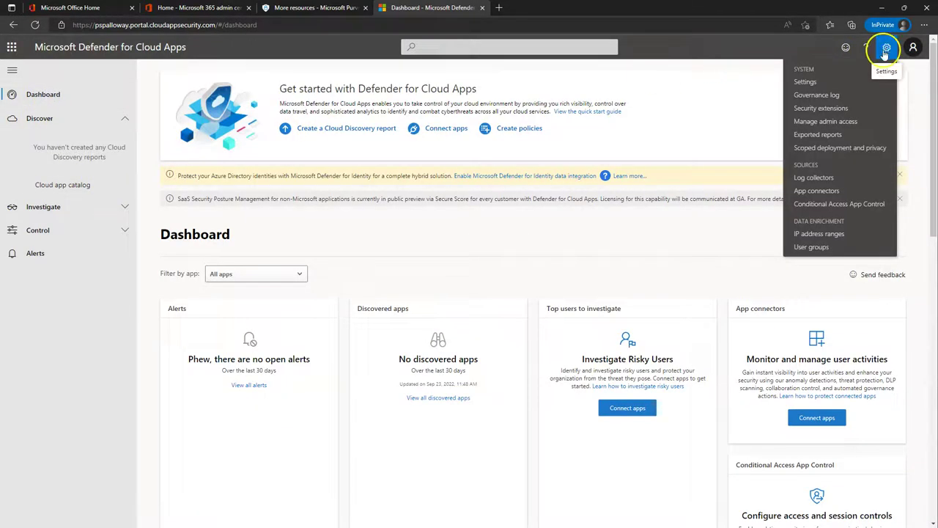
click(812, 179)
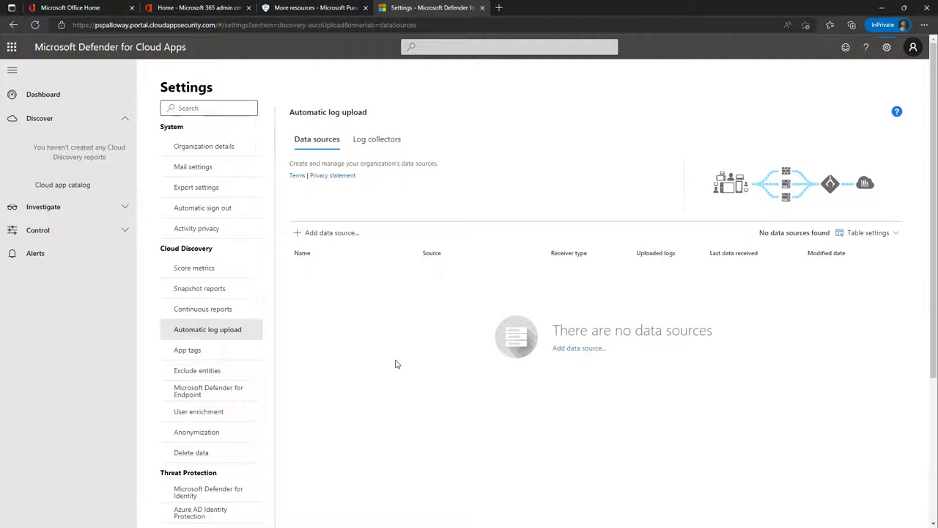
Examine the source appliances offered for a new data source, from Blue Coat to the Generic logs, and leave without adding one.
click(334, 235)
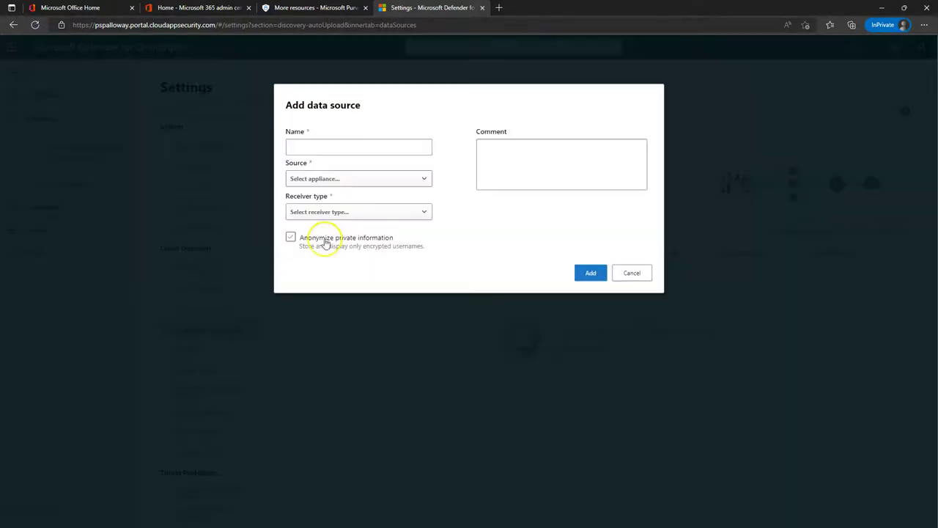
click(368, 179)
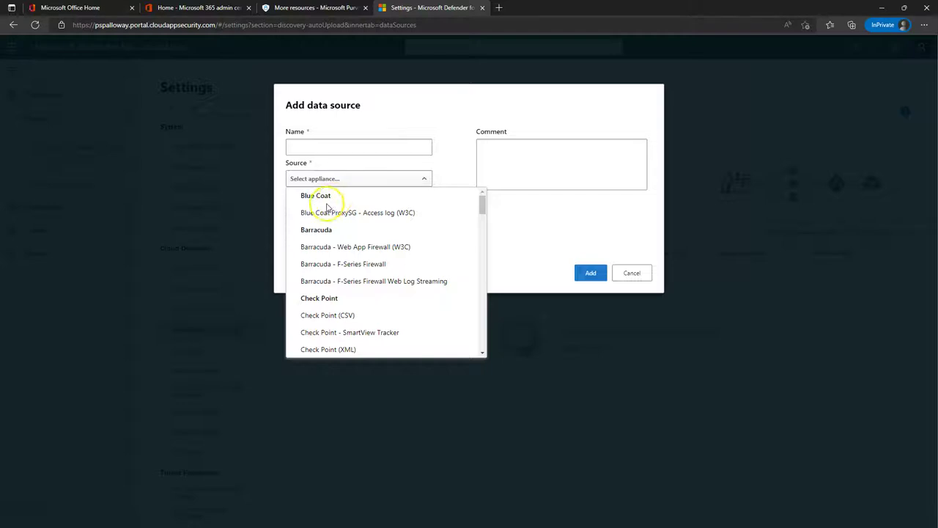
scroll(351, 256, down, 5)
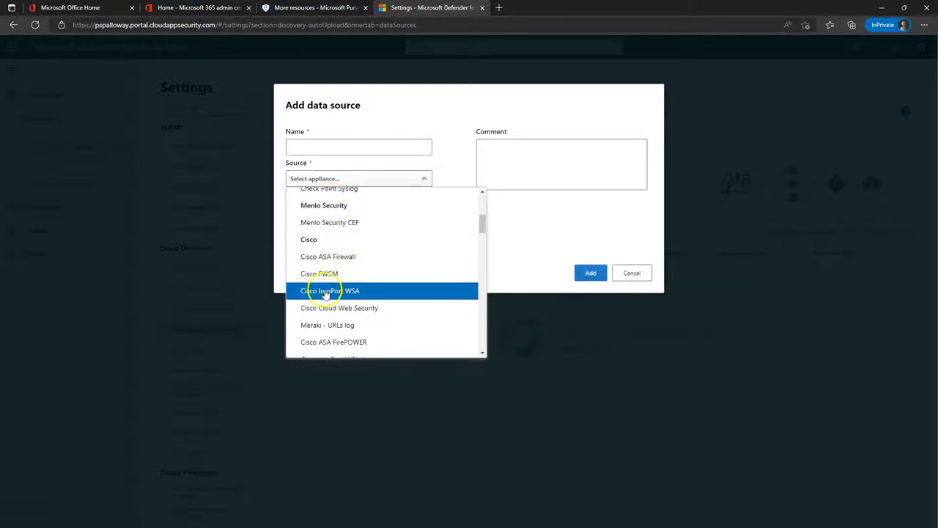
scroll(334, 293, down, 1)
scroll(334, 293, down, 3)
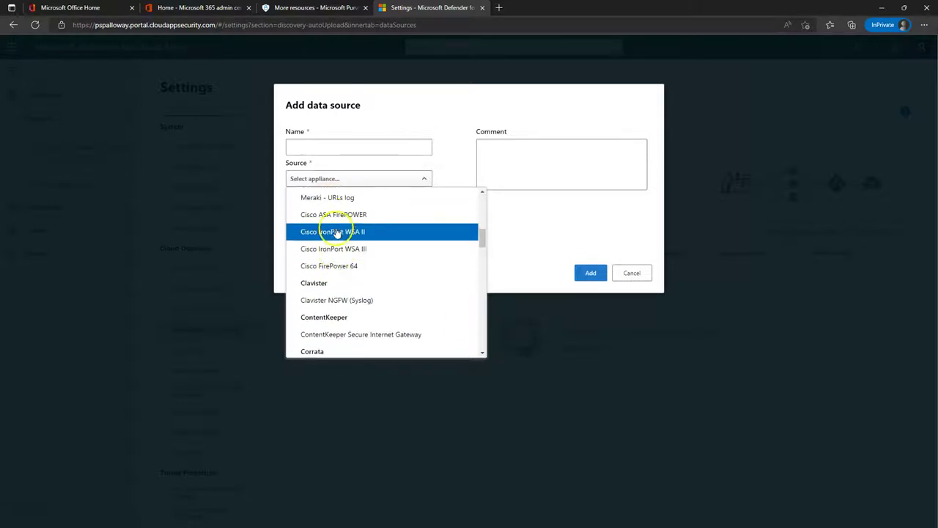
scroll(343, 228, down, 6)
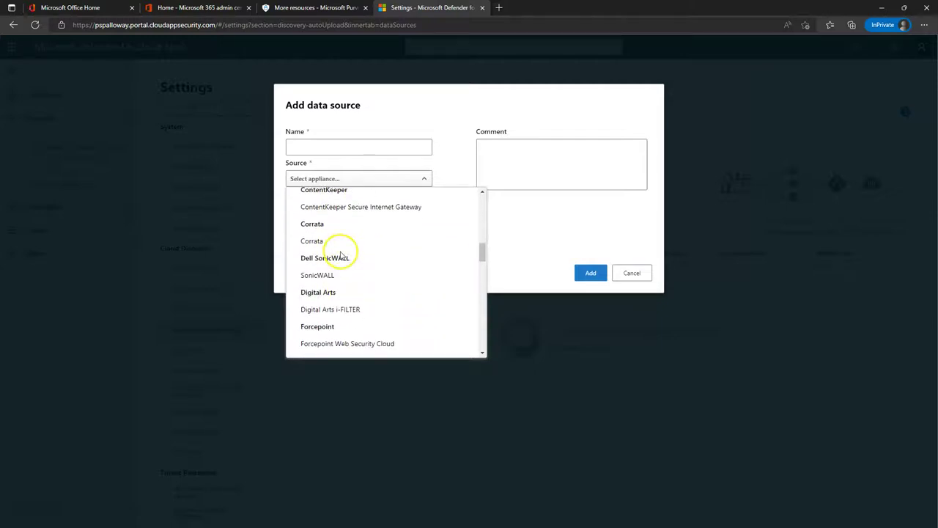
scroll(339, 238, down, 5)
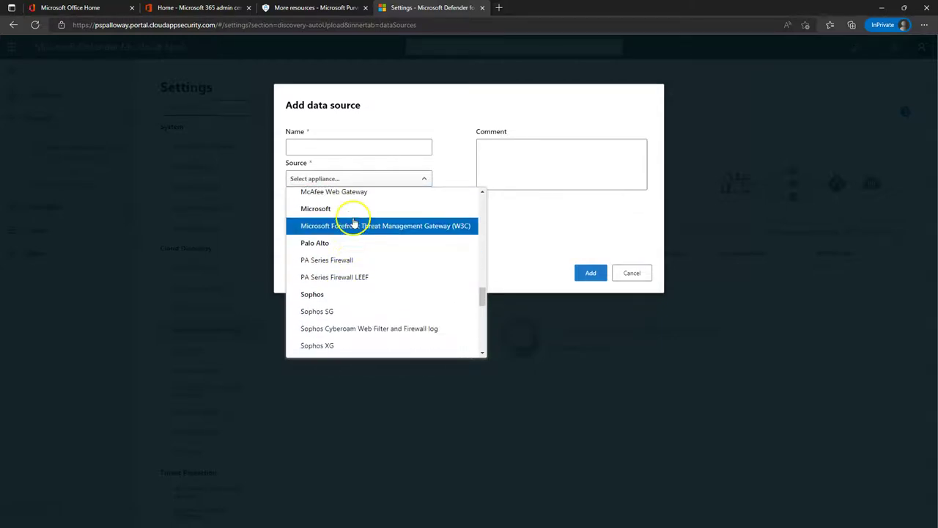
scroll(344, 316, down, 5)
scroll(335, 301, down, 5)
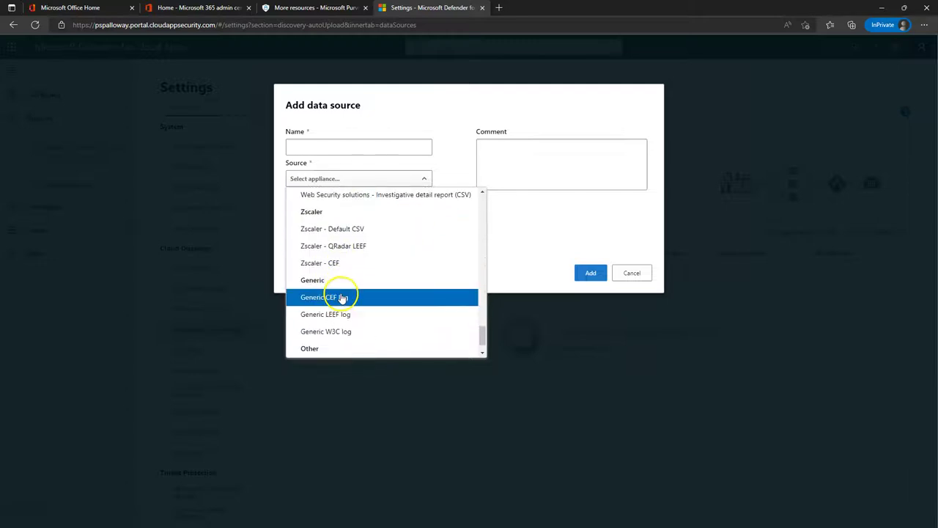
click(429, 117)
click(632, 273)
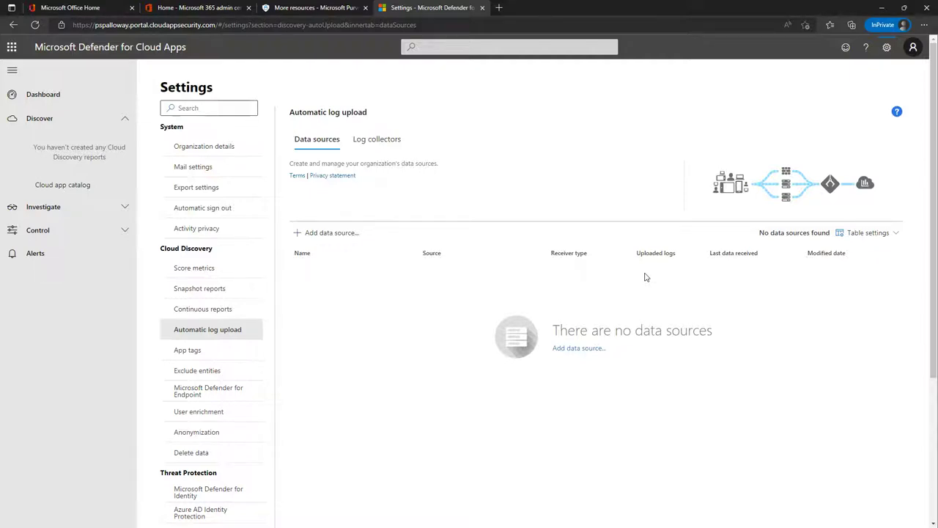
View the log collector and data source settings, and open the Cloud Discovery settings for Microsoft Defender for Endpoint.
click(375, 139)
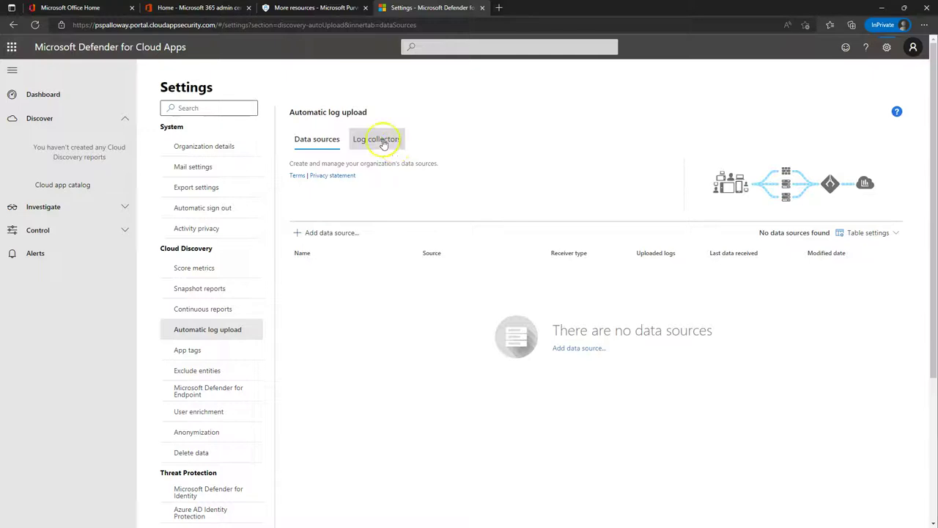
click(315, 139)
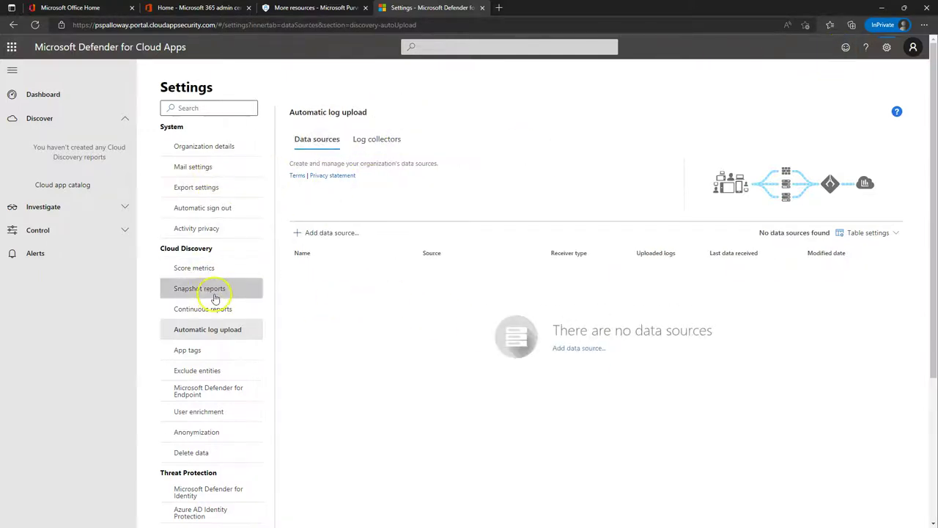
scroll(235, 315, down, 3)
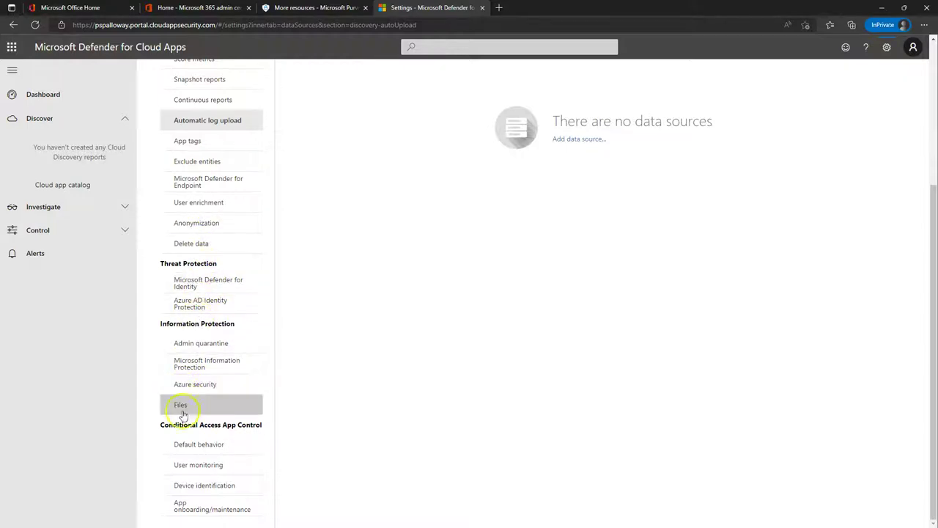
click(208, 181)
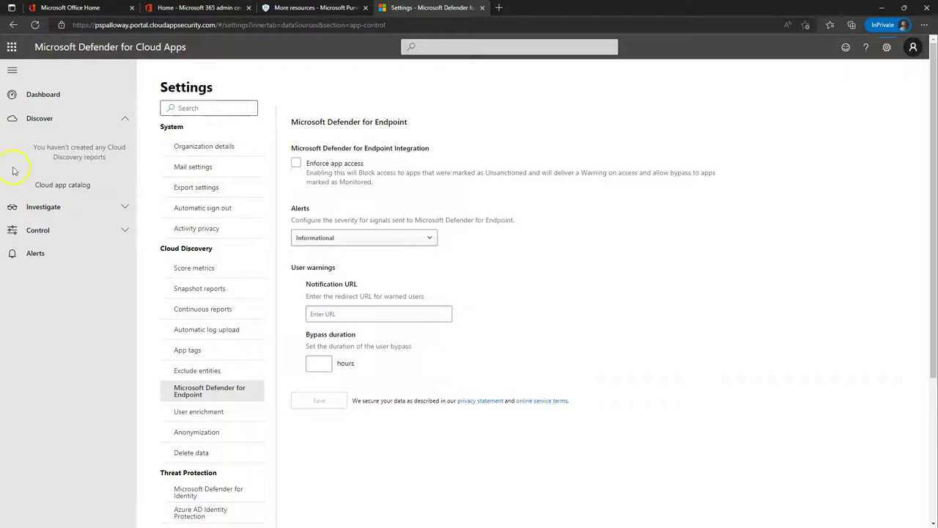
Return to the Cloud app catalog and examine the listed apps with their risk scores.
click(75, 187)
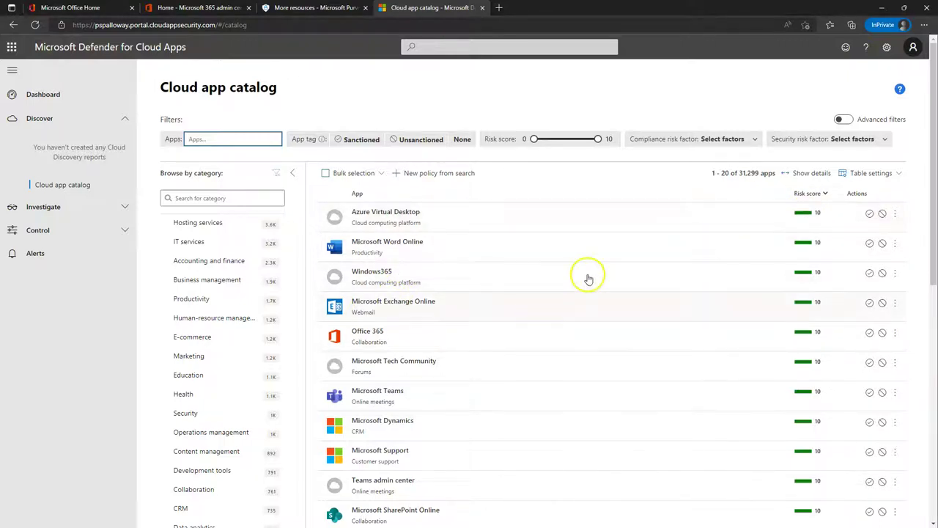
scroll(489, 315, down, 4)
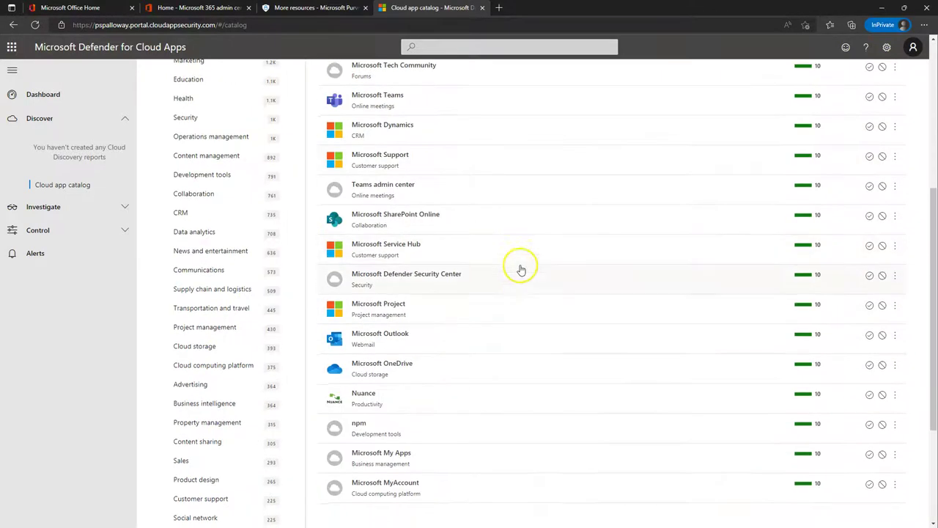
scroll(520, 266, down, 1)
scroll(205, 213, up, 4)
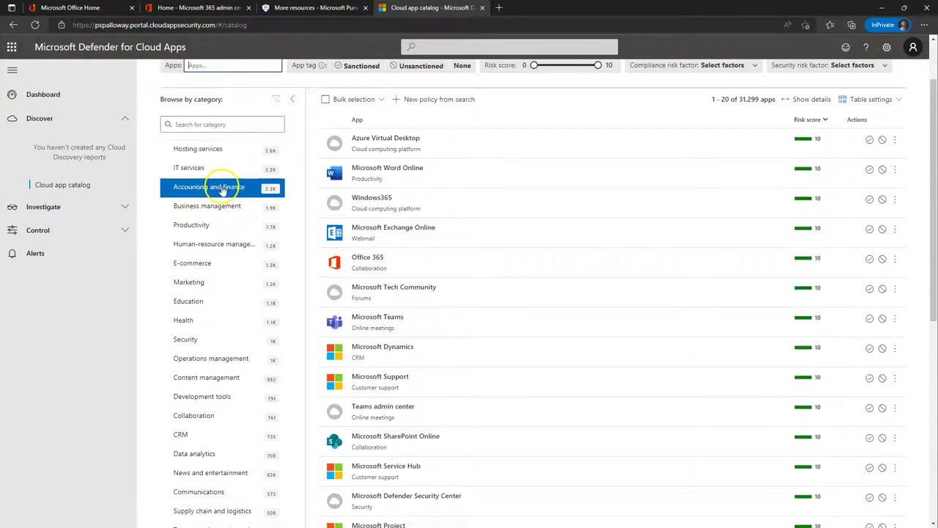
Filter the Cloud app catalog to the IT services category and examine the apps in it.
click(201, 172)
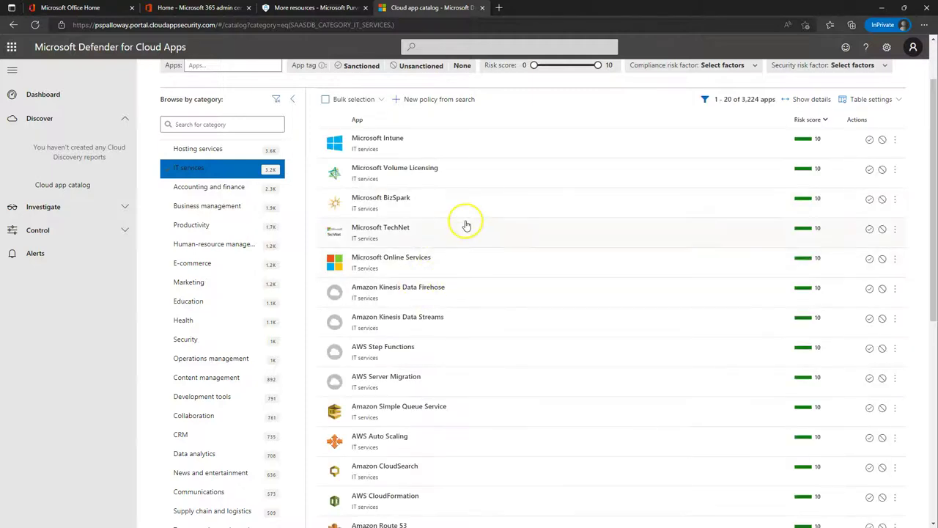
scroll(412, 338, down, 3)
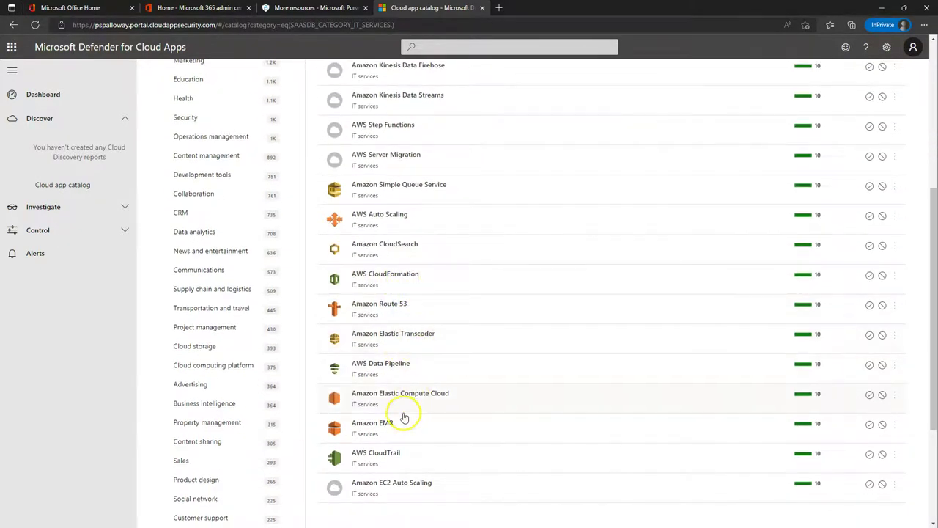
scroll(499, 318, up, 4)
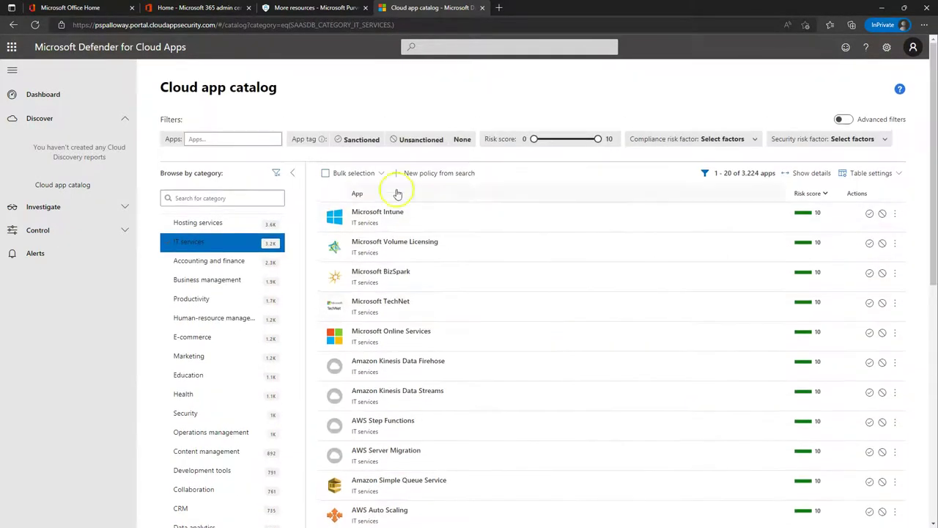
Search the catalog's apps for "dropbox" and add the Cloud storage category to the filter.
click(208, 137)
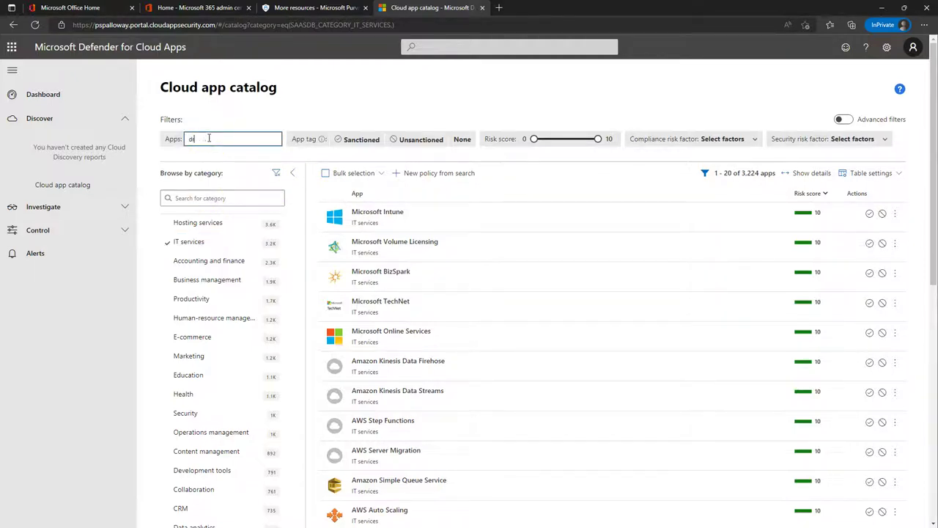
text(dropbox)
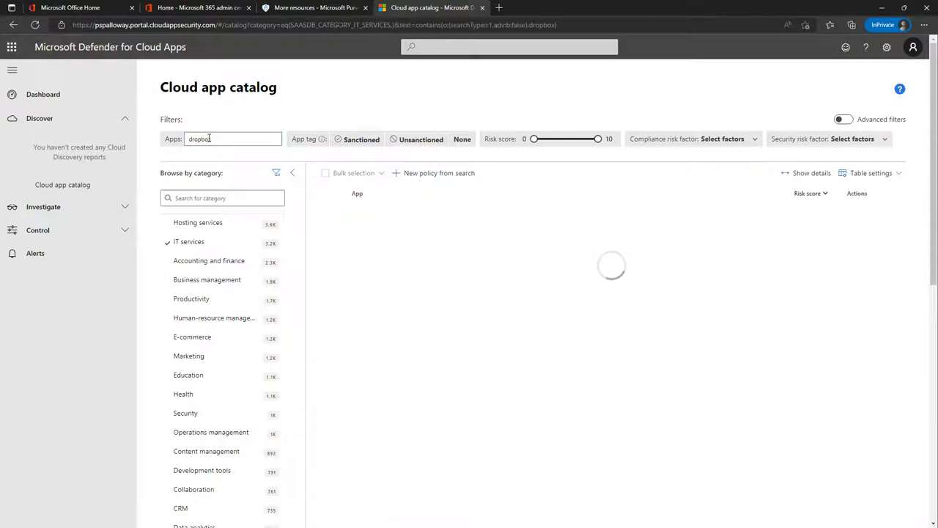
click(208, 265)
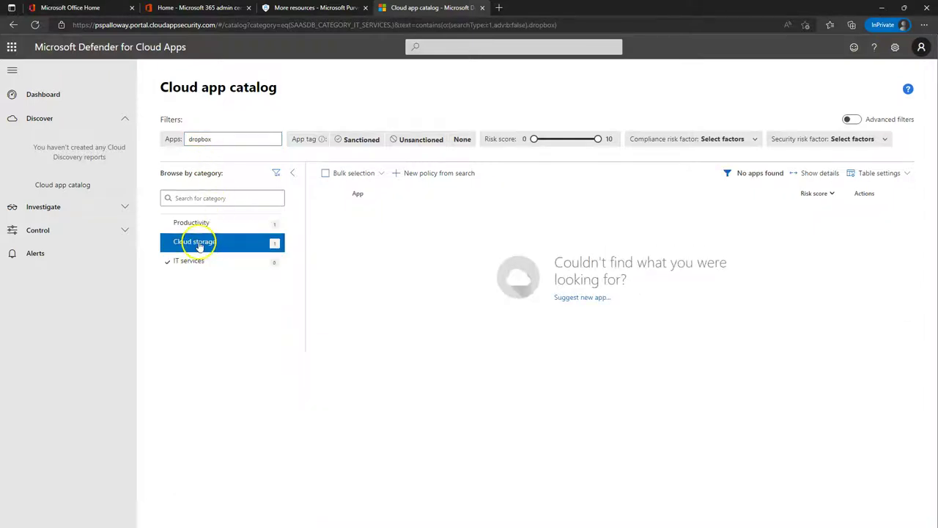
click(202, 242)
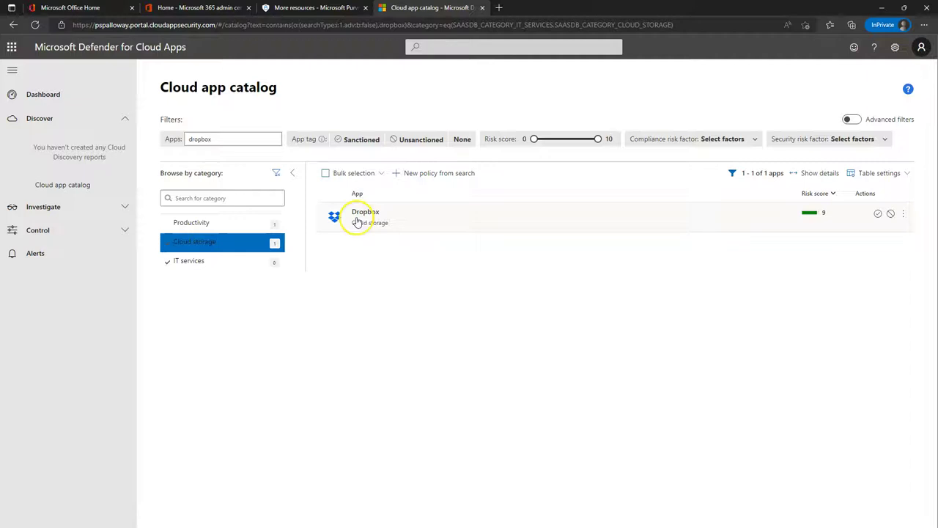
Open the details of the Dropbox app and examine its General, Security, Compliance and Legal risk factors.
click(379, 212)
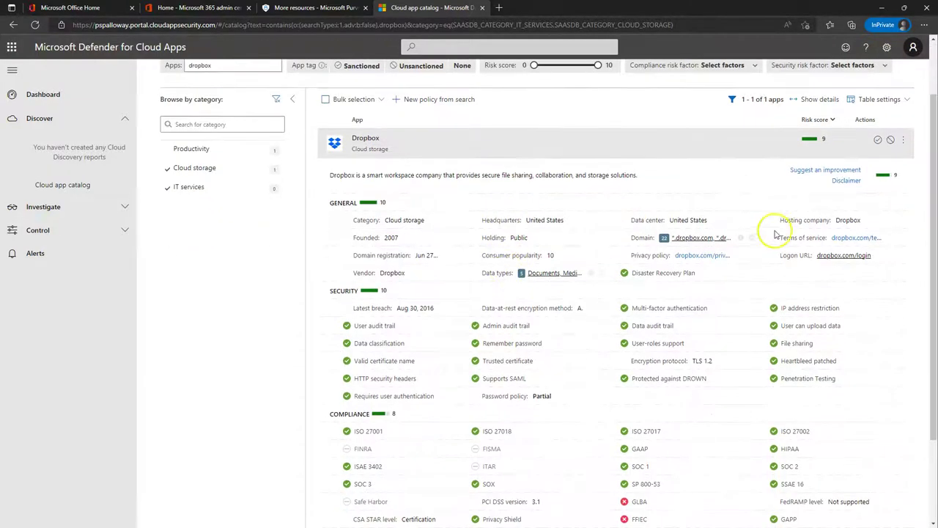
scroll(584, 313, down, 3)
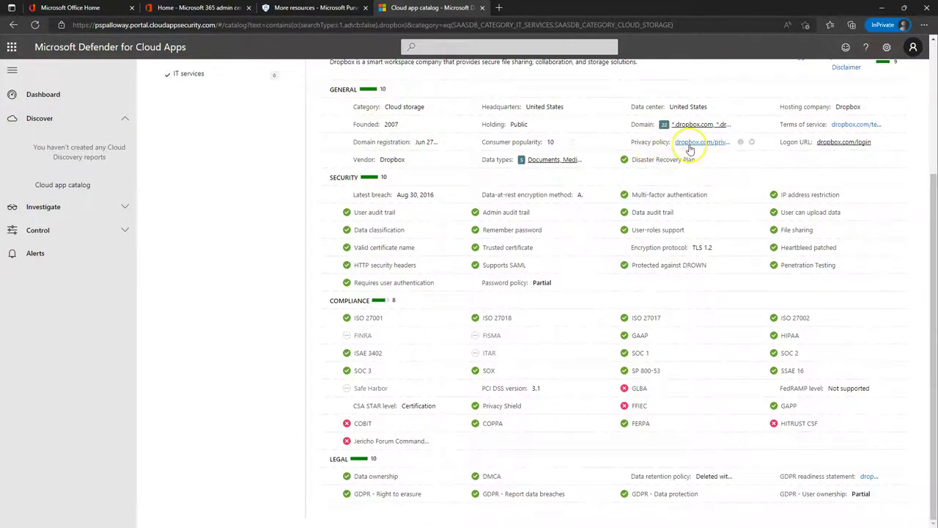
Review Dropbox's General, Security, Compliance and Legal factors once more, including GLBA and GDPR data protection, and collapse the app's details.
scroll(638, 199, up, 2)
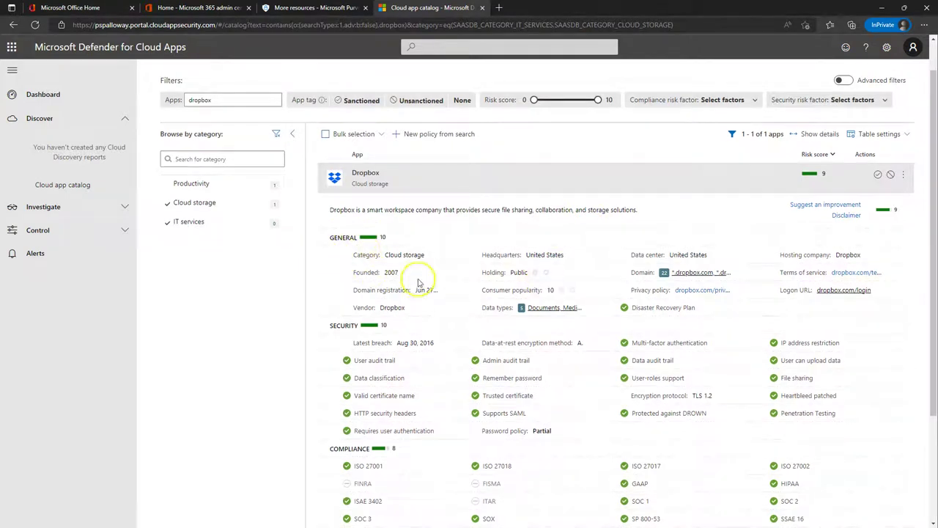
scroll(408, 269, down, 1)
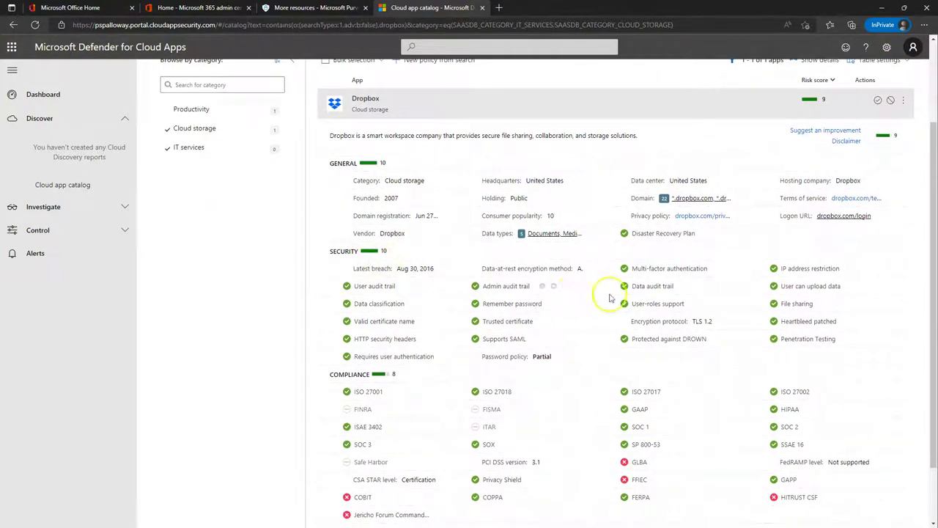
scroll(697, 321, down, 1)
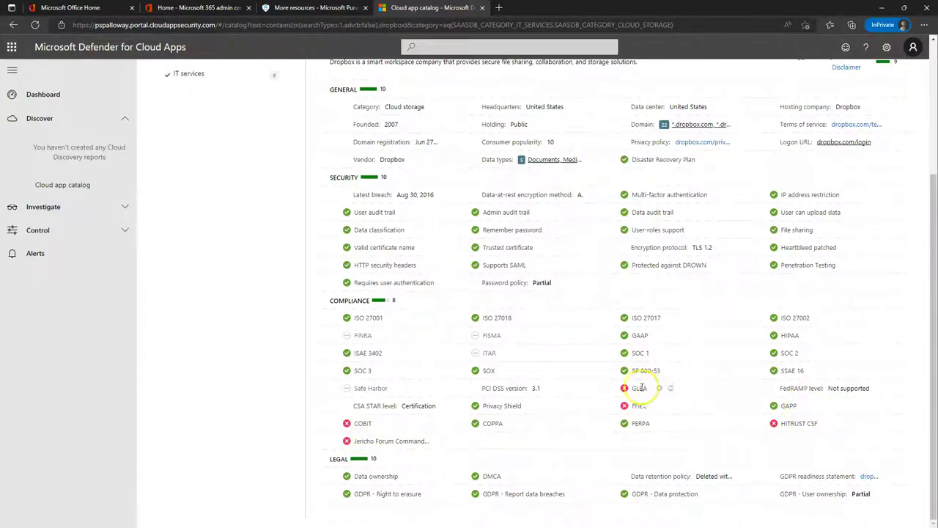
mouse_move(660, 390)
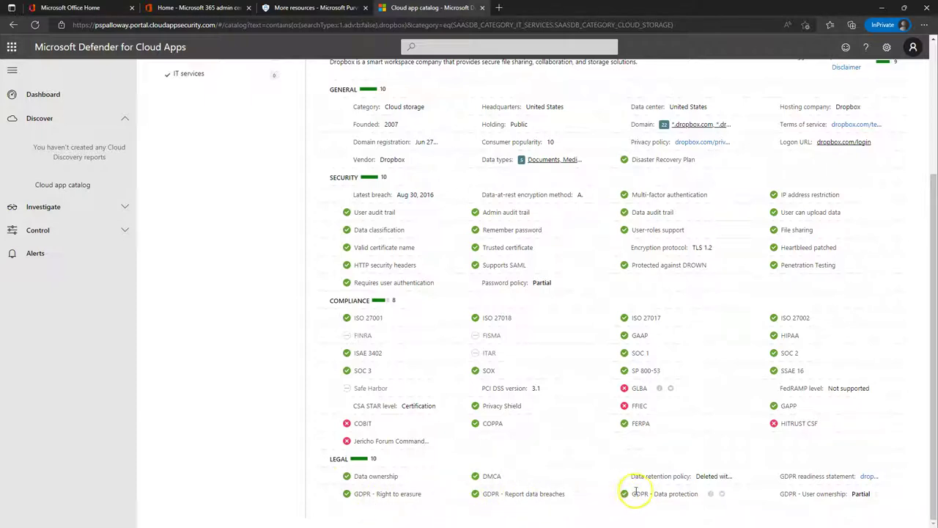
scroll(602, 478, up, 3)
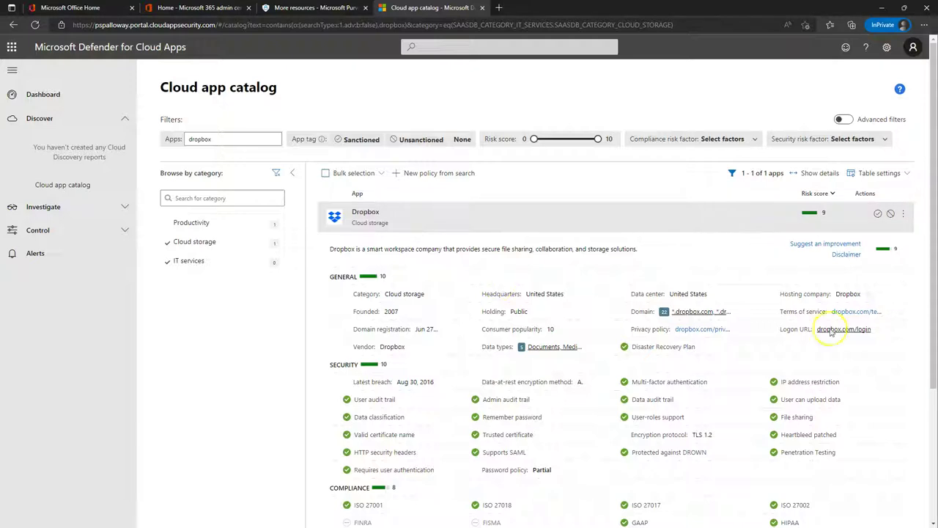
click(534, 219)
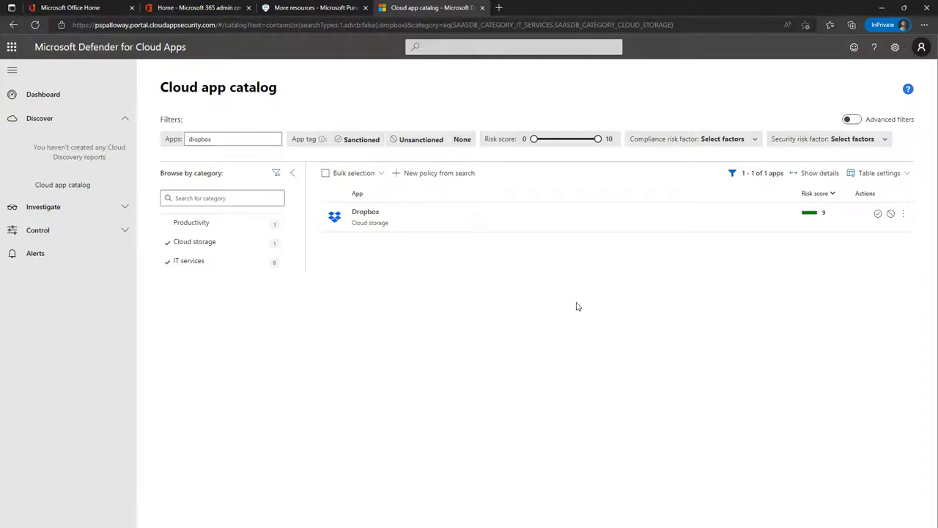
click(686, 247)
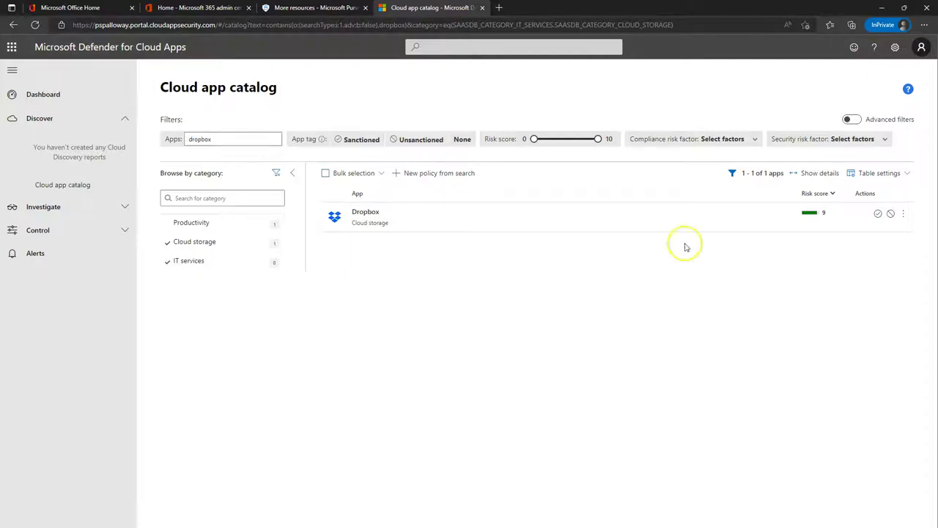
click(891, 214)
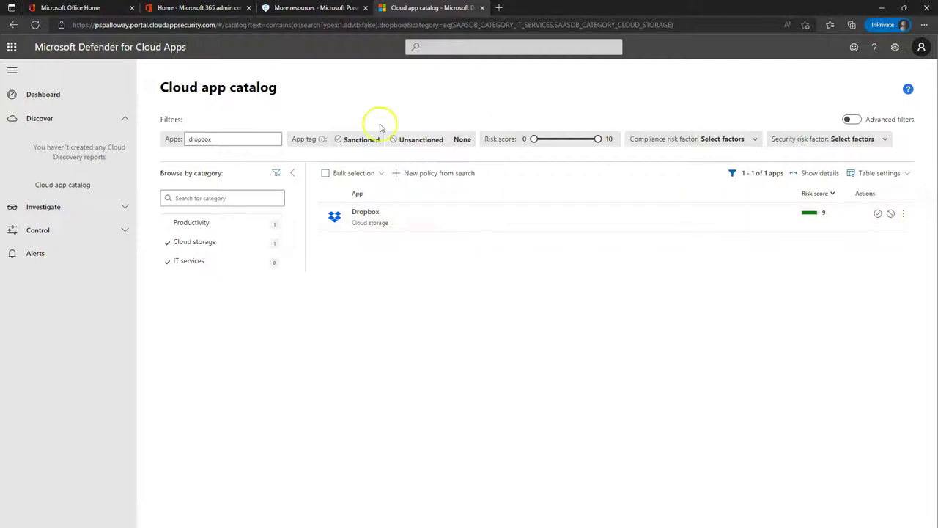
Open the Activity log from the Investigate section and examine the recorded activities.
click(68, 120)
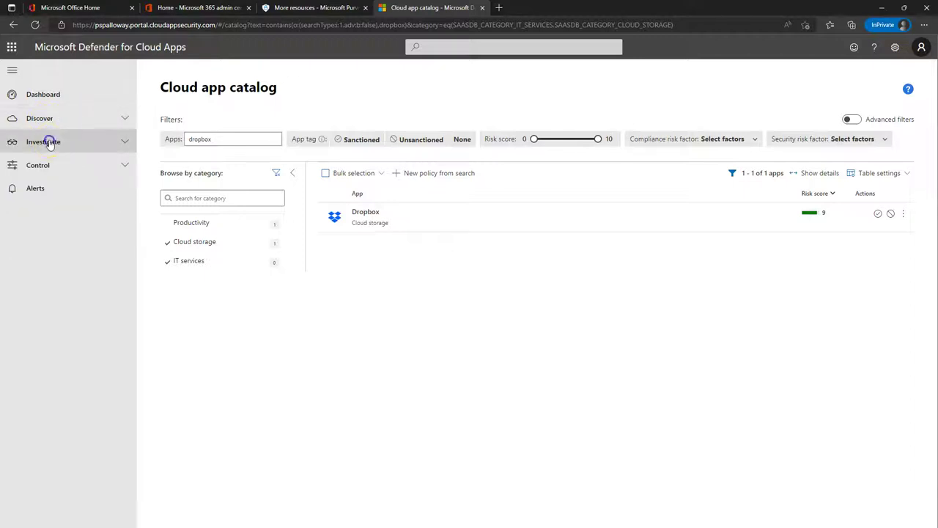
click(45, 142)
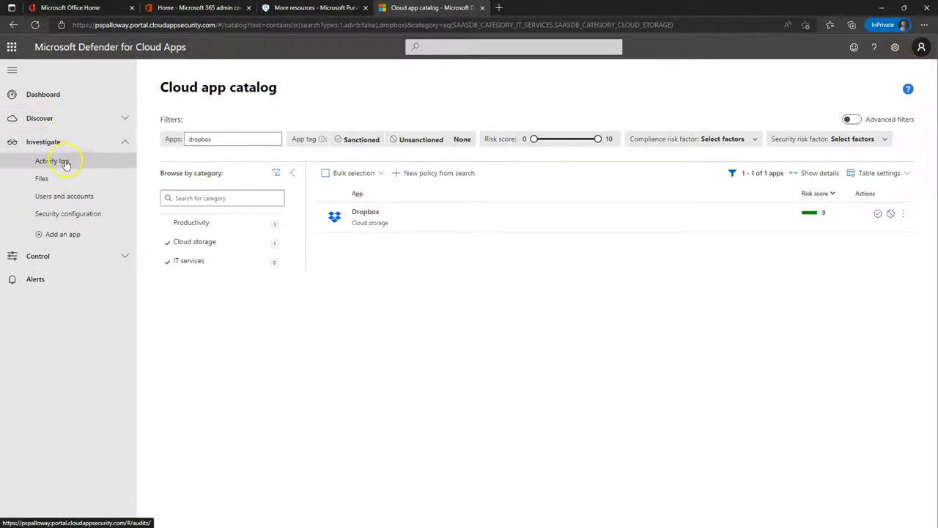
click(64, 162)
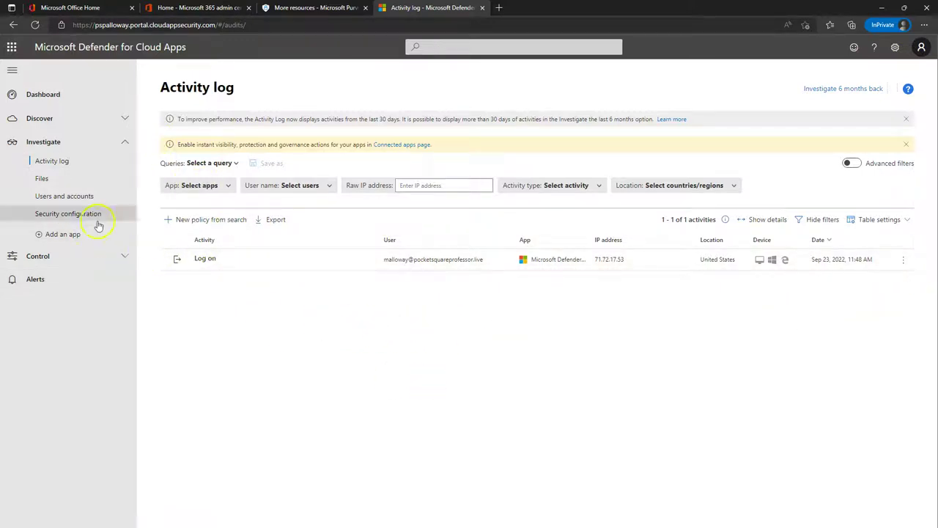
View the Files page and the Users and accounts page in the Investigate section.
click(40, 180)
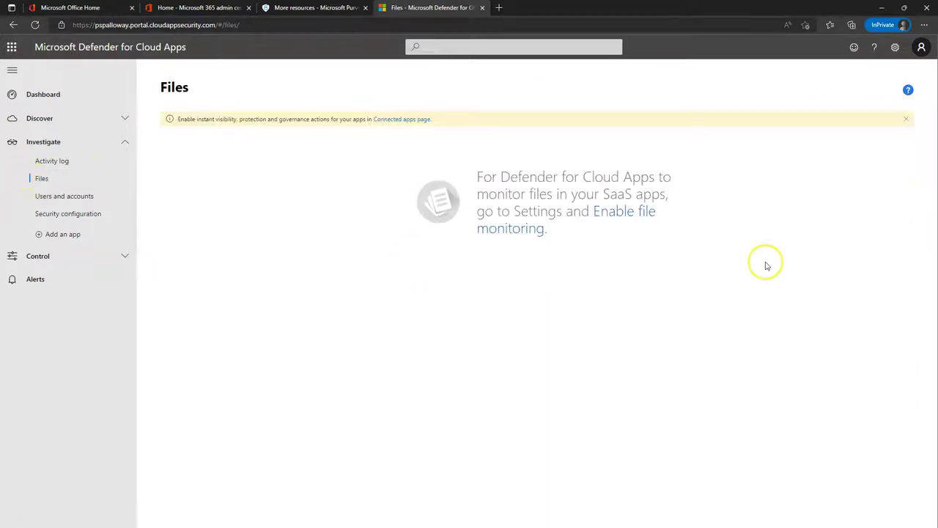
click(518, 238)
click(67, 200)
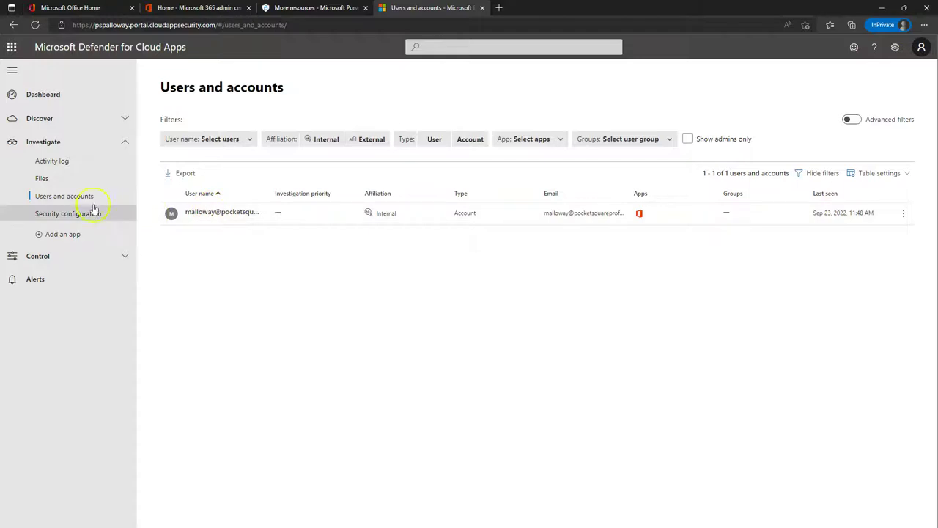
Open Security configuration and view its Azure, Regulatory compliance and Amazon Web Services pages.
click(66, 216)
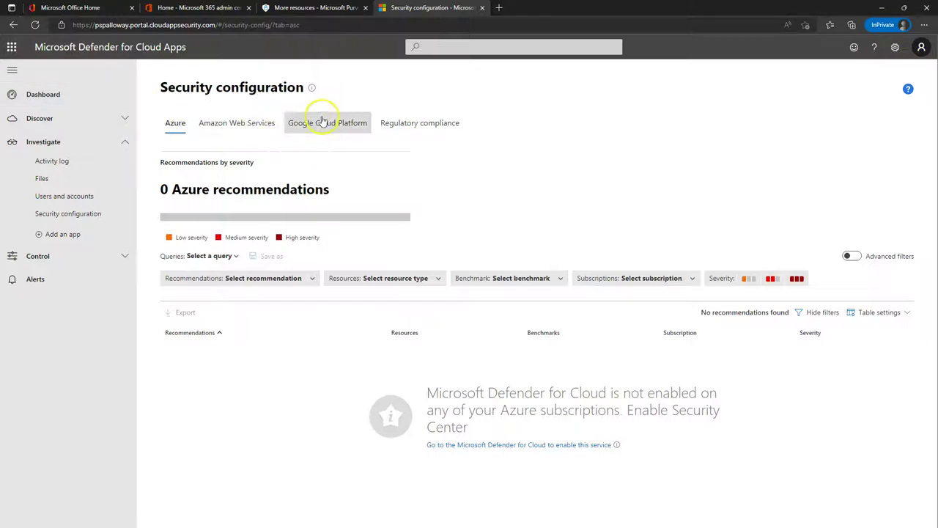
click(429, 122)
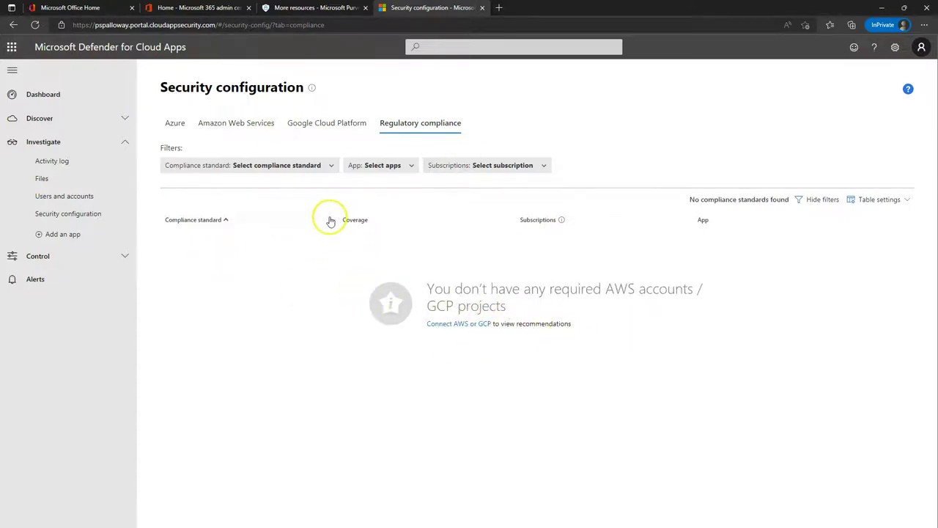
click(242, 123)
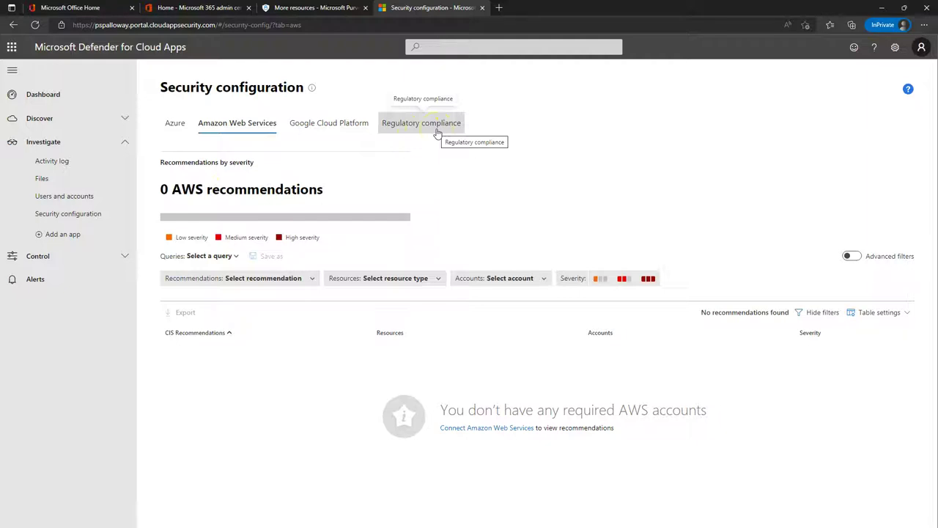
Examine the full list of policies in the Control section and check the open alerts on the Alerts page.
click(71, 256)
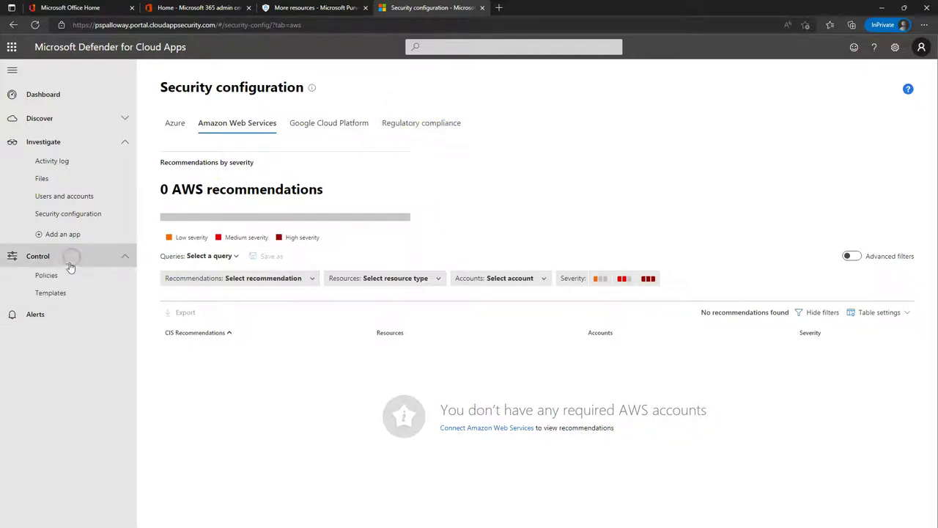
click(63, 275)
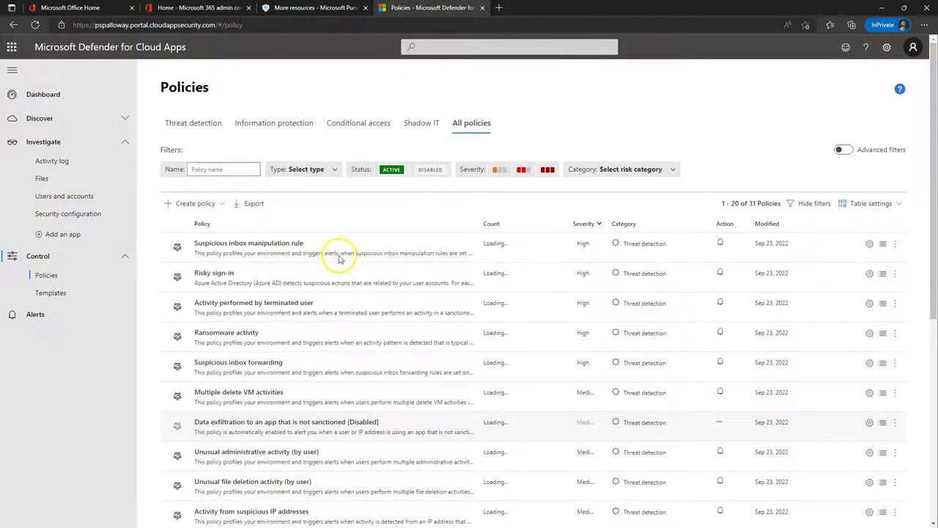
scroll(373, 297, down, 2)
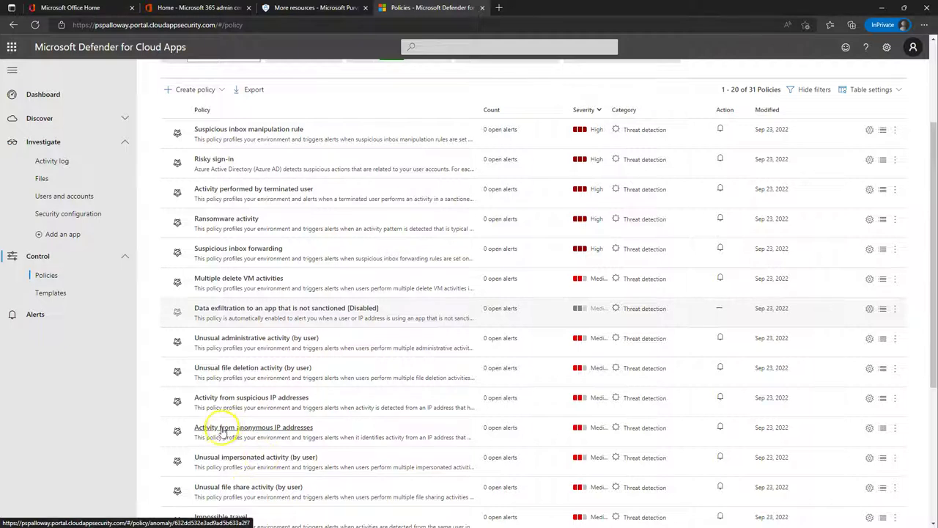
scroll(293, 366, down, 5)
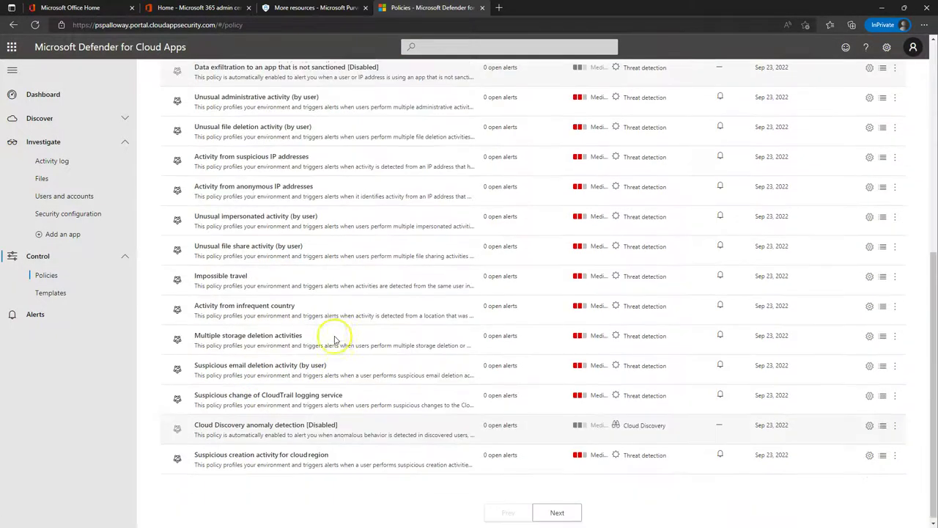
scroll(335, 388, up, 8)
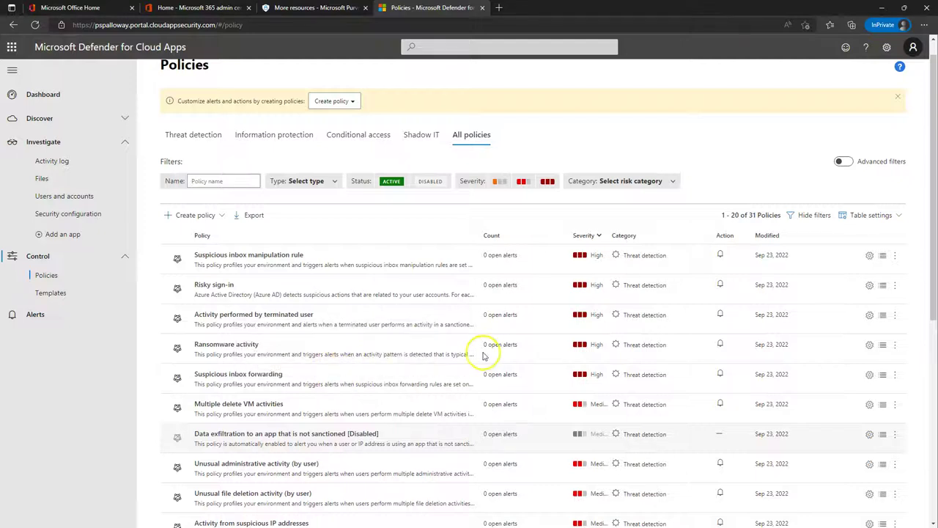
click(255, 254)
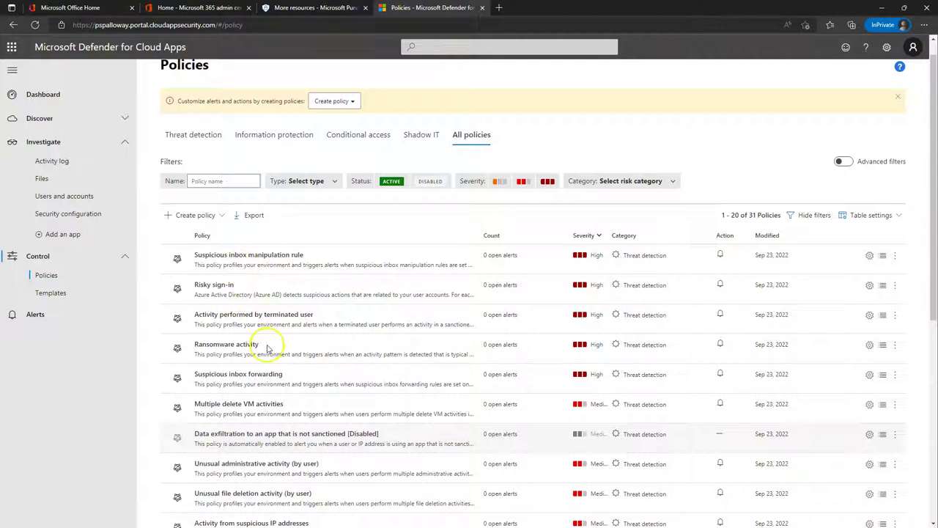
click(32, 314)
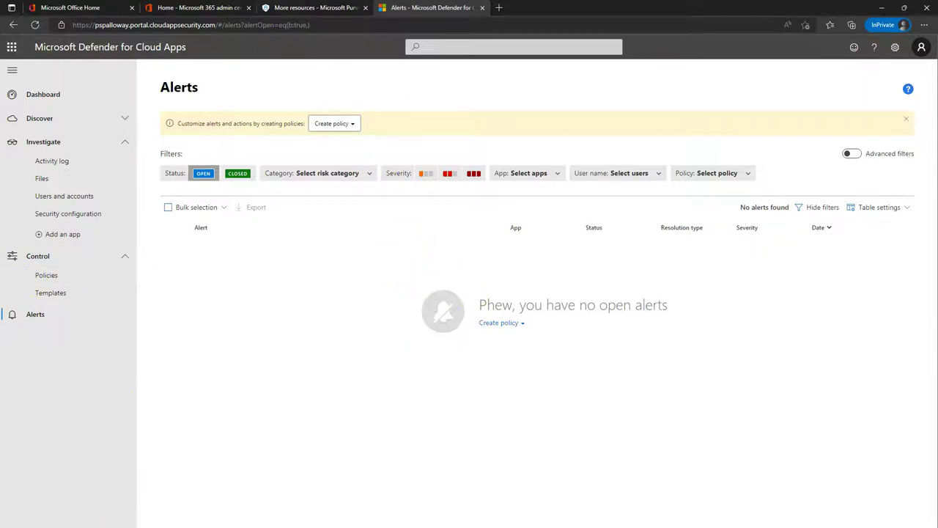
Close Microsoft Defender for Cloud Apps and view the App governance solution in Microsoft Purview.
click(484, 8)
click(482, 8)
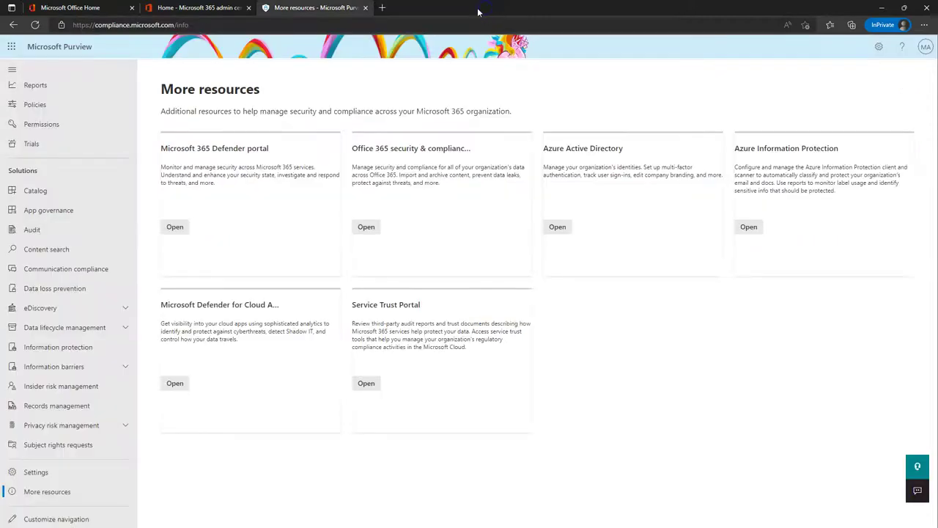
scroll(118, 232, up, 2)
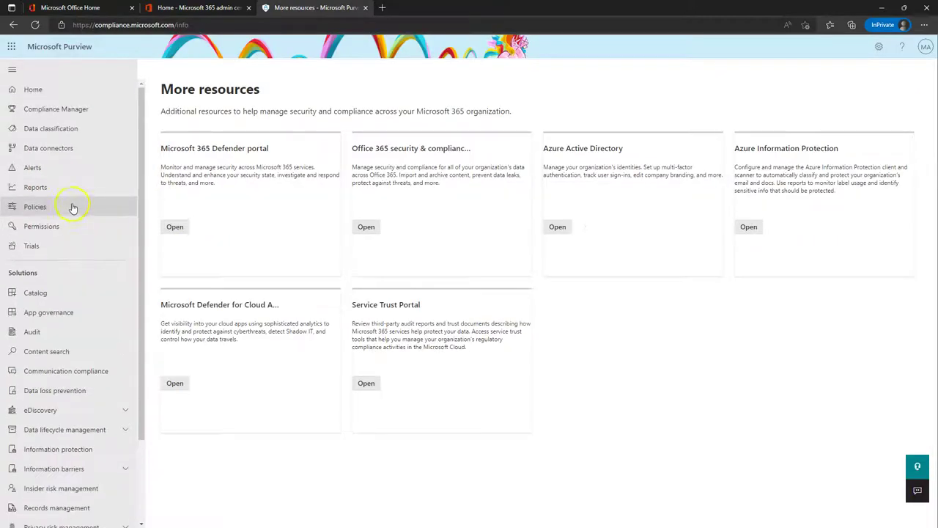
click(52, 313)
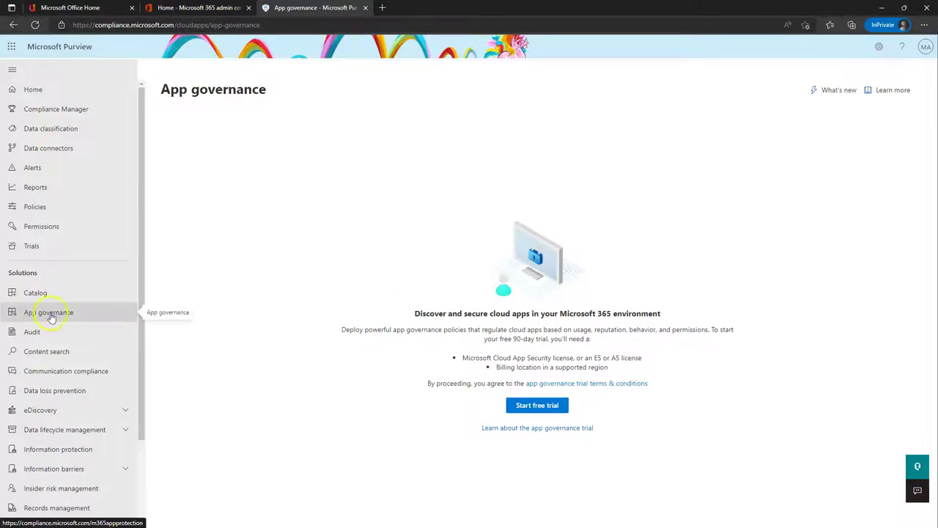
Open the Audit solution's new search and browse its available activities from file and page activities to site permissions activities.
click(33, 331)
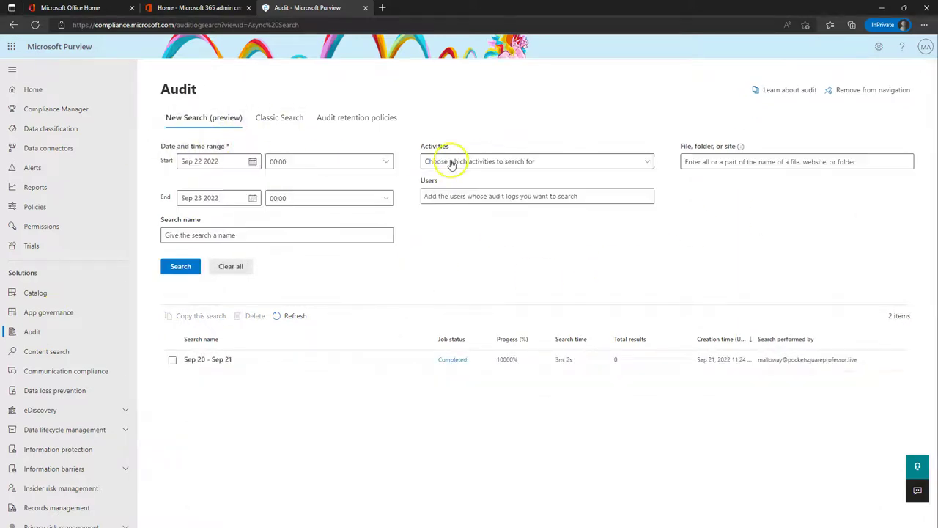
click(554, 161)
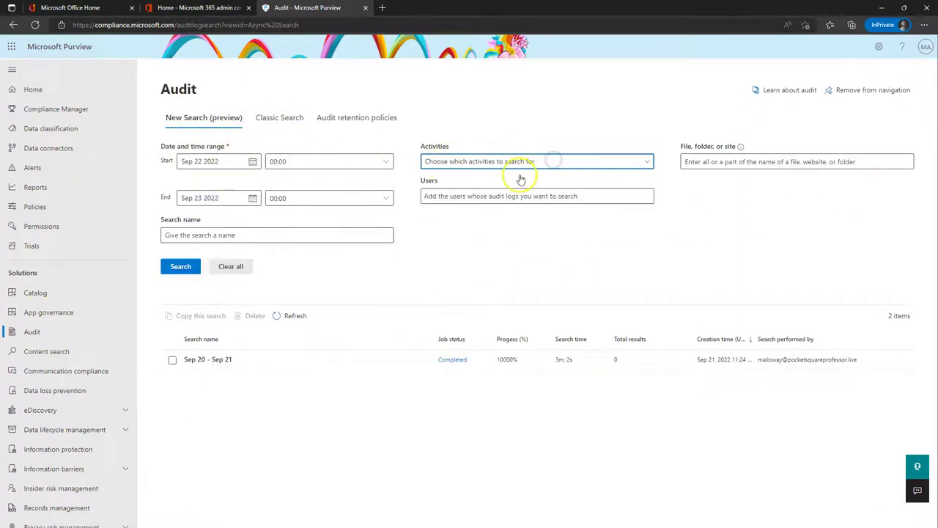
click(648, 161)
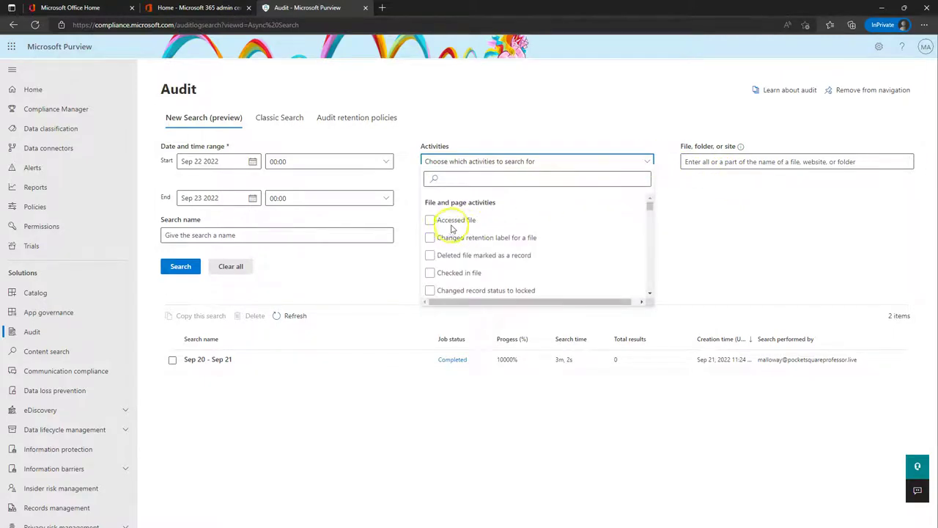
scroll(453, 233, down, 1)
click(430, 264)
scroll(435, 264, down, 1)
scroll(436, 264, down, 1)
click(430, 264)
scroll(437, 265, down, 1)
scroll(436, 253, down, 1)
scroll(450, 258, down, 2)
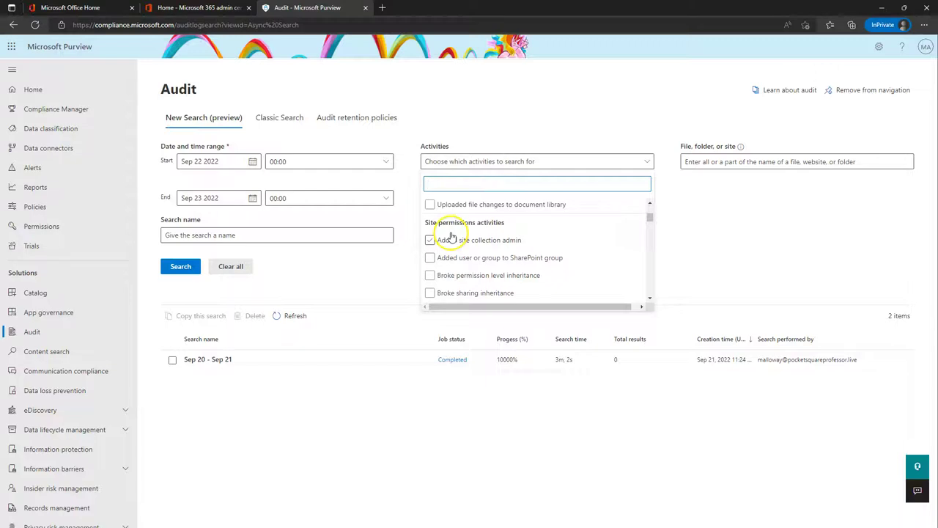
Examine the Power BI, Workplace Analytics and further audit activities, and close the list of activities.
drag(650, 217, 661, 252)
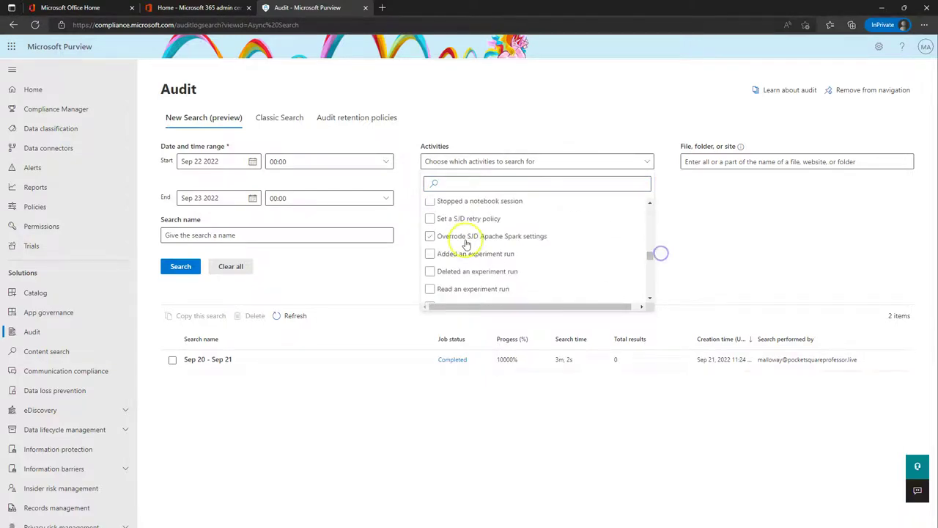
scroll(513, 250, down, 5)
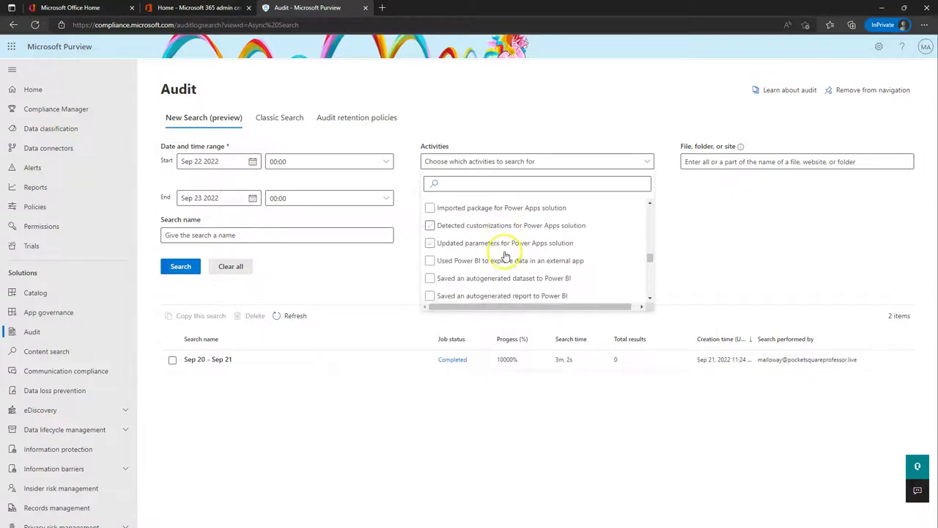
scroll(513, 252, down, 1)
click(612, 254)
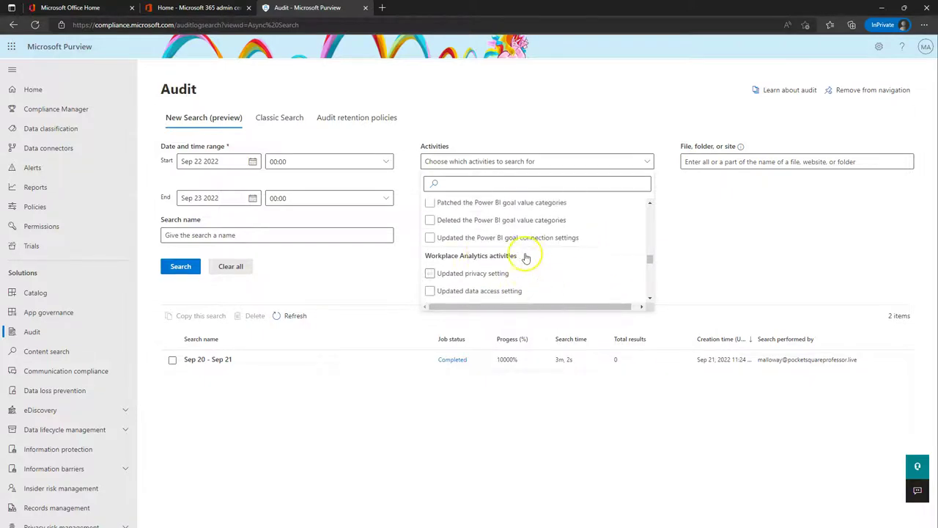
scroll(457, 265, up, 1)
scroll(513, 271, down, 2)
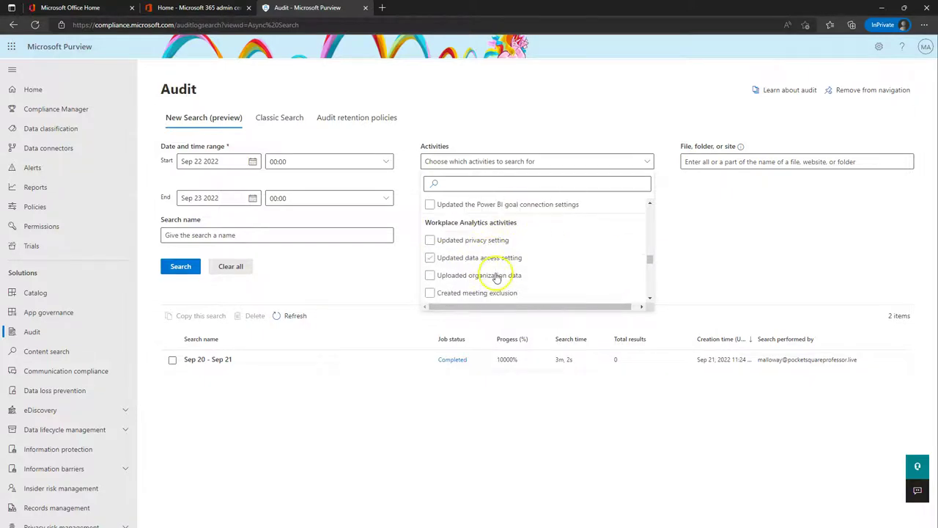
scroll(484, 266, down, 3)
scroll(654, 264, down, 1)
mouse_move(654, 264)
mouse_down()
mouse_move(648, 304)
mouse_move(658, 282)
mouse_up()
click(720, 237)
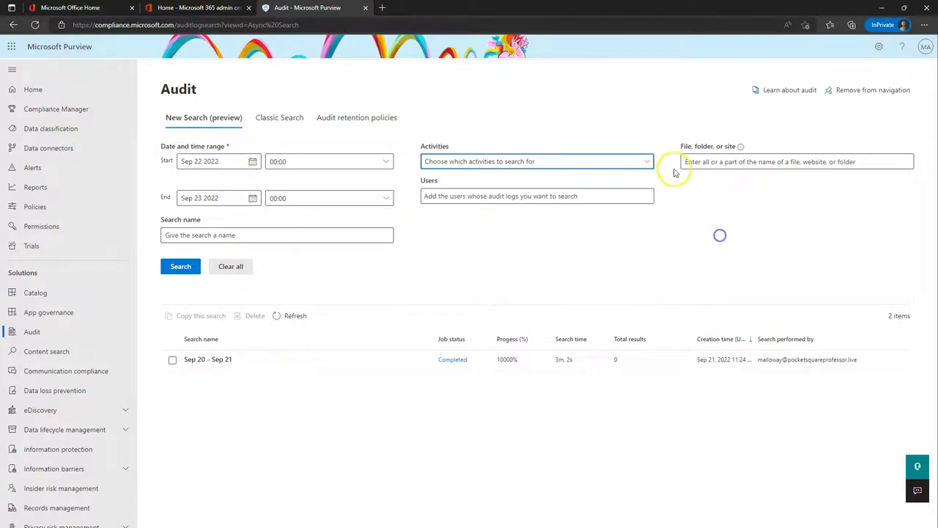
Check the file, folder or site filter and the Users filter of the Audit search, and open Content search.
click(741, 159)
click(476, 193)
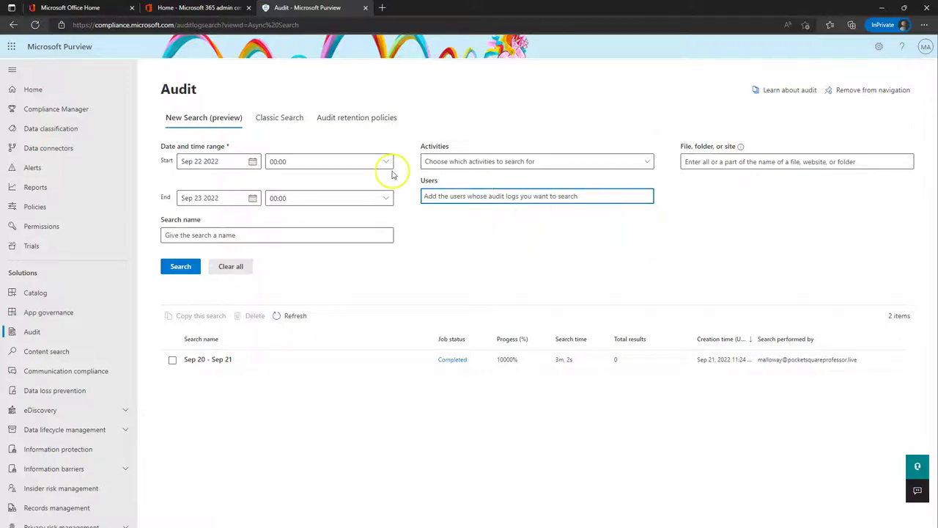
click(45, 352)
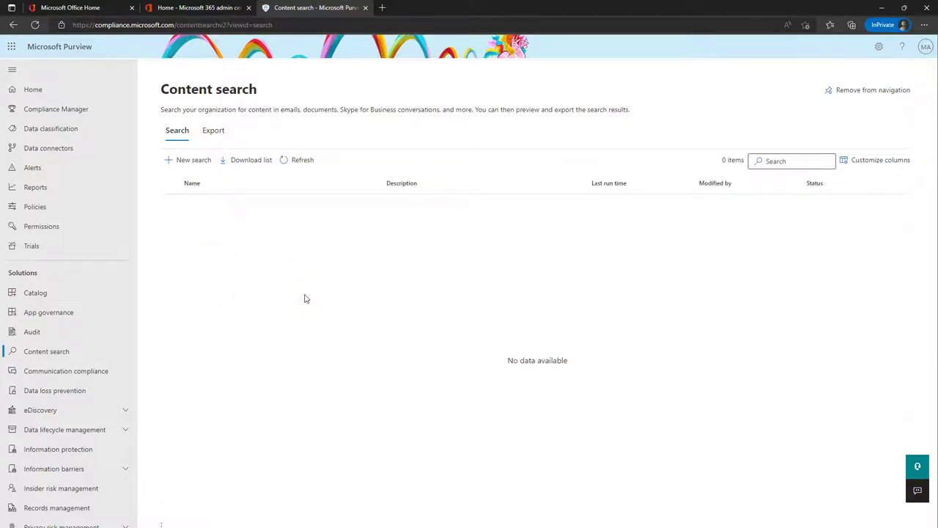
Walk through a new content search named rturtu with Exchange mailboxes turned on, up to the search conditions, and cancel it.
click(195, 159)
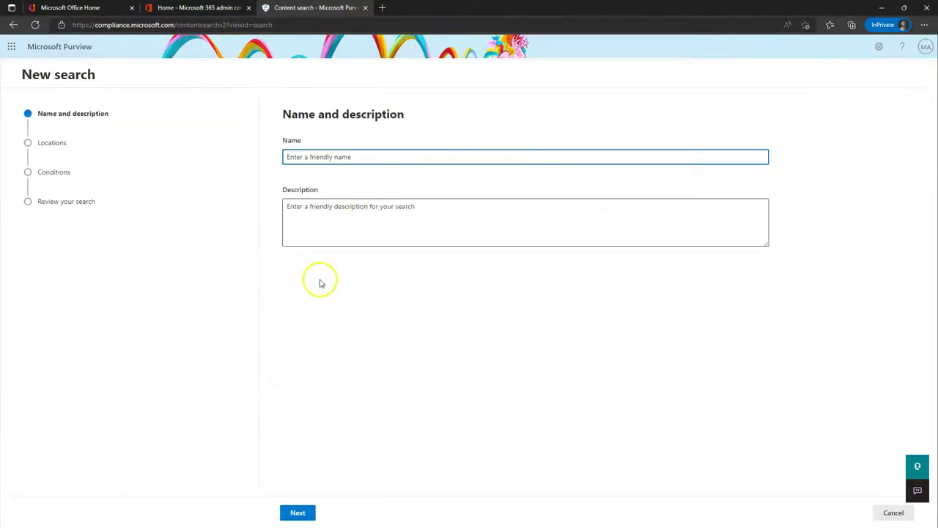
click(360, 157)
text(rturtu)
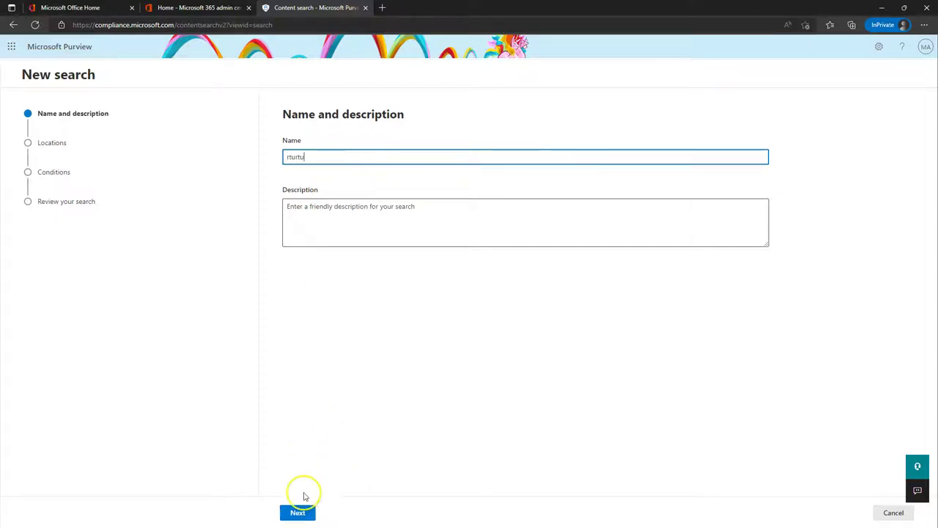
click(294, 512)
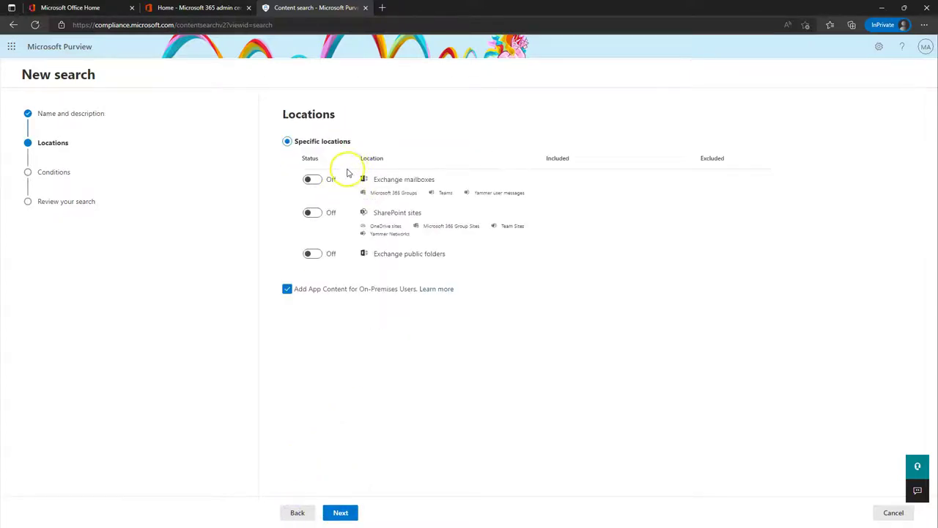
click(312, 179)
click(340, 511)
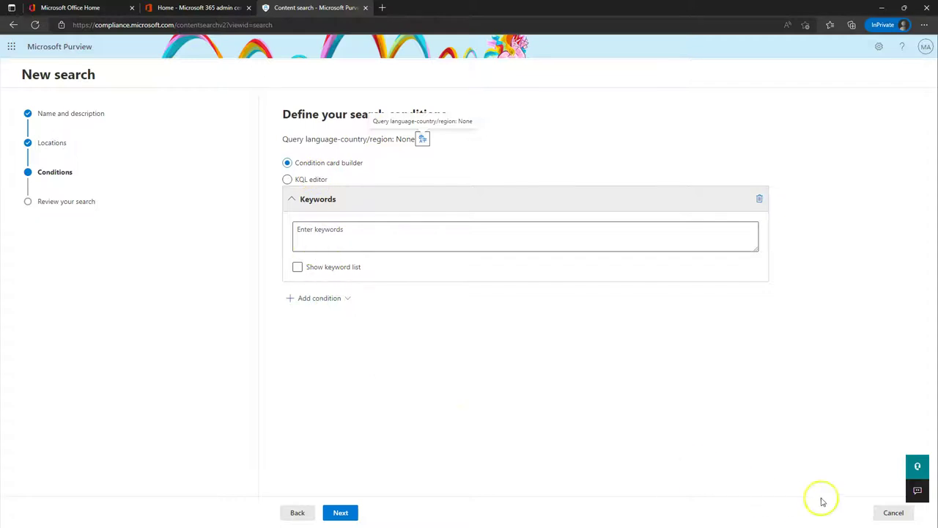
click(895, 512)
click(358, 298)
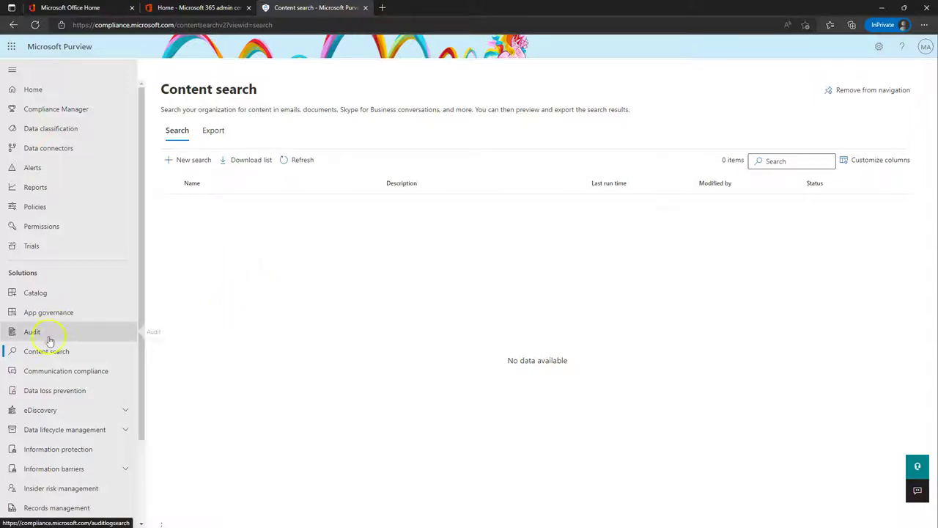
Open Communication compliance, go through its welcome introduction to the end, and dismiss the What's new notice.
click(60, 375)
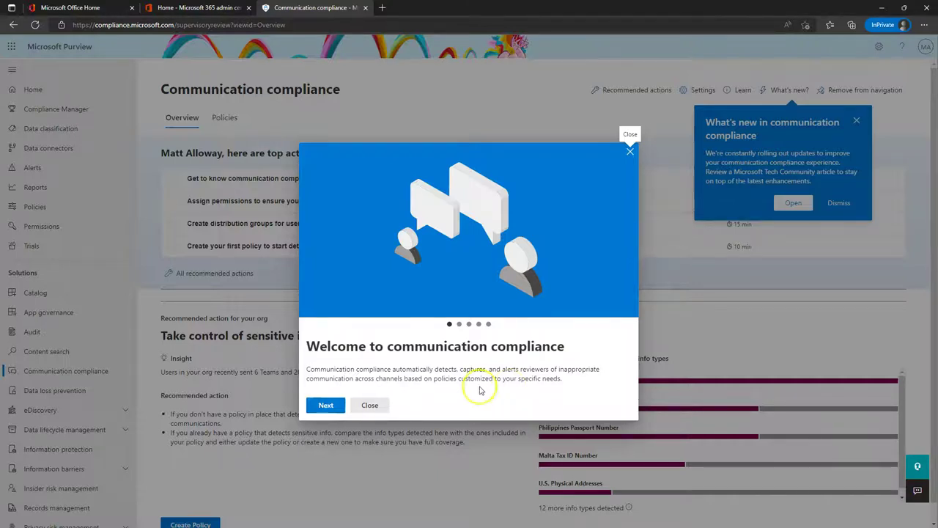
click(326, 405)
click(329, 405)
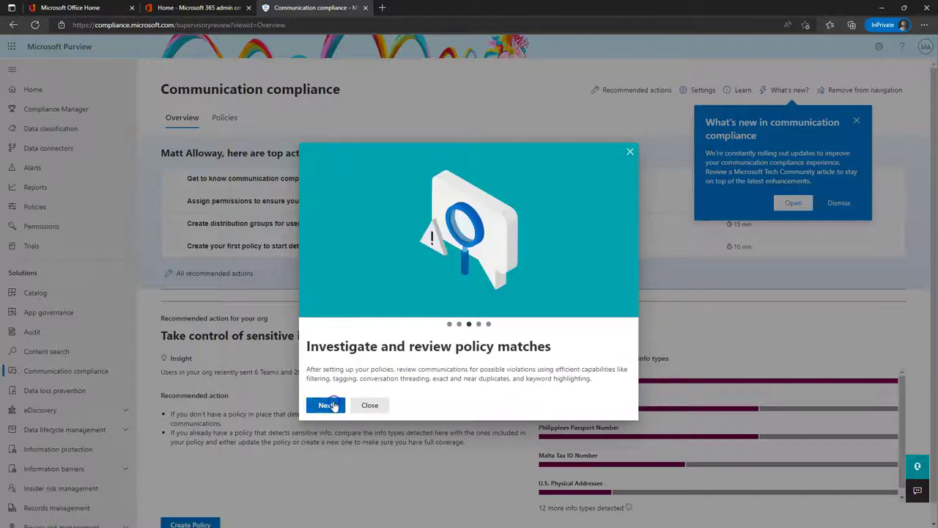
click(327, 405)
click(329, 406)
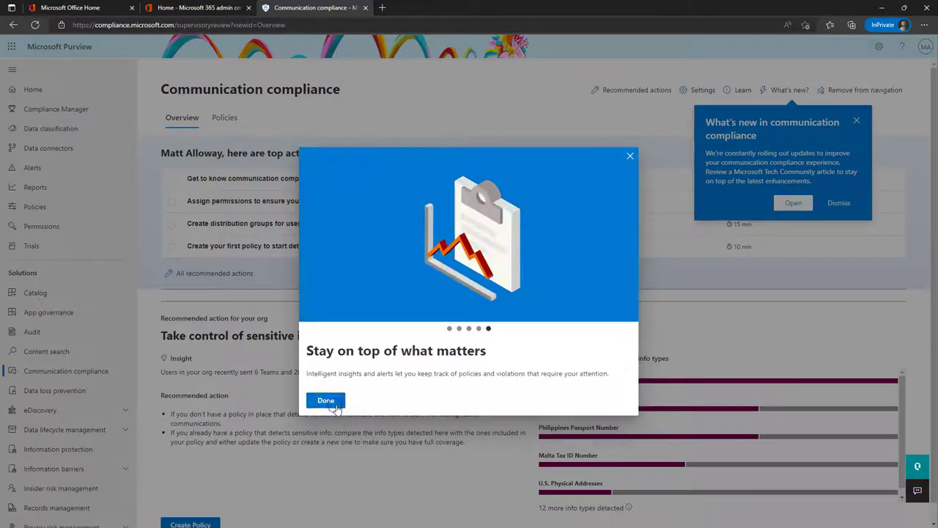
click(331, 398)
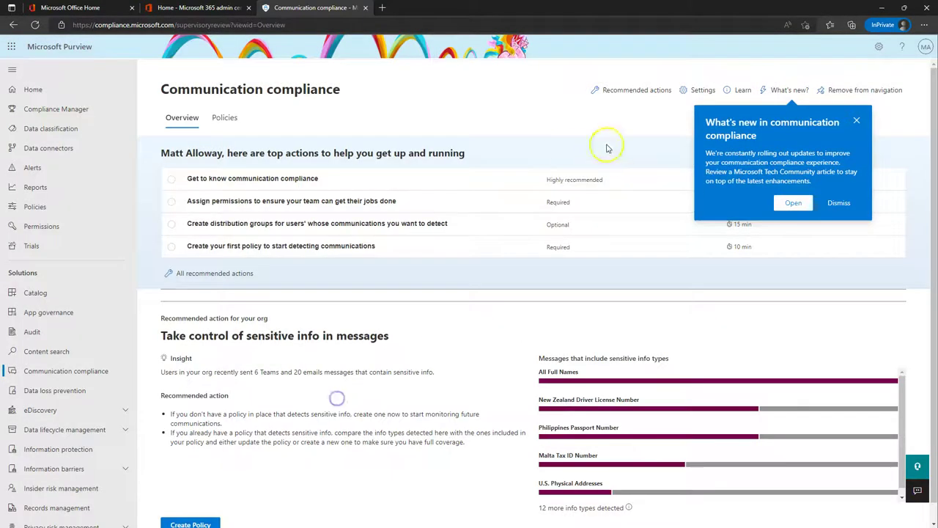
click(837, 203)
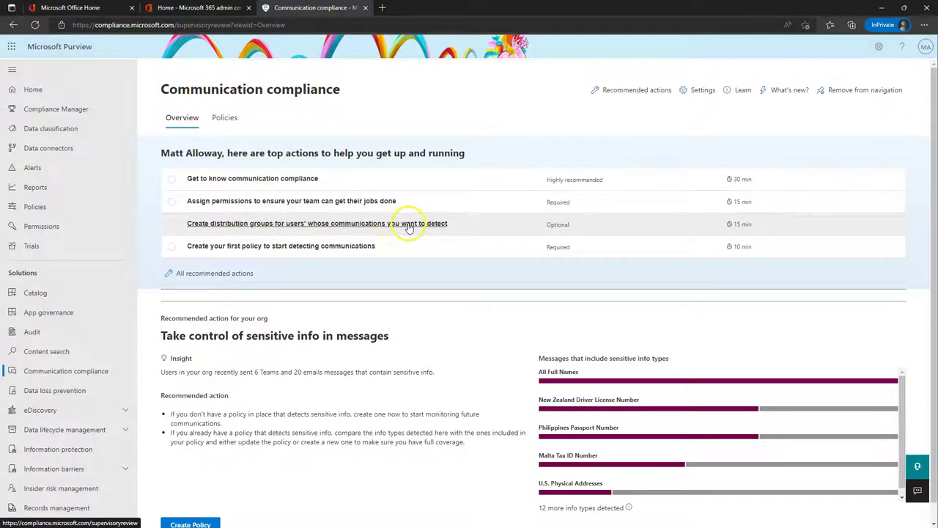
Examine the Communication compliance overview, including the recommended action on sensitive info and the sensitive info types in messages.
scroll(337, 293, down, 1)
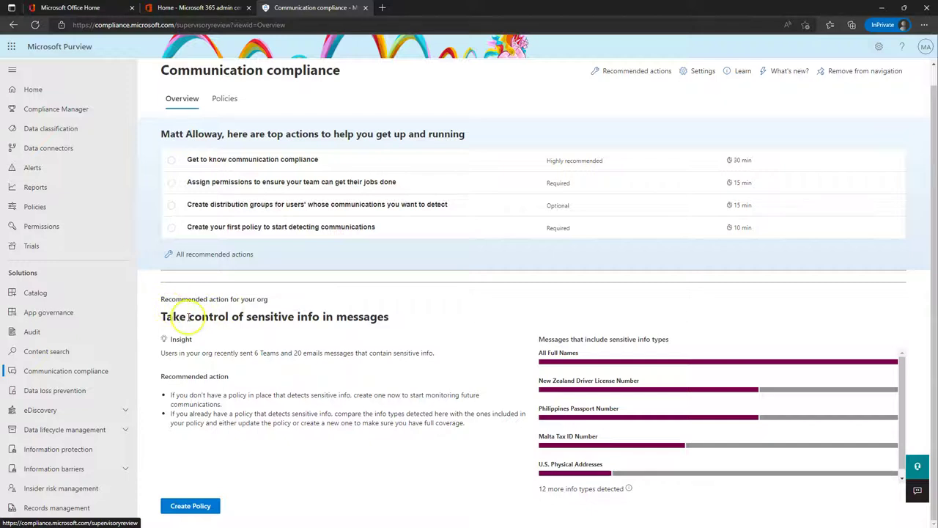
drag(171, 317, 430, 321)
click(438, 323)
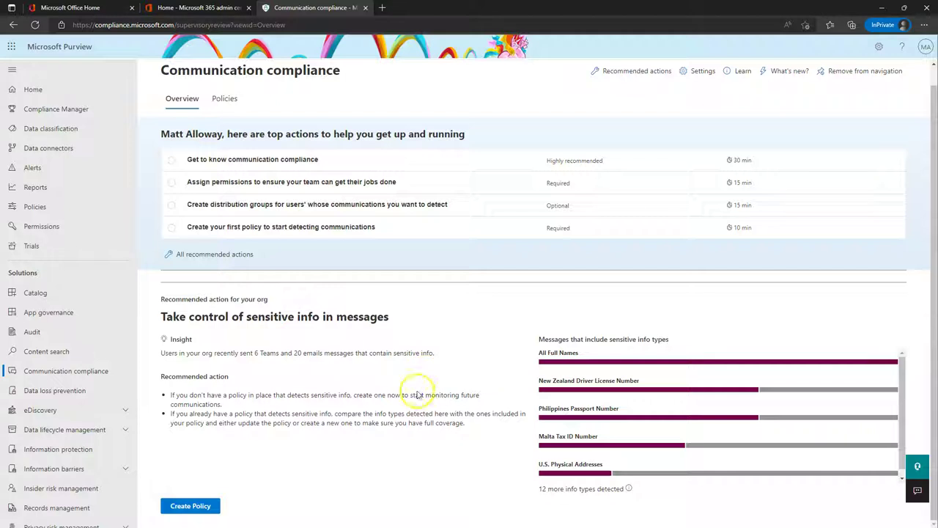
mouse_move(541, 365)
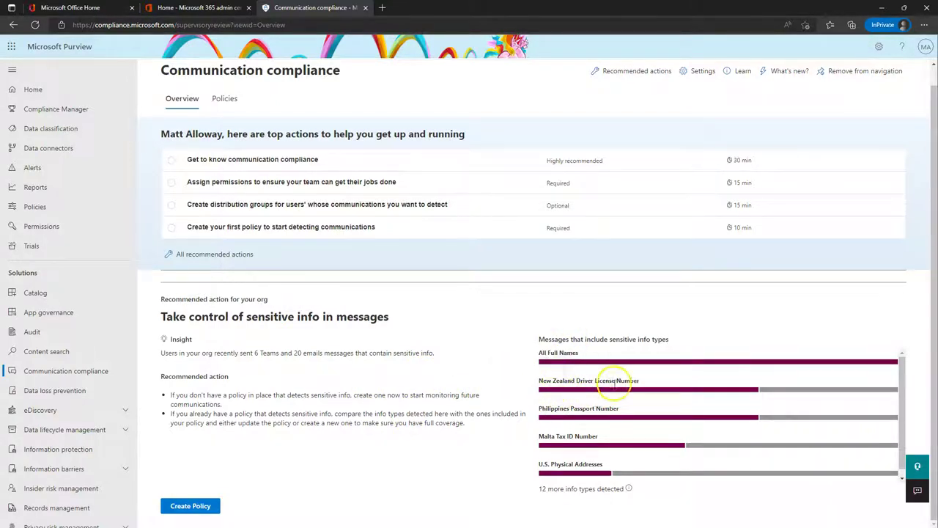
scroll(609, 417, down, 1)
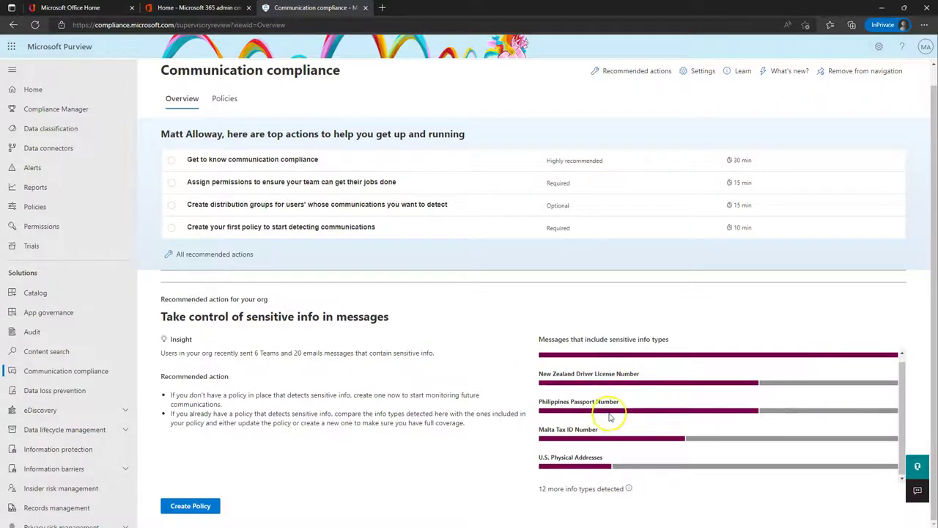
scroll(582, 454, up, 1)
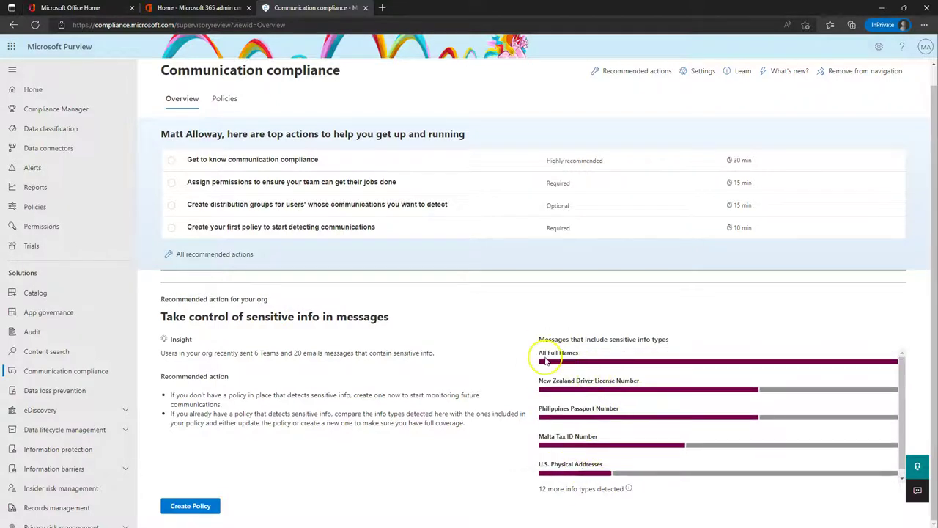
scroll(238, 438, up, 1)
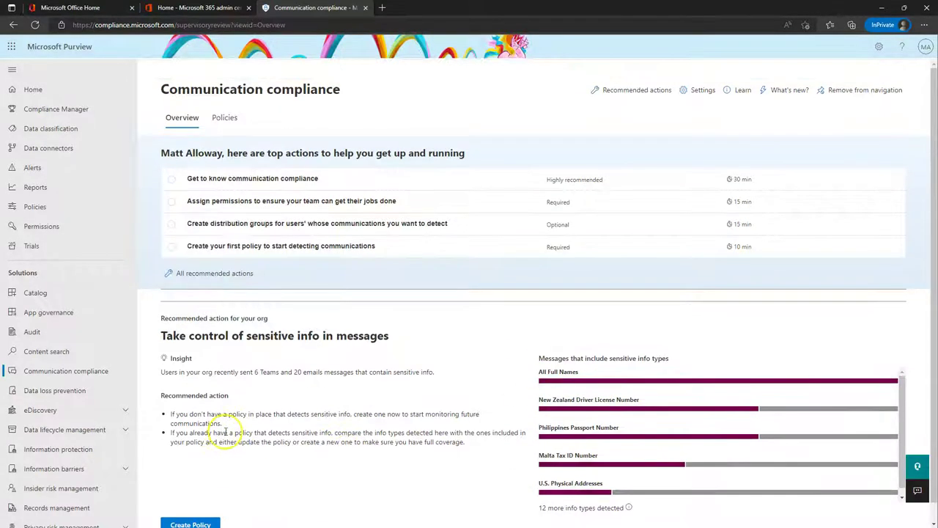
scroll(359, 400, down, 1)
scroll(356, 400, up, 1)
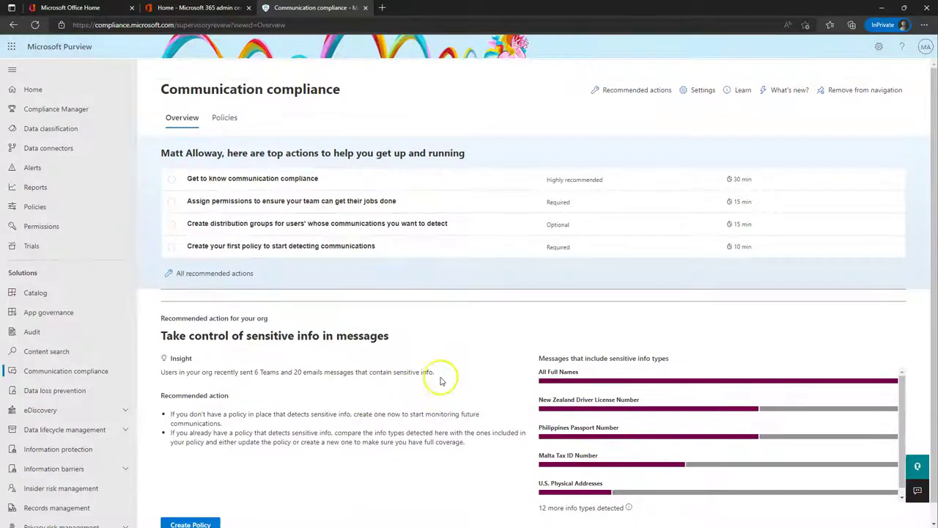
Start a new Communication compliance policy from the Detect inappropriate text template and review its preset settings.
click(225, 119)
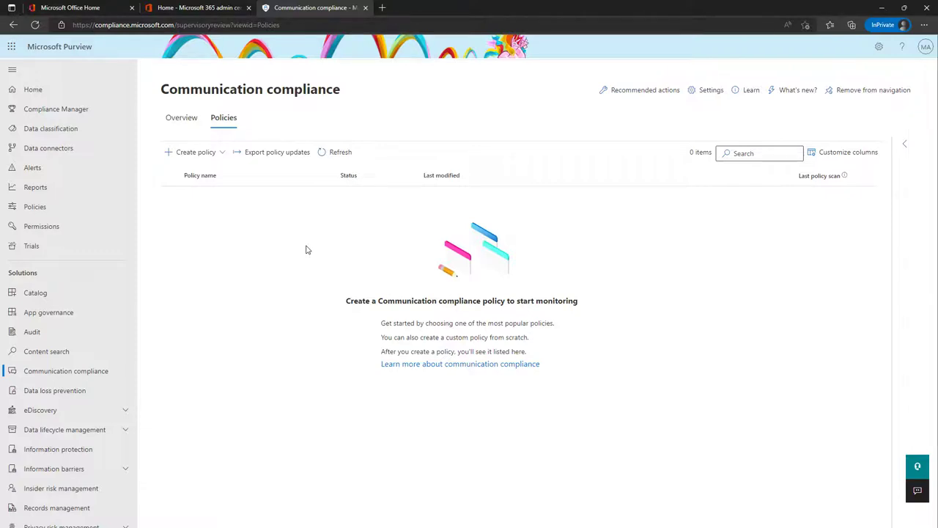
click(194, 153)
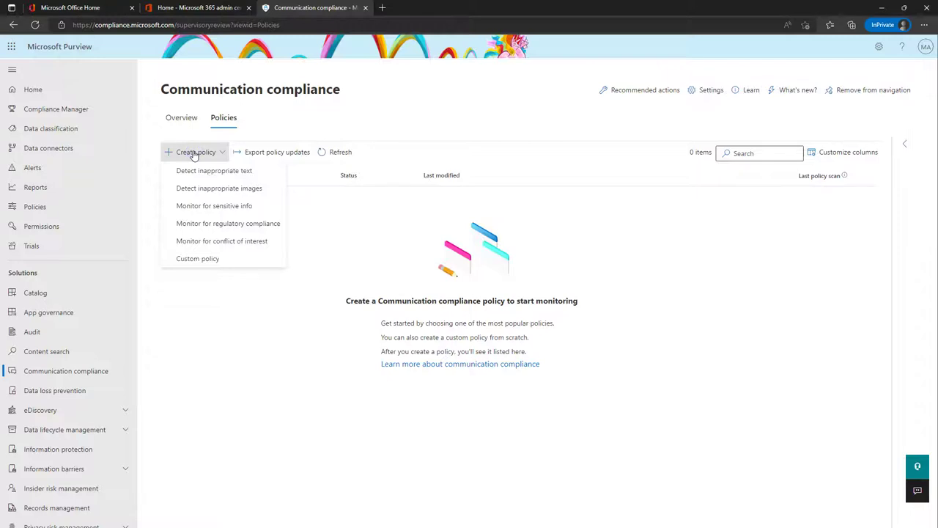
click(198, 167)
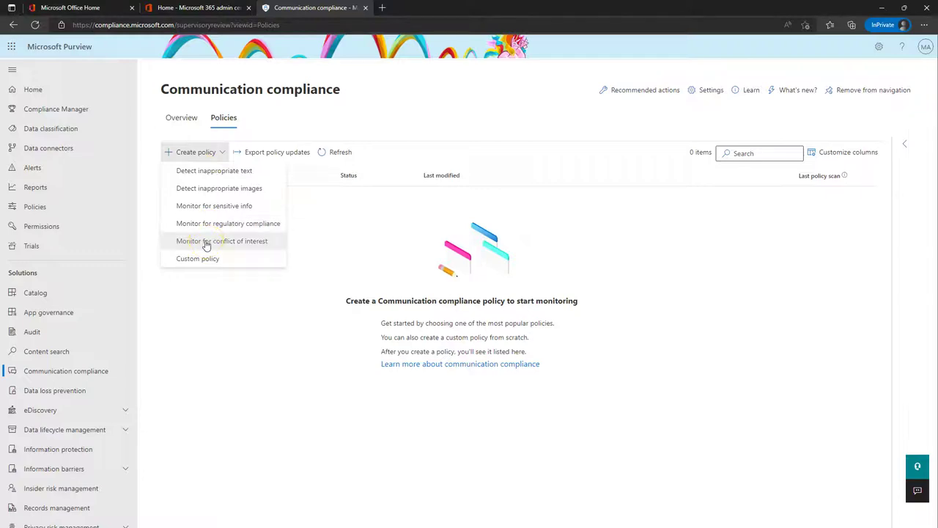
click(217, 173)
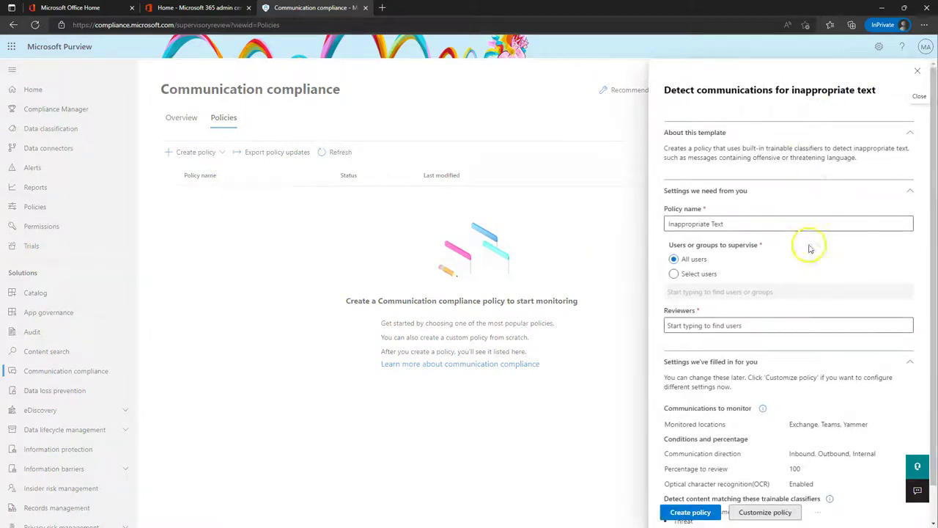
scroll(798, 224, down, 1)
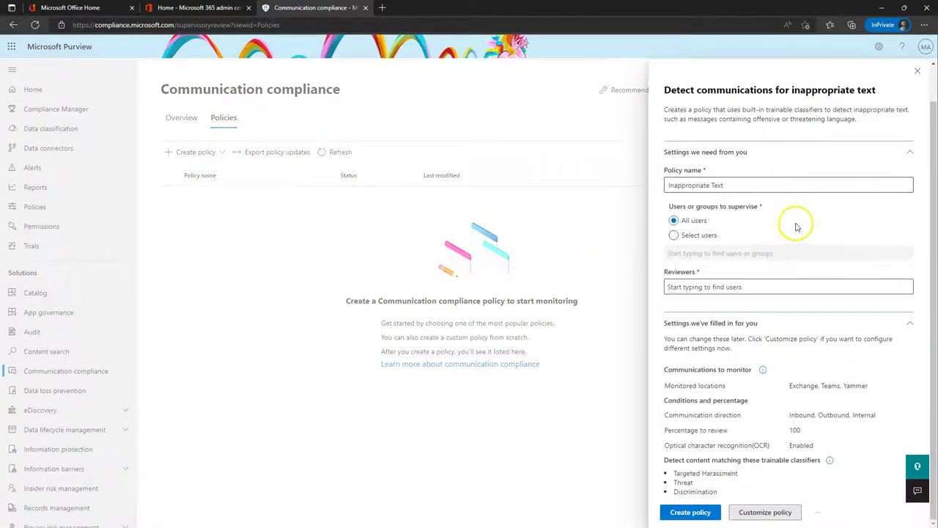
scroll(749, 279, up, 1)
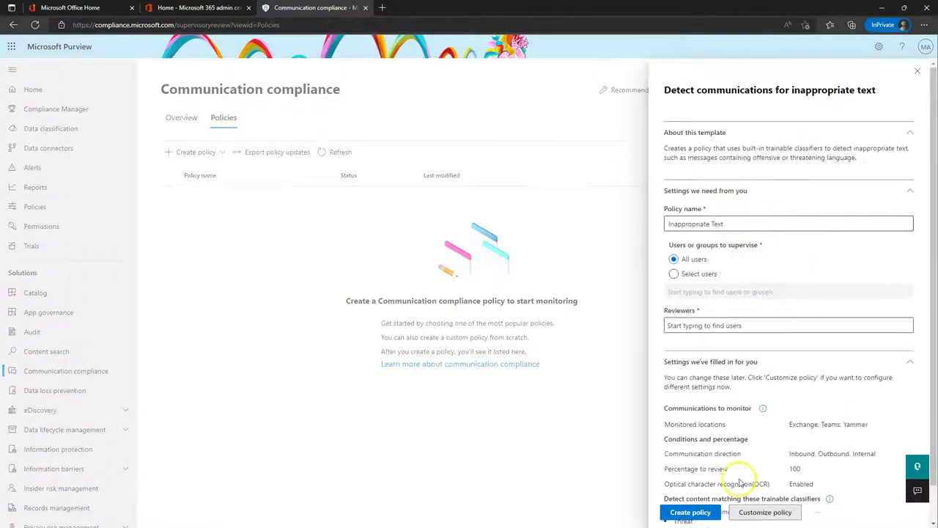
Customize the Inappropriate Text policy, keeping all users supervised and adding a user from the organization as reviewer.
click(768, 514)
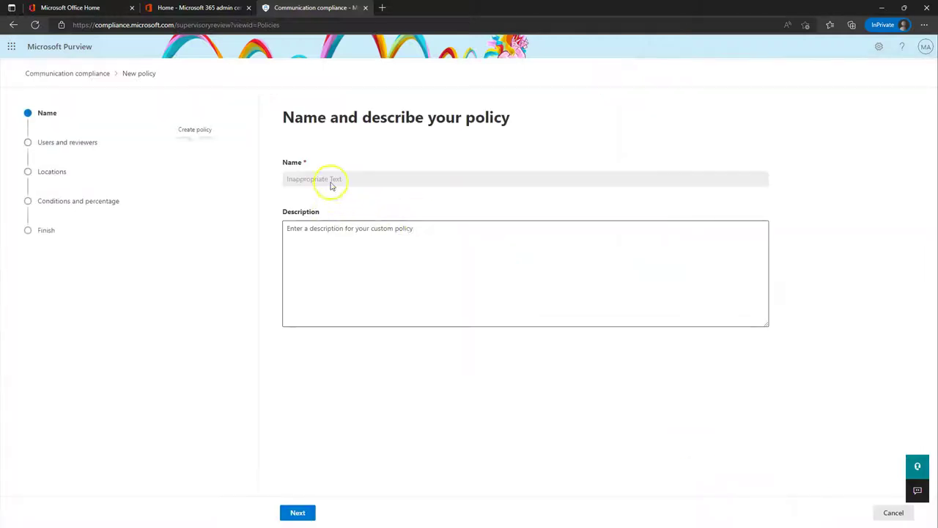
click(298, 512)
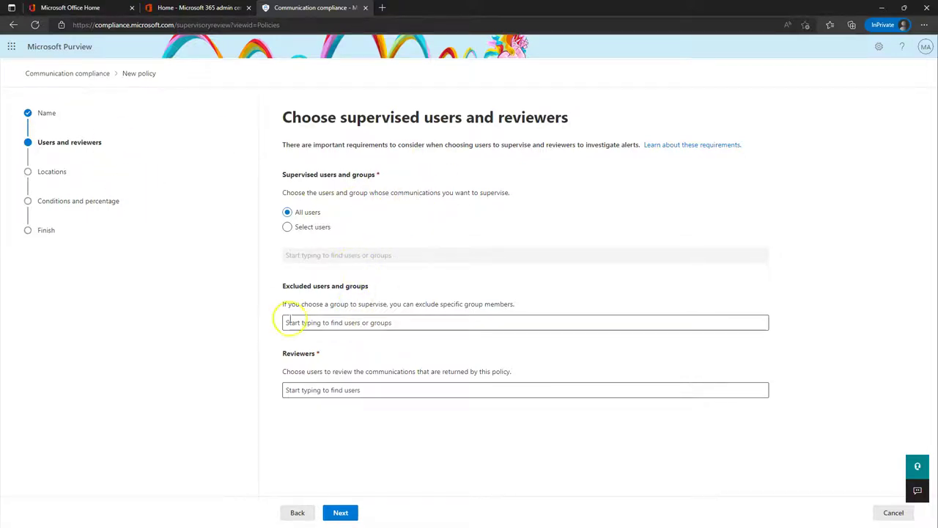
click(340, 390)
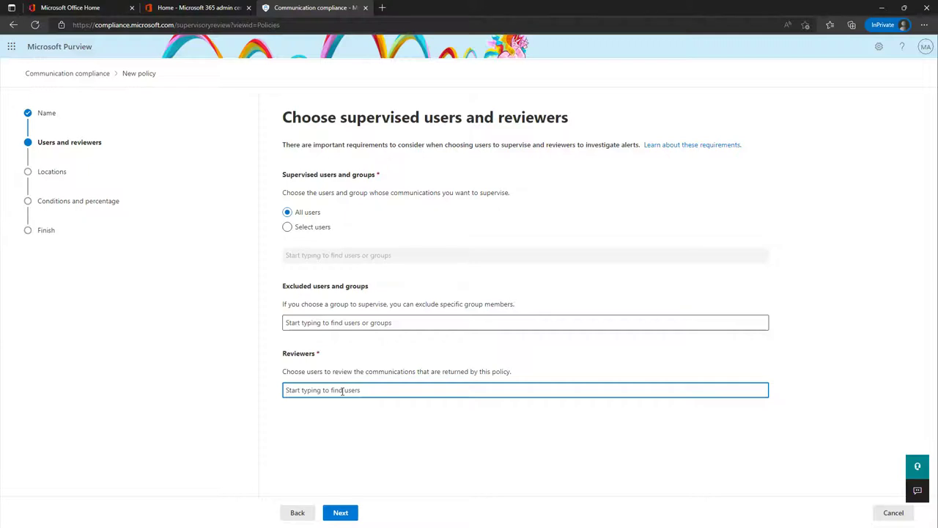
text(glee)
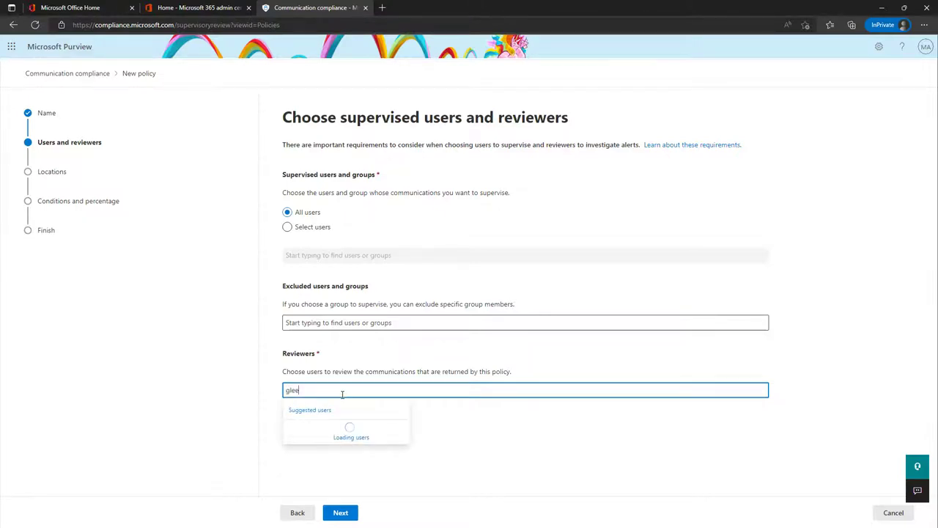
click(319, 427)
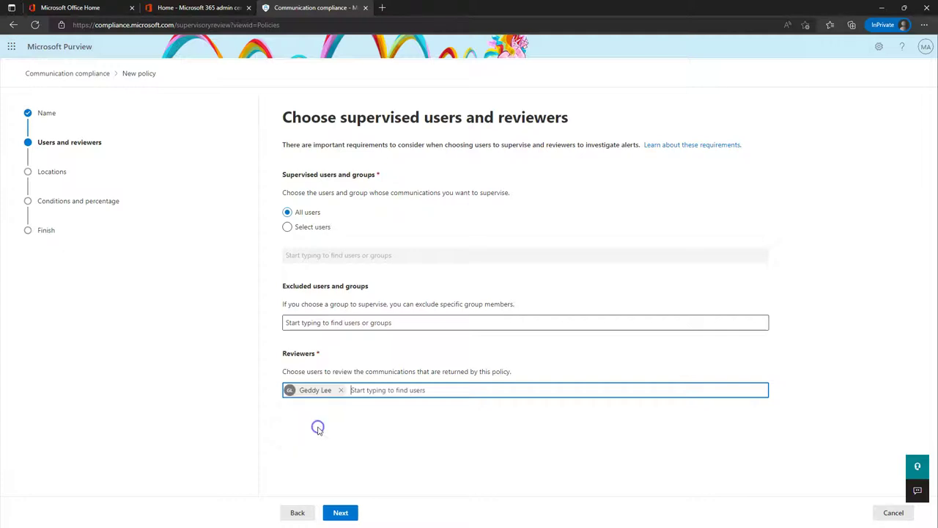
click(340, 513)
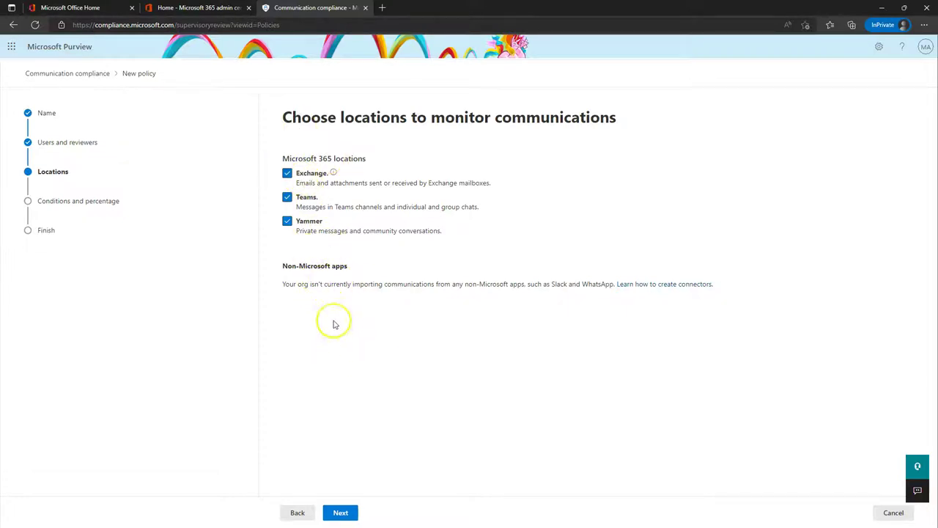
Keep Exchange, Teams and Yammer as monitored locations and review the policy's communication directions, classifier conditions, OCR and review percentage settings.
click(340, 512)
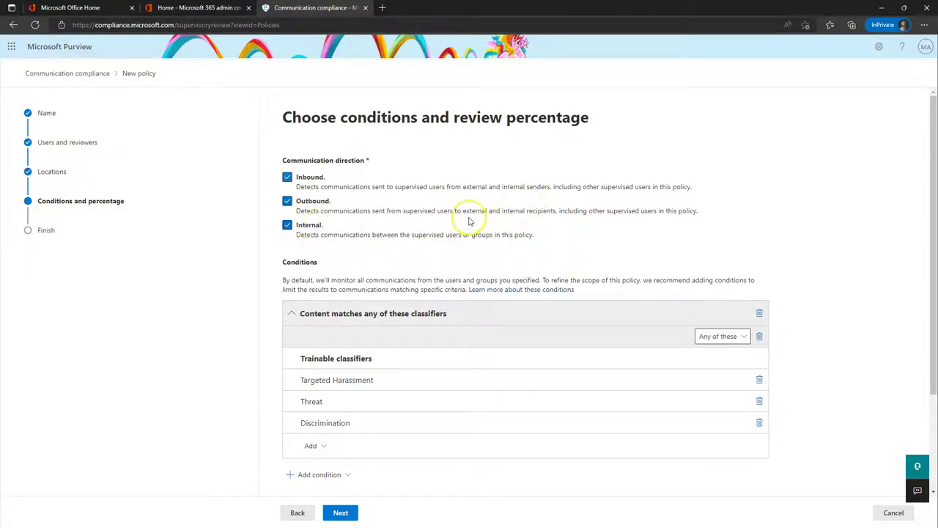
scroll(432, 218, down, 1)
scroll(477, 280, down, 1)
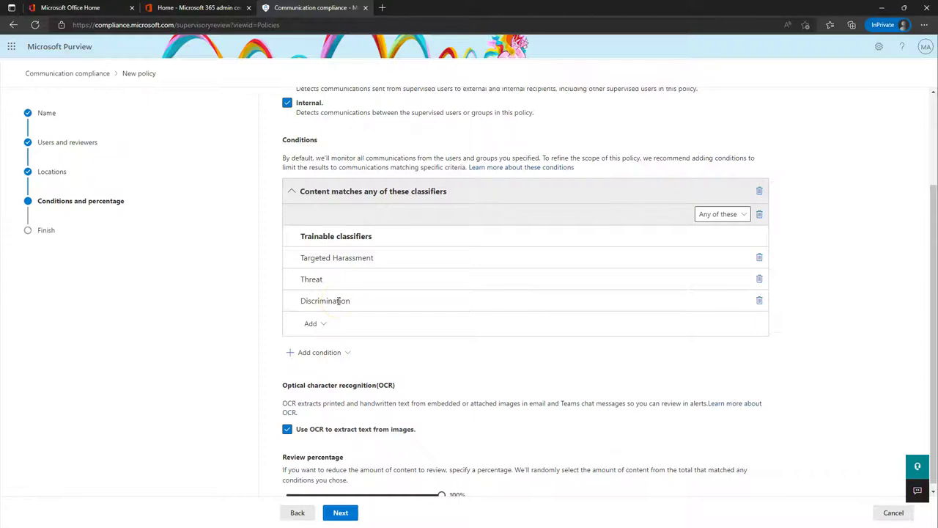
scroll(339, 300, up, 2)
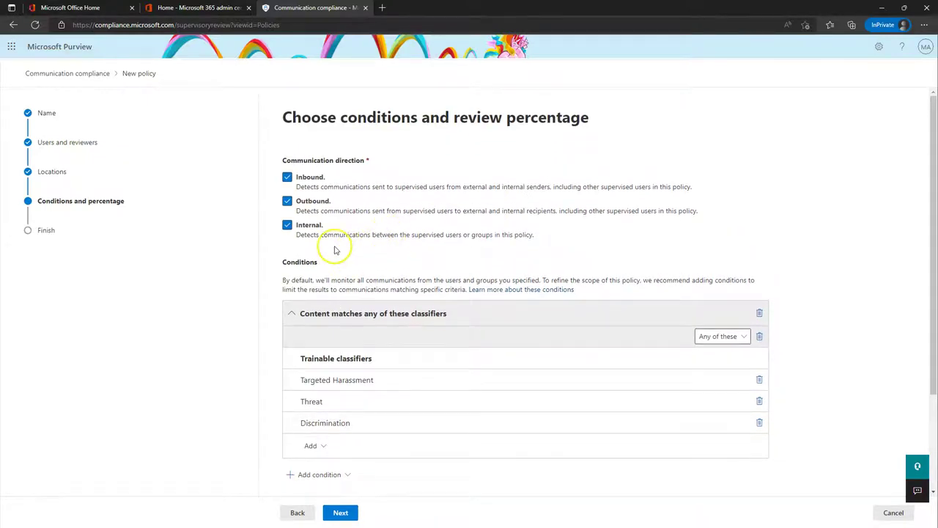
scroll(337, 247, down, 2)
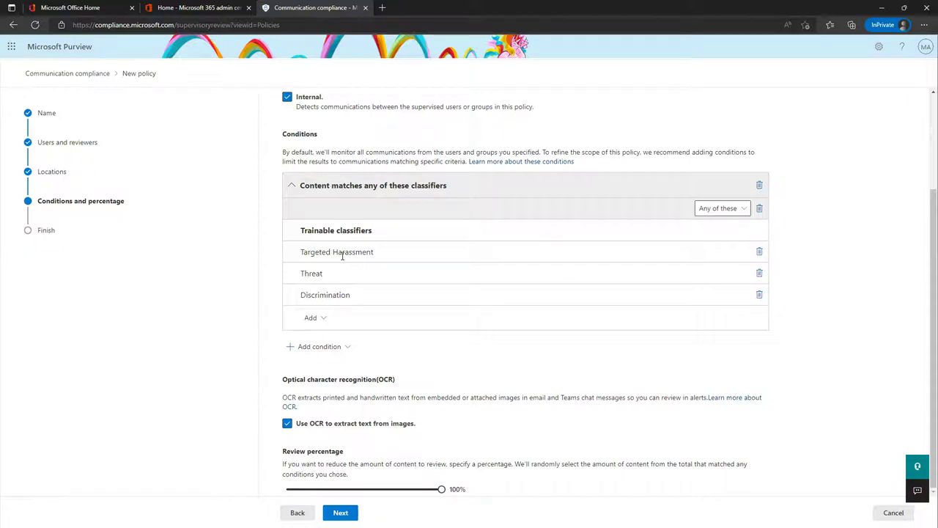
Review the Inappropriate Text policy's communication directions, classifiers, OCR and review percentage, and accept them unchanged to reach the final summary.
click(306, 291)
scroll(395, 366, up, 3)
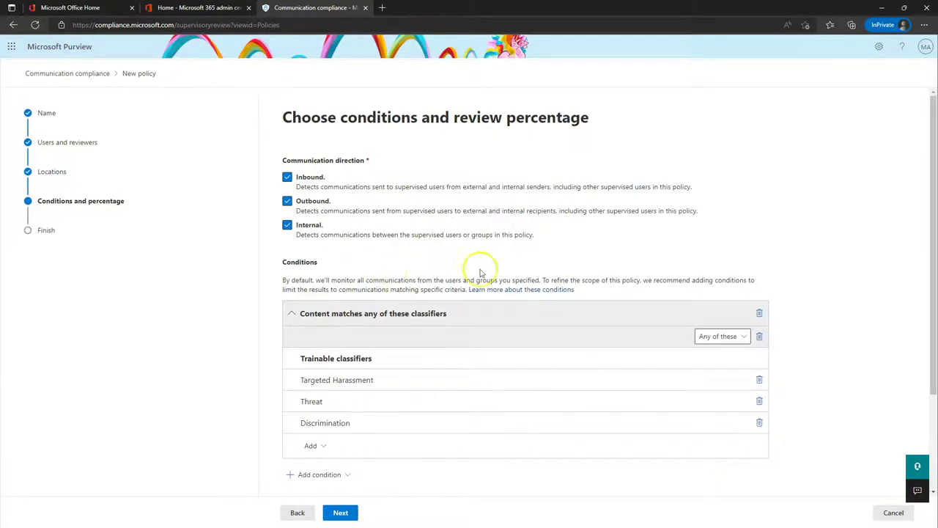
scroll(540, 238, down, 2)
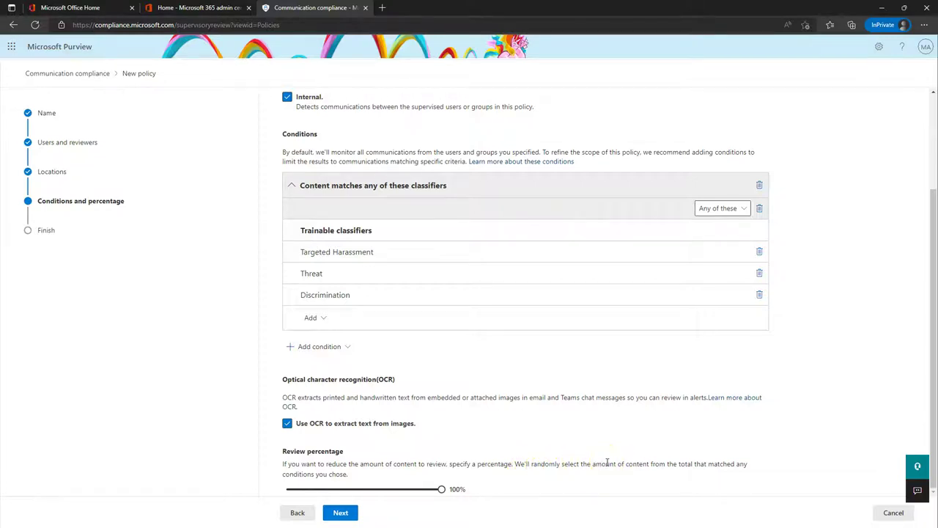
drag(412, 477, 450, 440)
scroll(419, 248, up, 2)
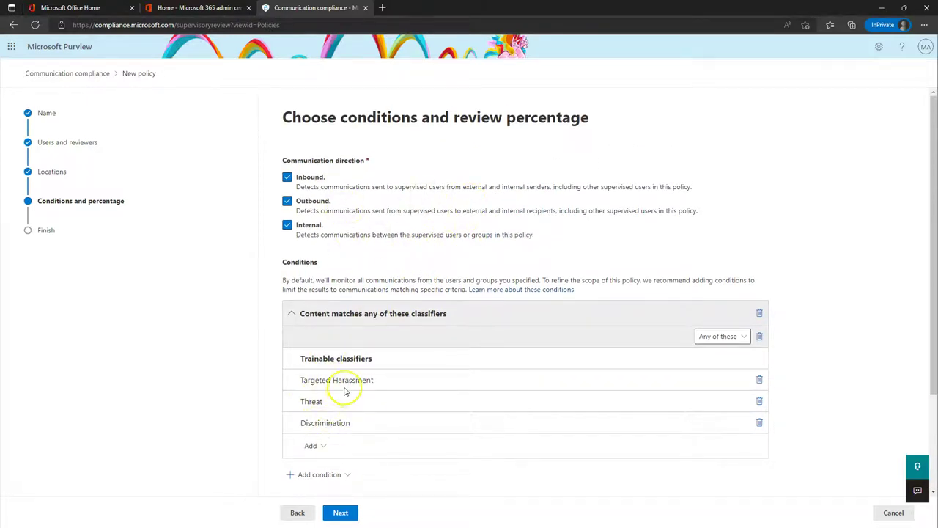
scroll(344, 388, down, 2)
click(342, 513)
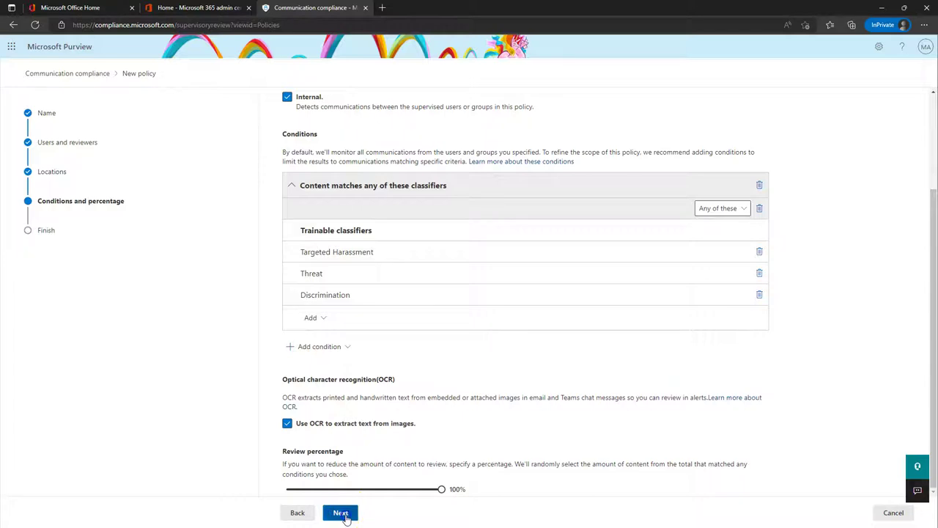
Check the summary of the Inappropriate Text policy, create the policy and return to the policy list.
scroll(469, 322, up, 1)
scroll(465, 294, down, 2)
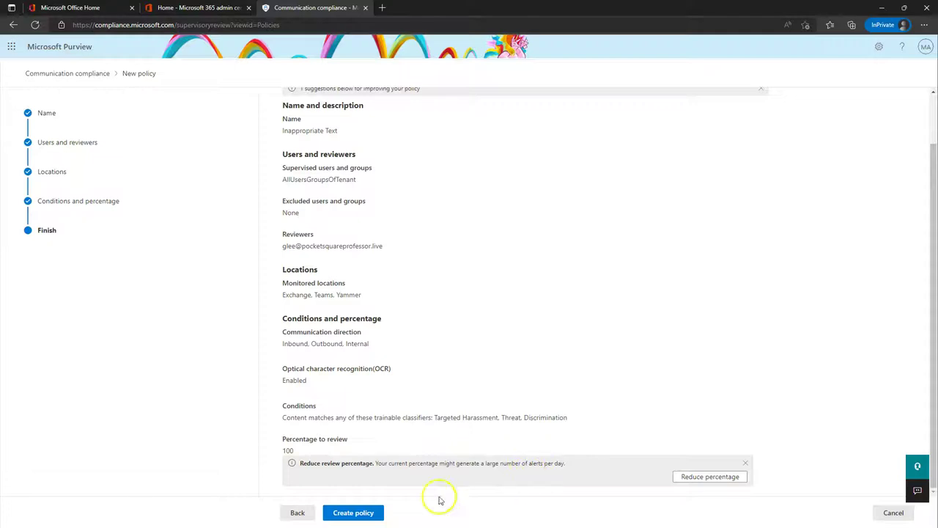
click(354, 514)
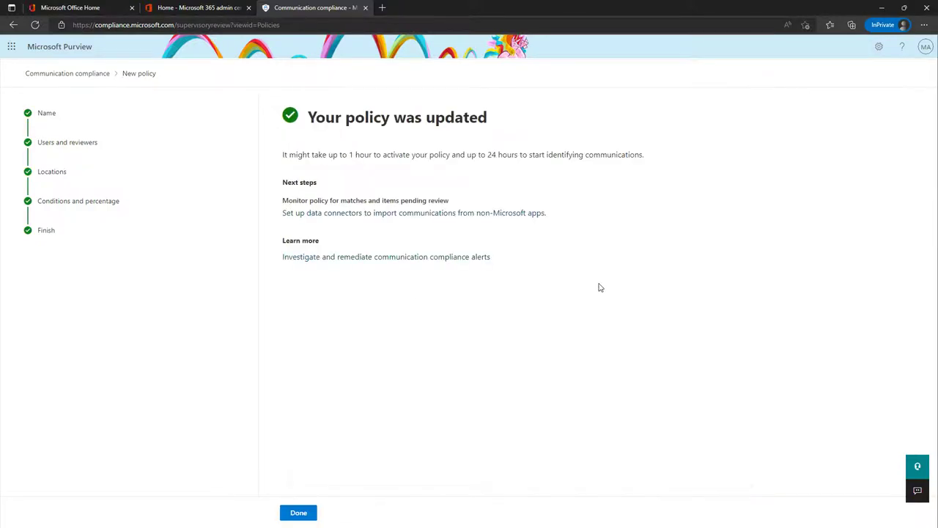
click(297, 512)
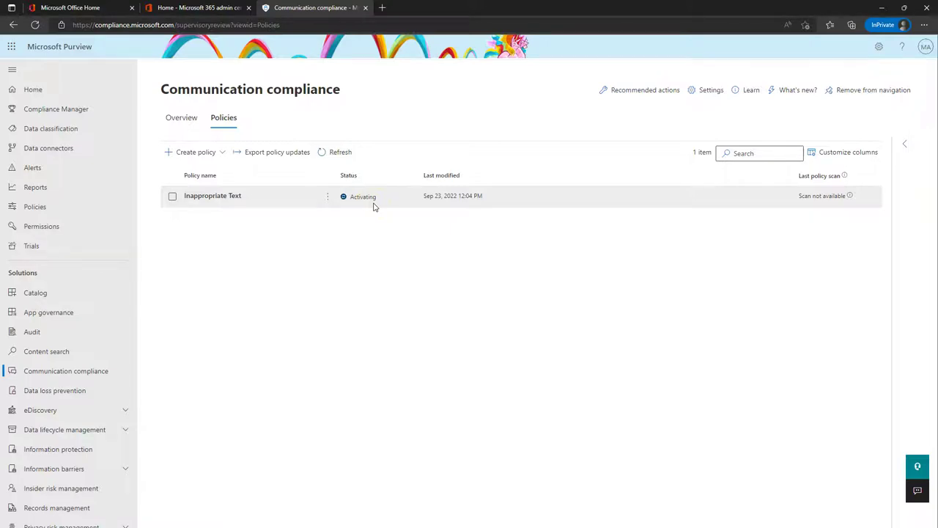
Try to open the Inappropriate Text policy's page from the policy list and dismiss the resulting dialogs.
double_click(227, 194)
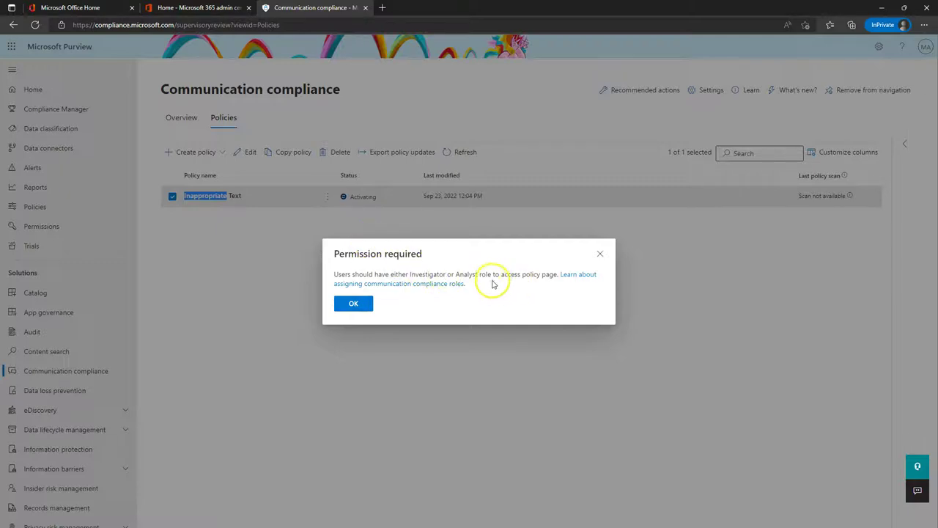
click(355, 302)
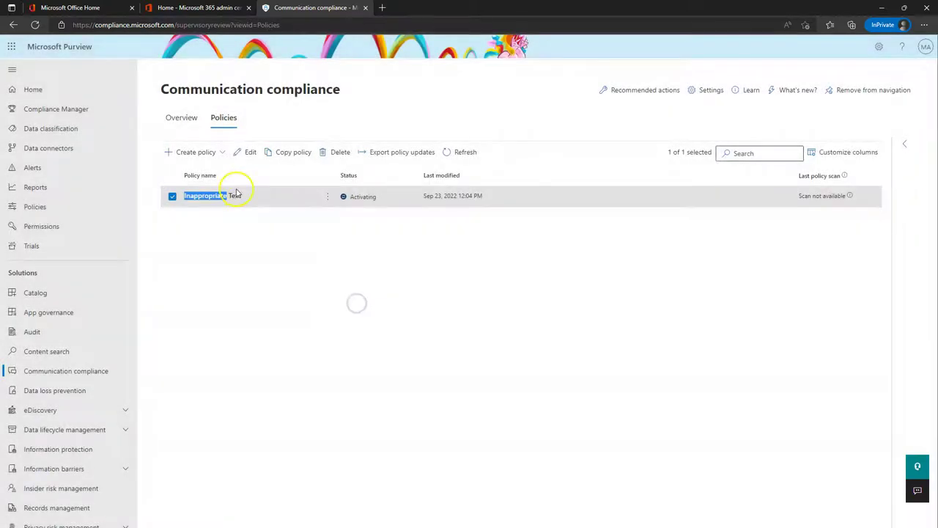
click(193, 199)
click(211, 198)
click(357, 304)
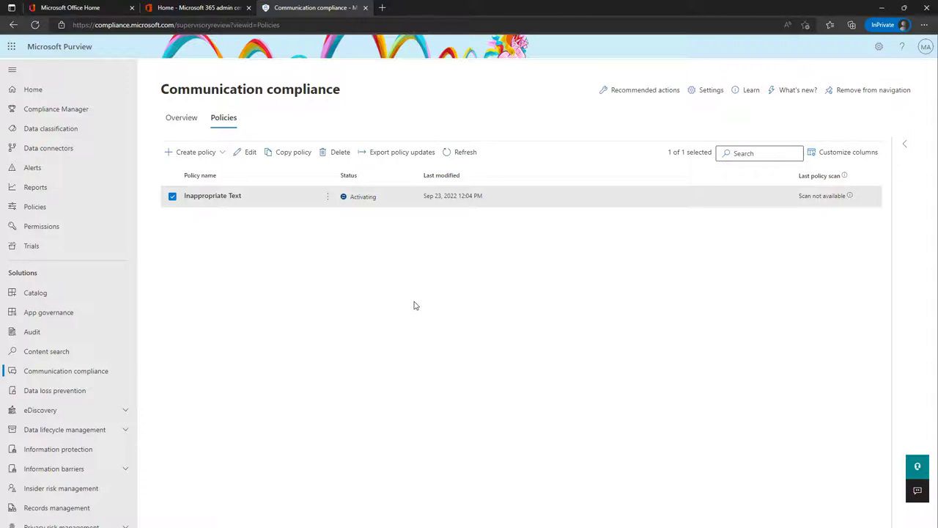
Review the preset settings of the Detect inappropriate images template and close it without creating a policy.
click(190, 153)
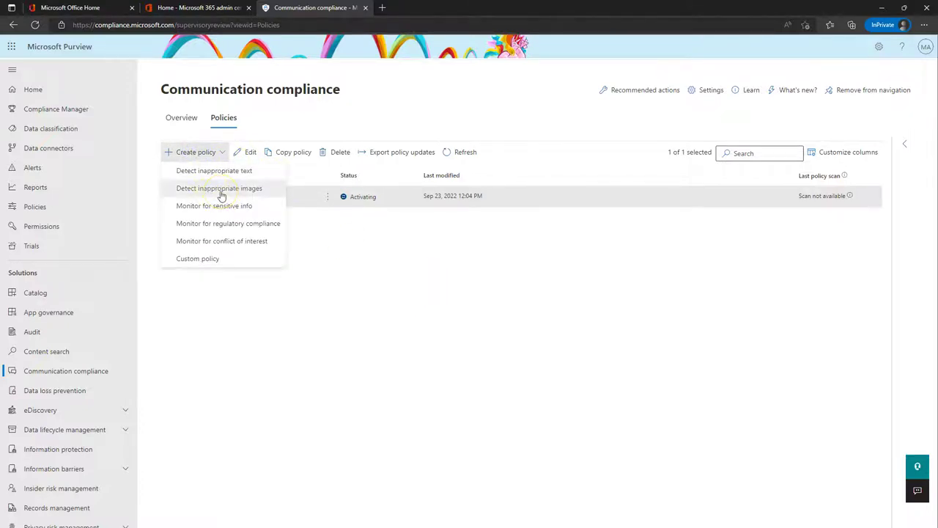
click(220, 192)
scroll(801, 339, down, 1)
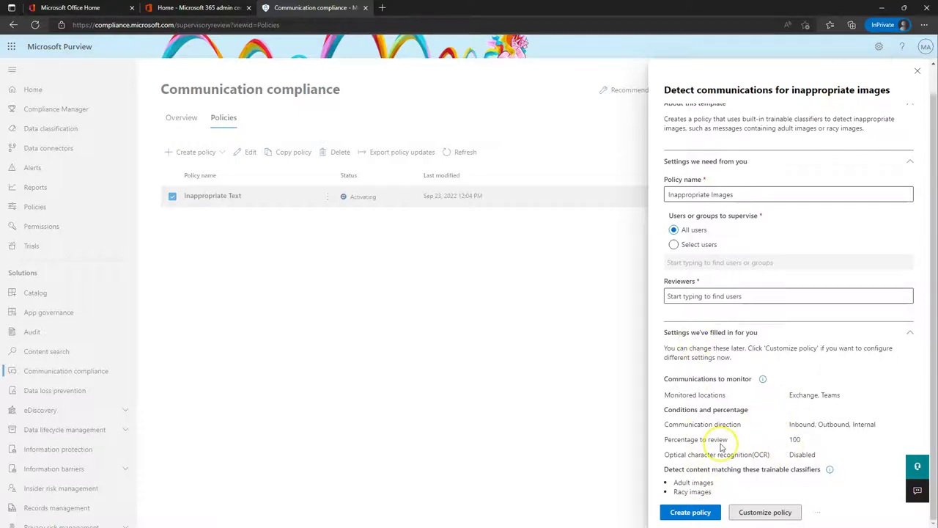
click(917, 71)
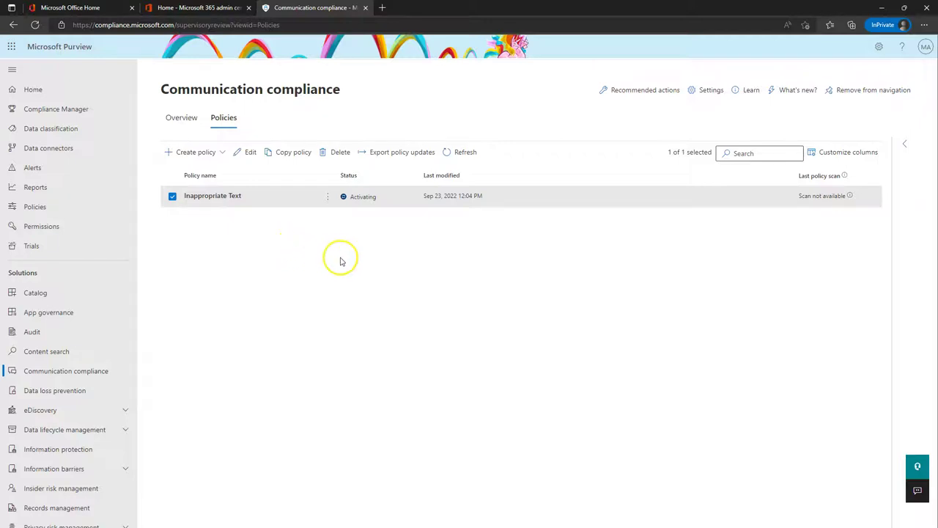
Open the Monitor for sensitive info template and review its required and preset settings.
click(201, 152)
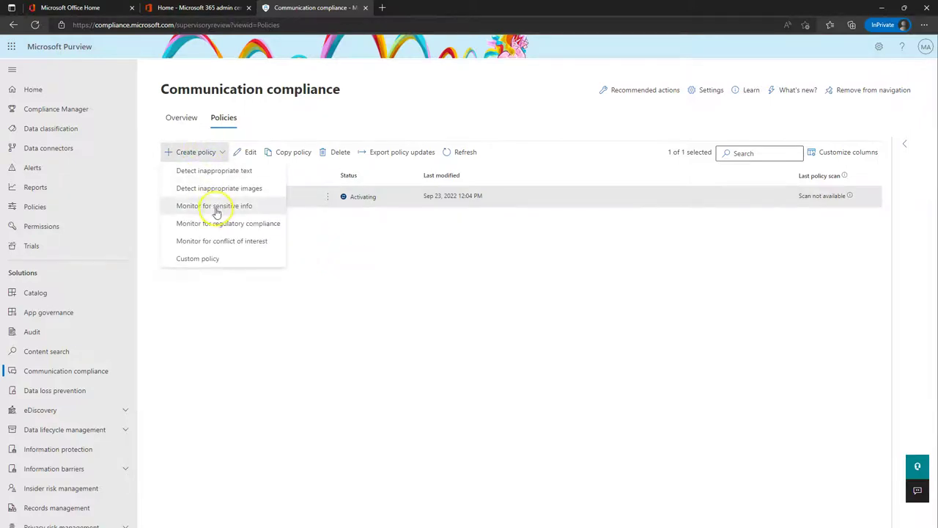
click(197, 241)
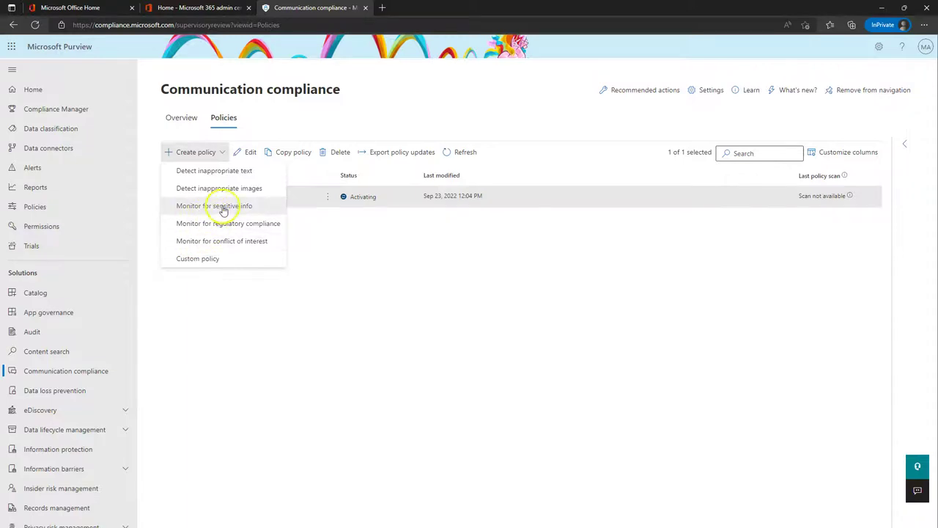
click(217, 209)
scroll(777, 293, down, 1)
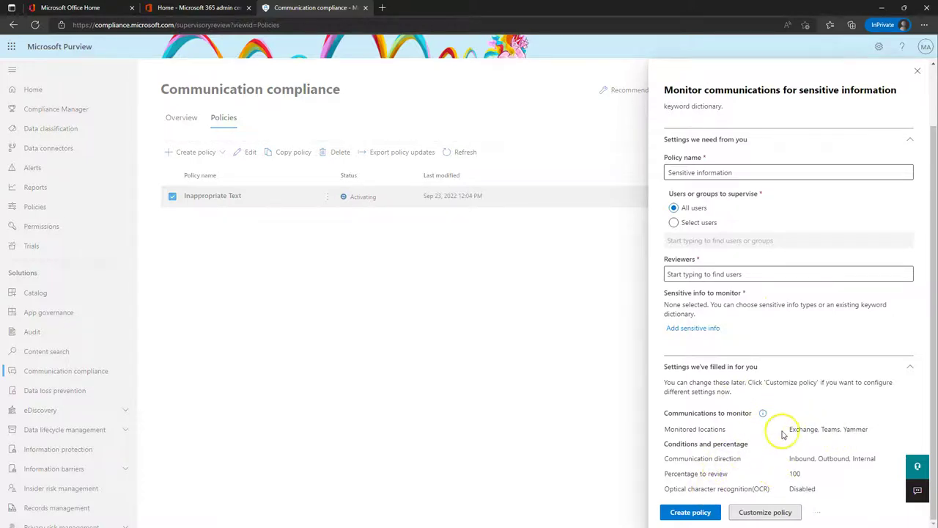
scroll(802, 394, up, 1)
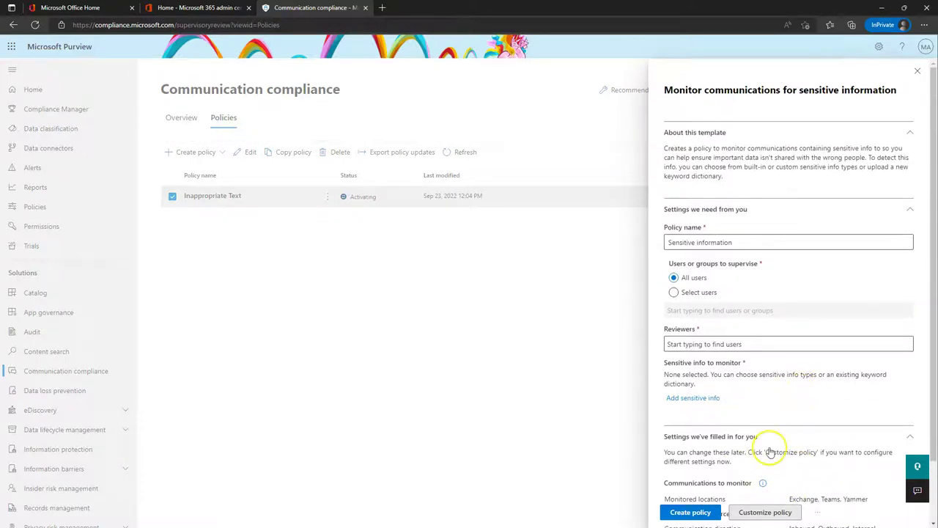
scroll(770, 447, down, 1)
Browse the sensitive info types available to the template, cancel the selection and close the template without creating a policy.
click(697, 329)
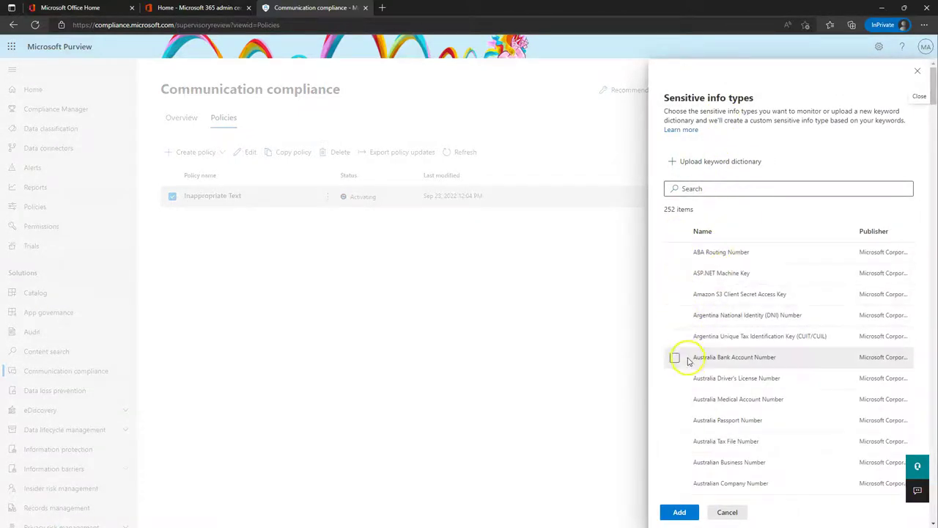
scroll(697, 371, down, 8)
scroll(697, 360, up, 8)
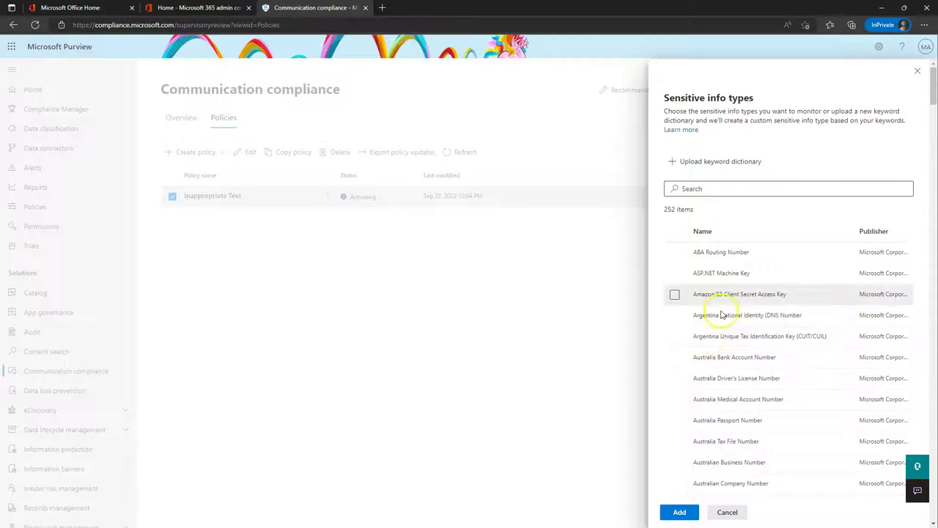
click(730, 512)
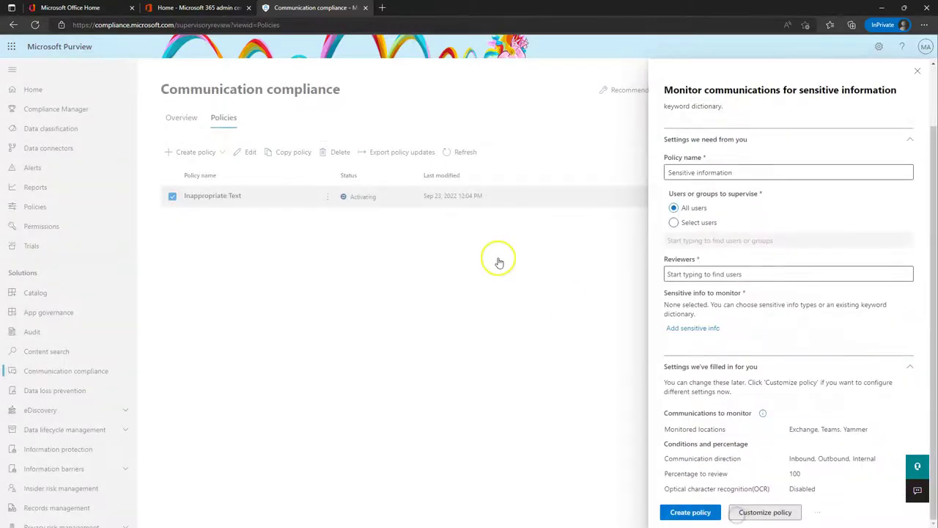
click(798, 506)
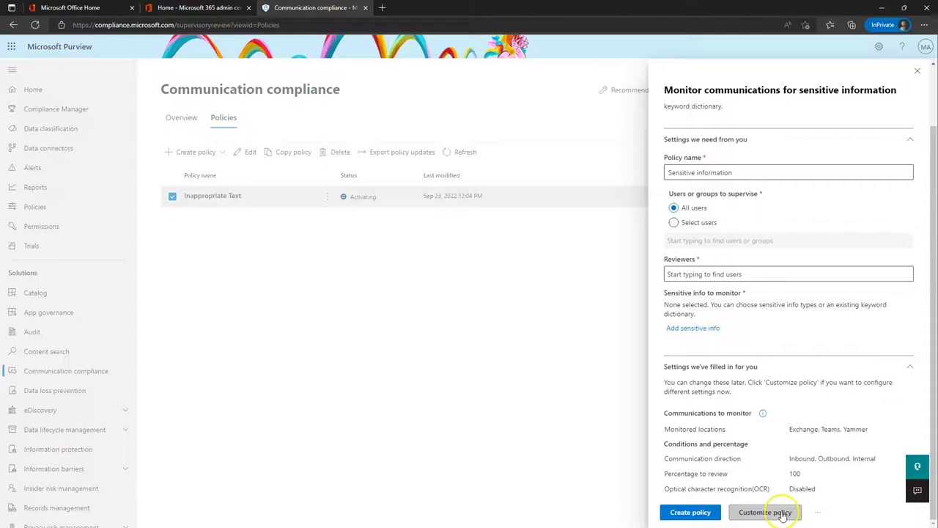
click(916, 70)
Review the Monitor for regulatory compliance template's settings and close it without creating a policy.
click(183, 152)
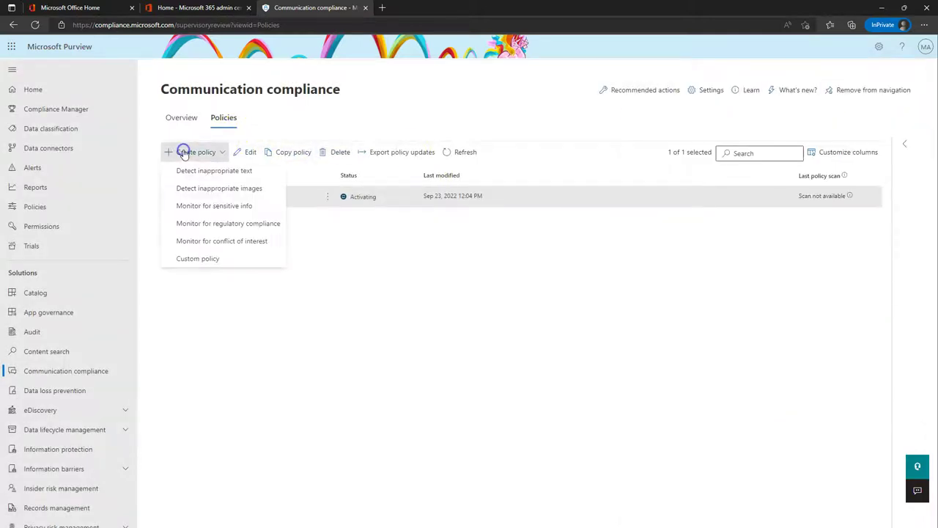
click(231, 222)
scroll(798, 328, down, 2)
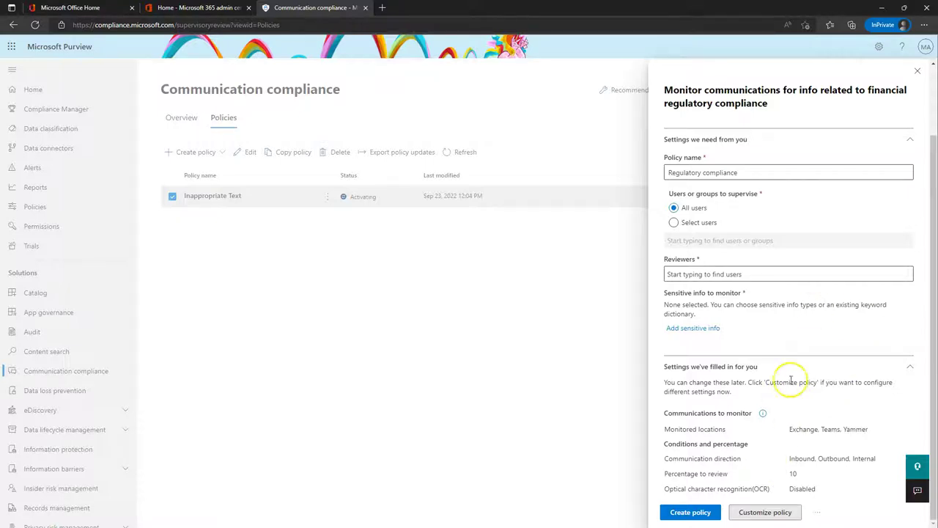
click(918, 72)
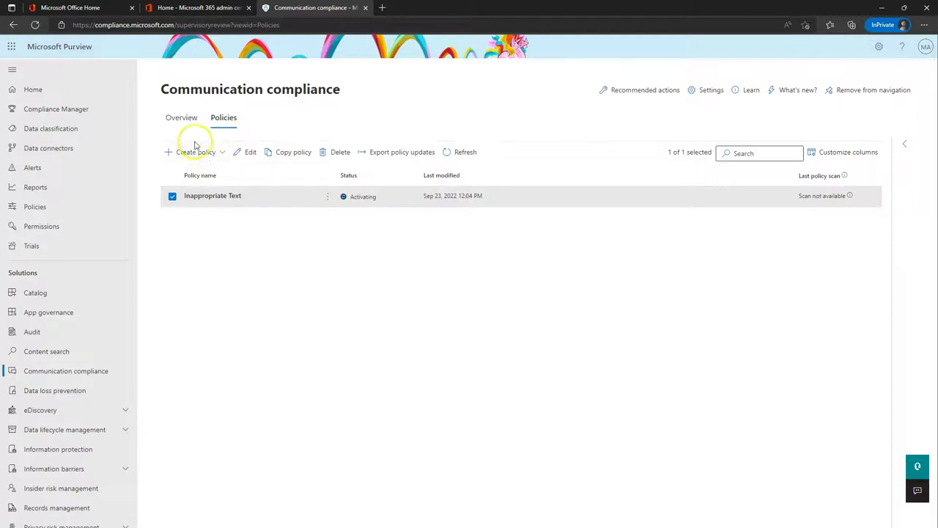
Review the Monitor for conflict of interest template, including its two supervised groups, and close it without creating a policy.
click(196, 152)
click(241, 241)
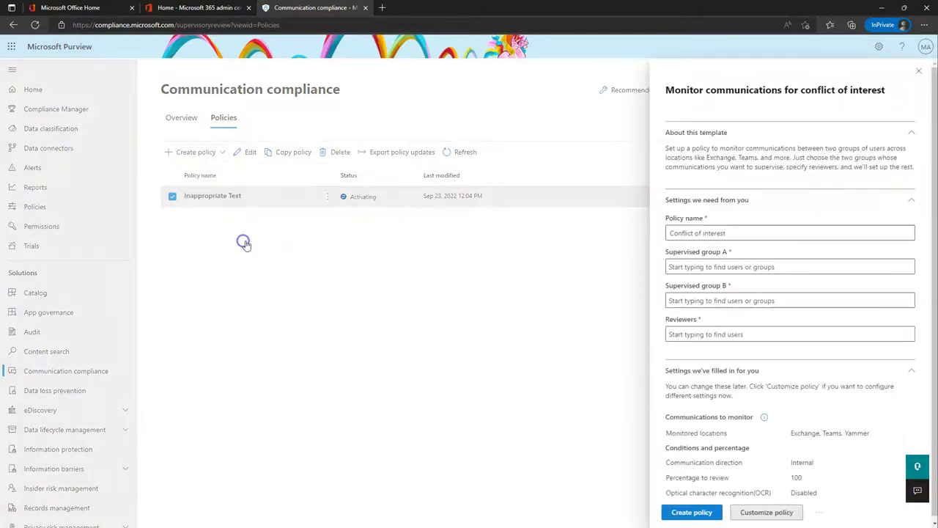
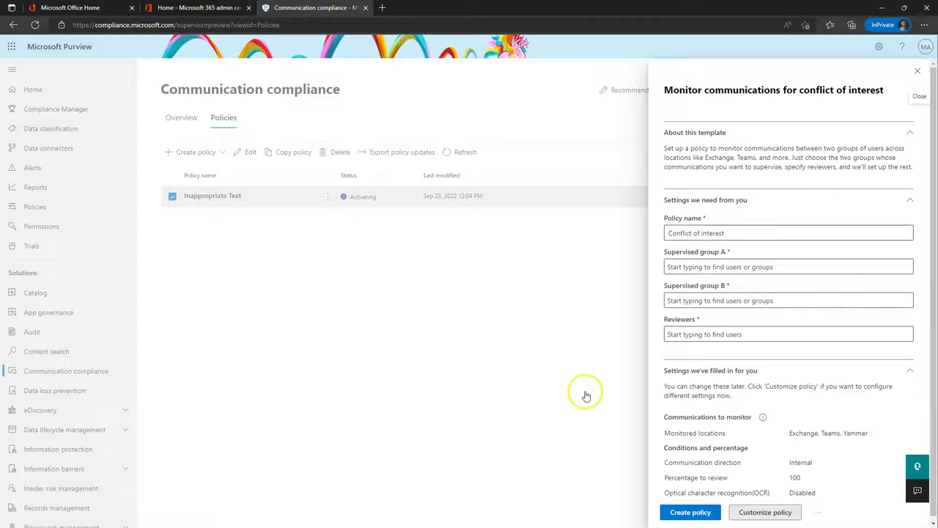
click(917, 71)
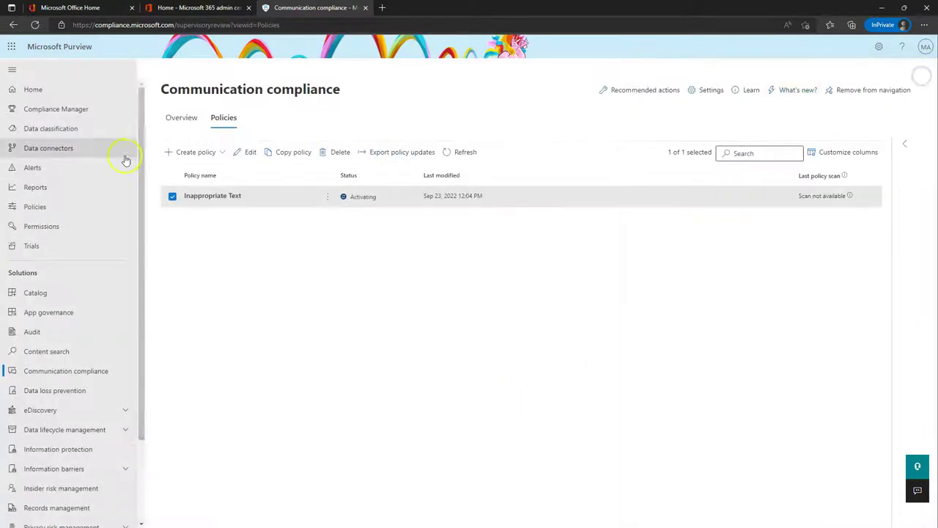
Start a custom communication compliance policy named "graph" and continue to its supervised users and reviewers.
click(189, 150)
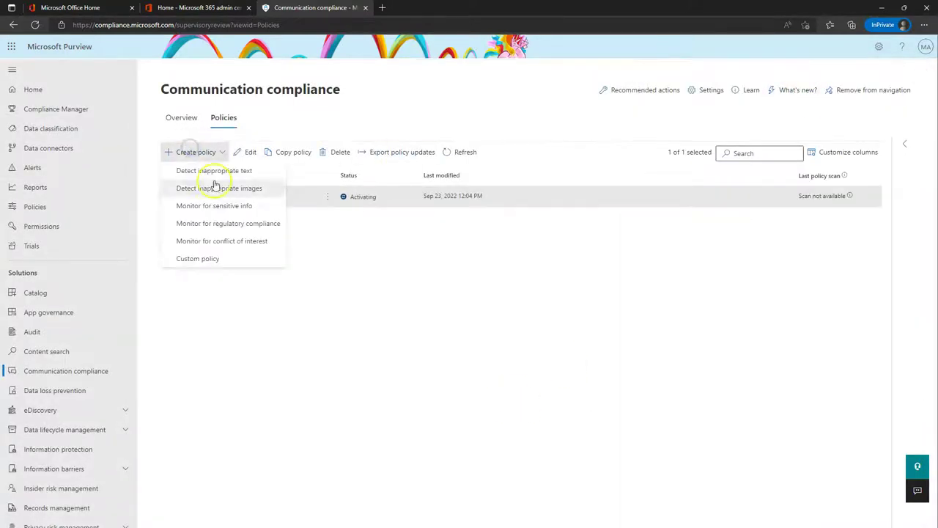
click(220, 259)
click(341, 183)
text(graph)
click(298, 512)
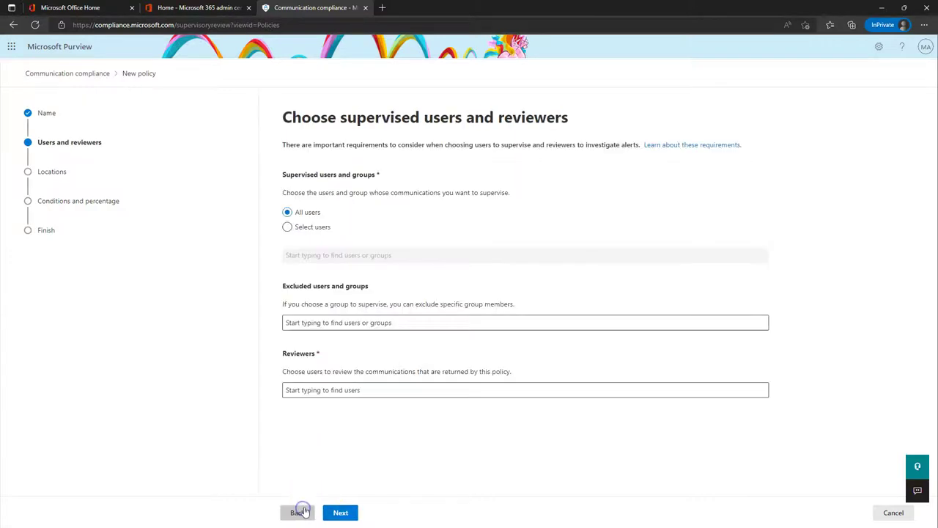
Add a user from the organization as the custom policy's reviewer and keep Exchange, Teams and Yammer as monitored locations.
click(329, 388)
text(glee)
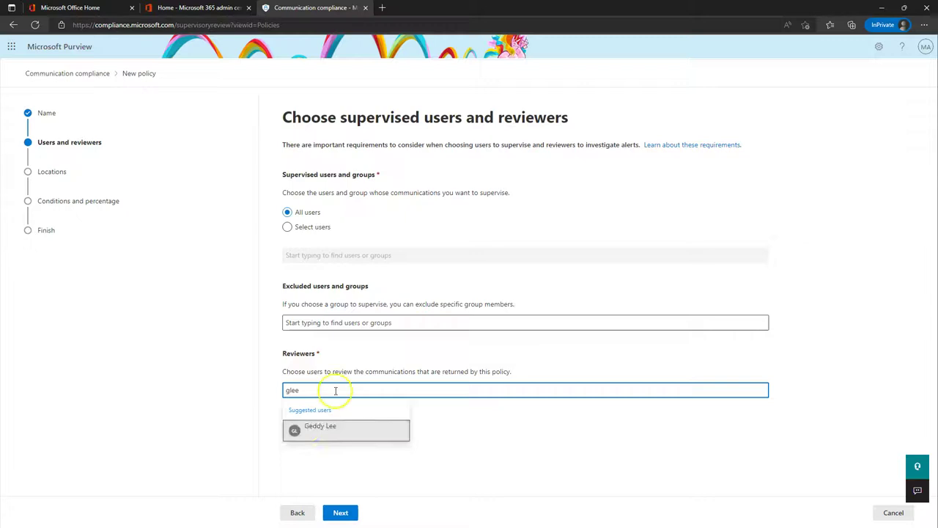
click(314, 430)
click(341, 512)
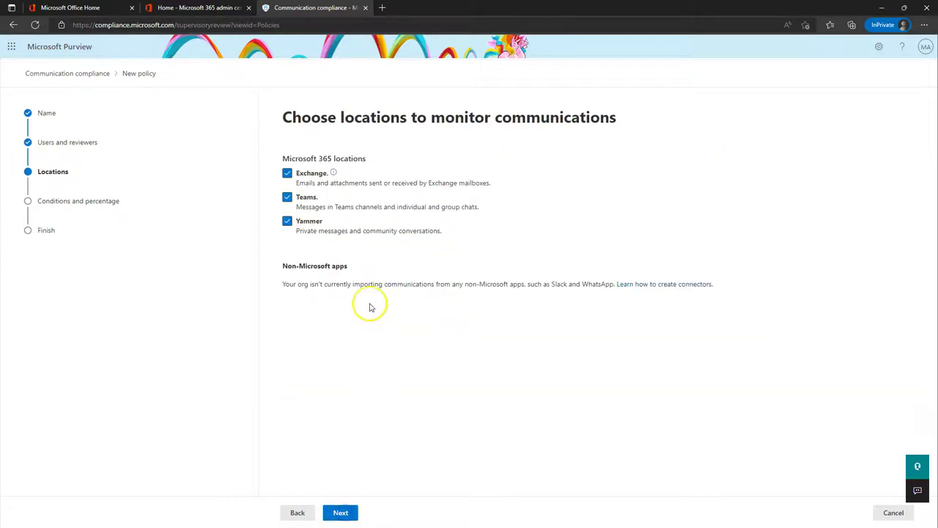
click(345, 512)
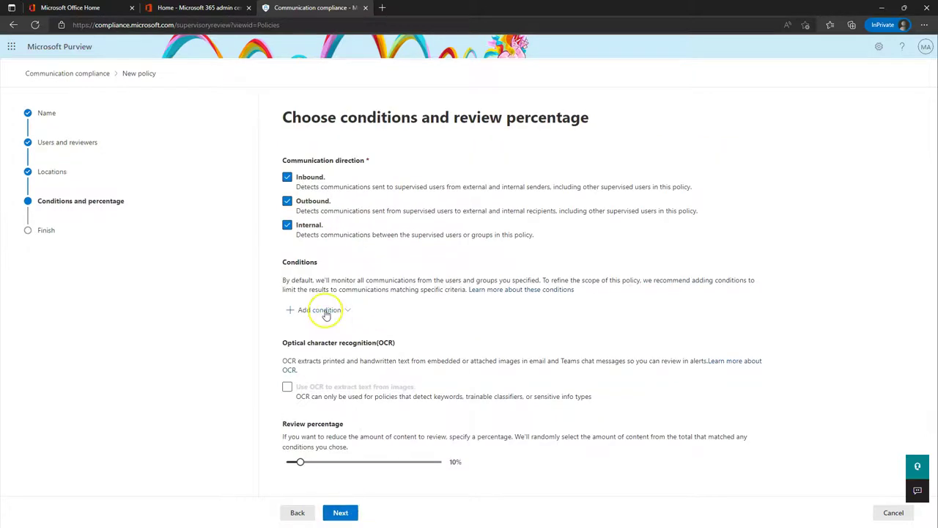
Examine the condition types and review percentage offered for the custom policy and cancel its creation.
click(321, 309)
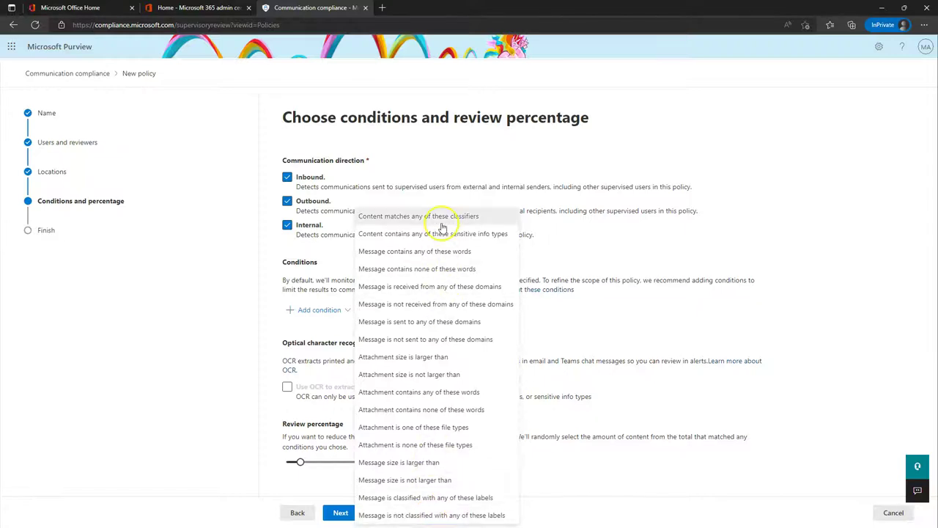
click(852, 203)
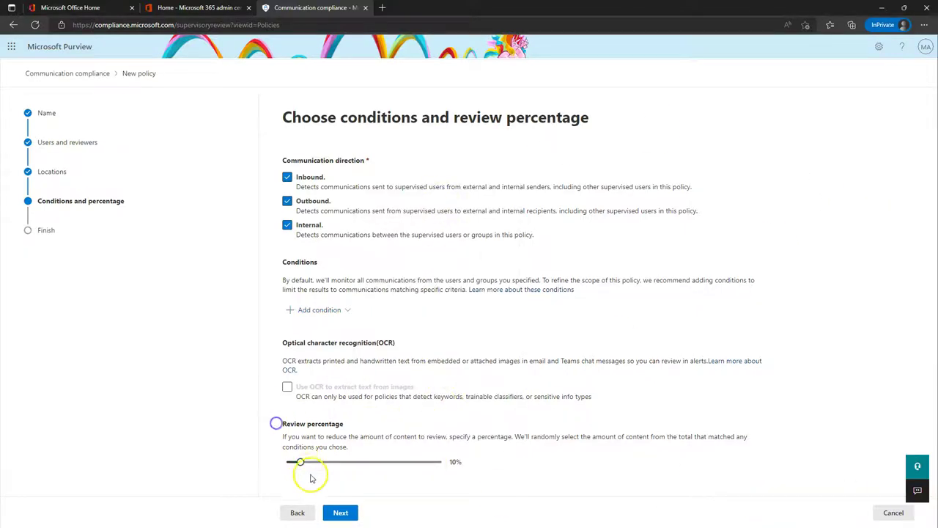
click(893, 513)
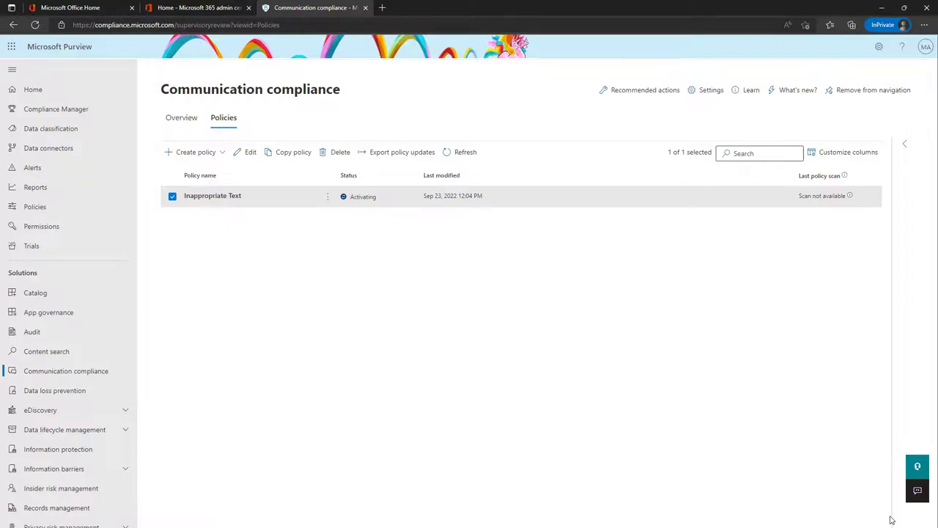
Refresh the communication compliance policy list and review the privacy settings, keeping anonymized versions of usernames.
click(461, 151)
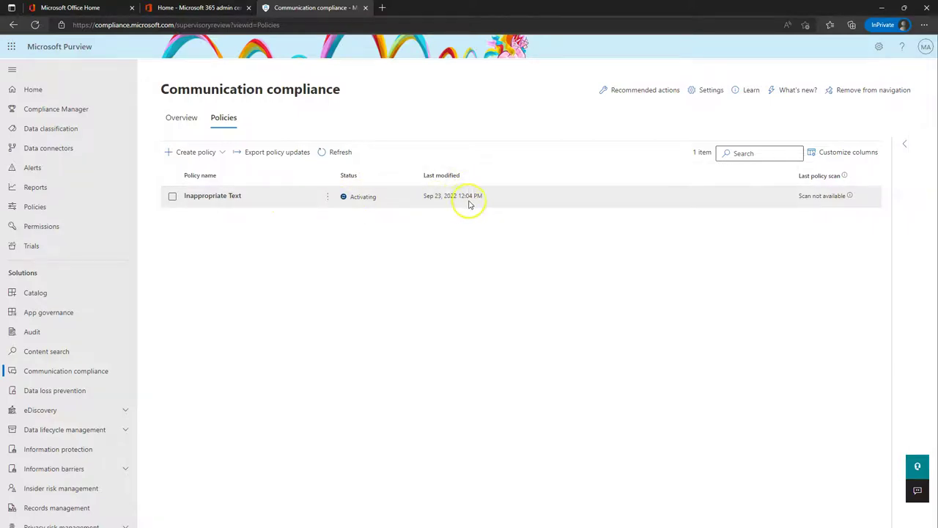
click(704, 91)
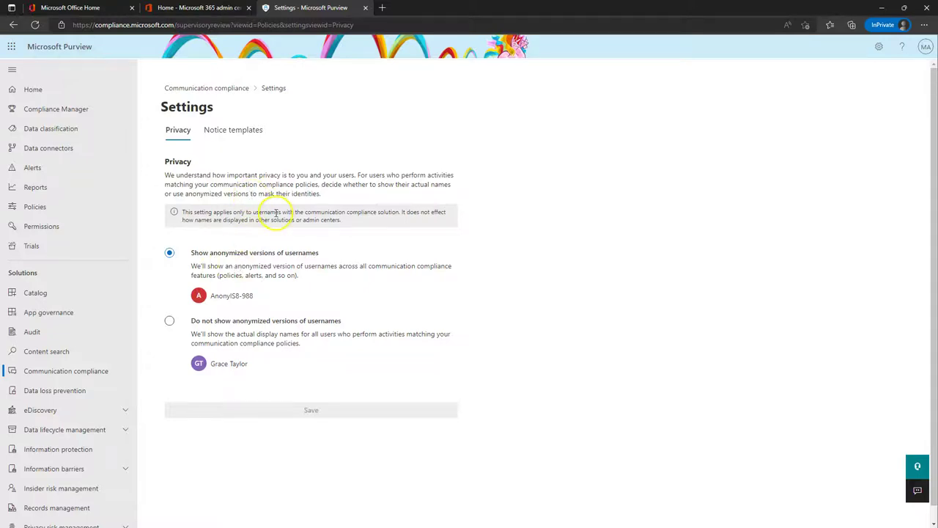
click(250, 339)
click(239, 265)
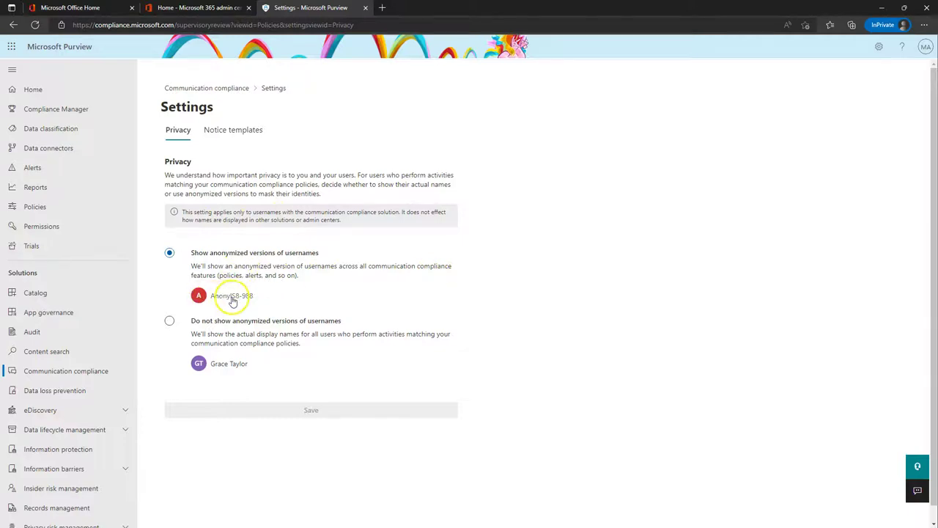
Review the notice templates settings and the form for creating a notice template, closing it without creating one.
click(241, 132)
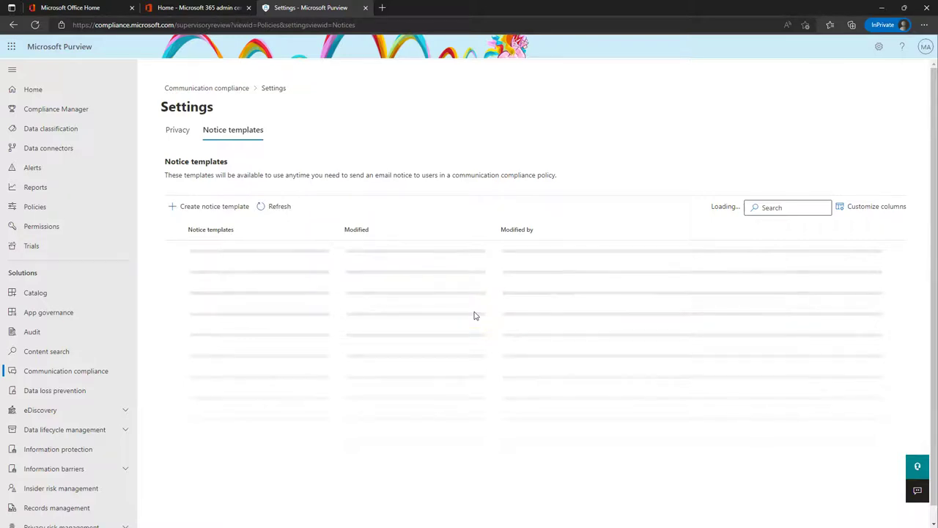
click(195, 209)
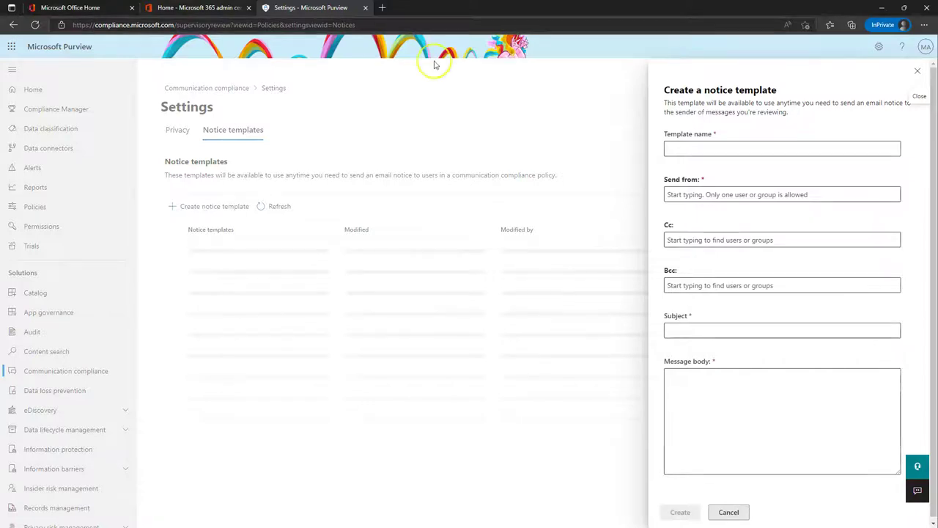
click(916, 70)
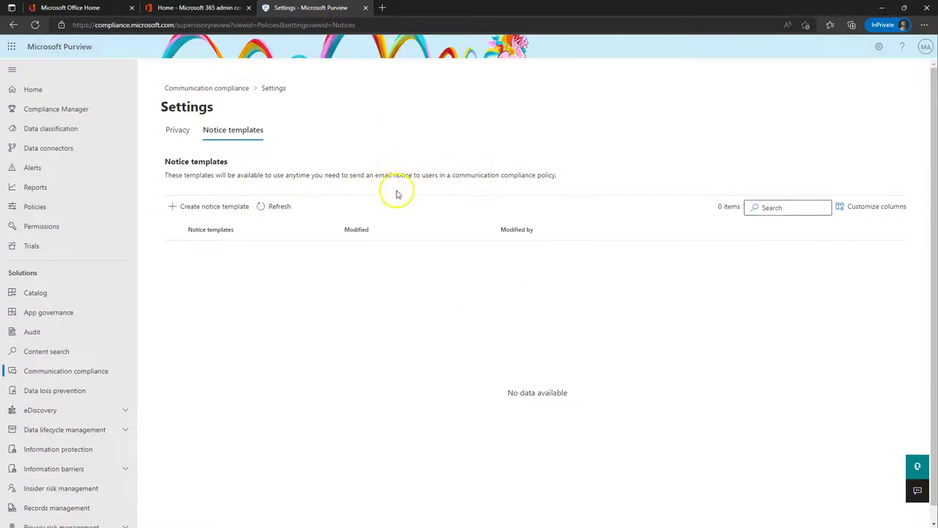
Return to the Communication compliance overview and examine the top actions and the insights about sensitive info in messages.
click(209, 88)
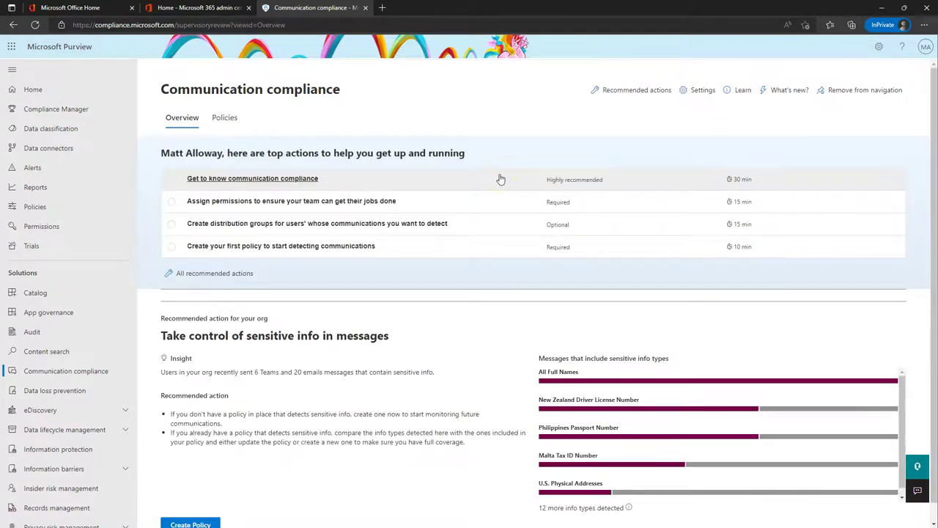
click(520, 125)
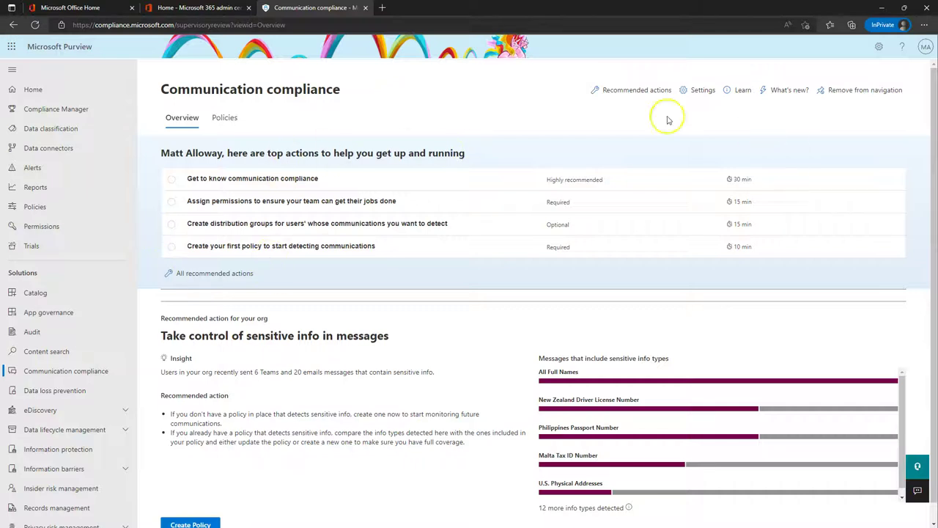
scroll(346, 212, down, 1)
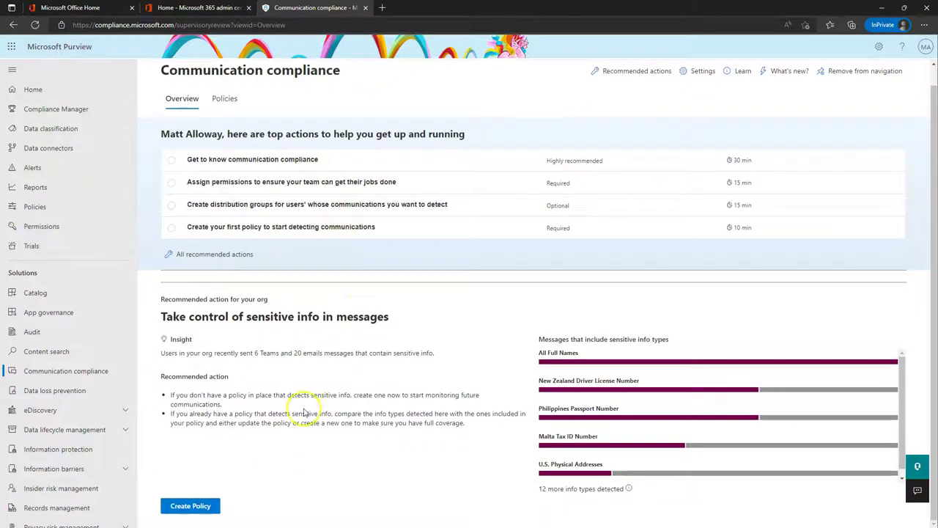
scroll(242, 271, up, 1)
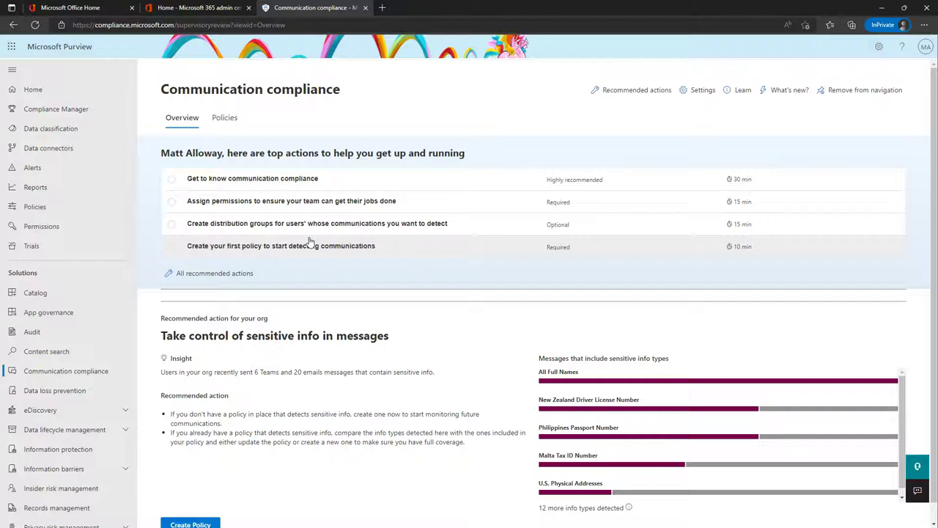
Look through the Segments, Policies and Policy application pages of Information barriers, dismissing any error.
scroll(74, 401, down, 1)
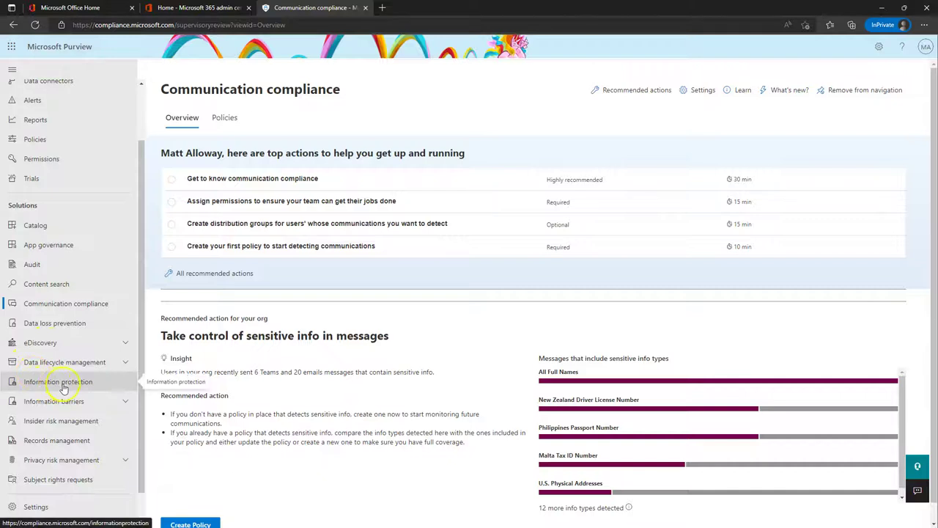
click(47, 403)
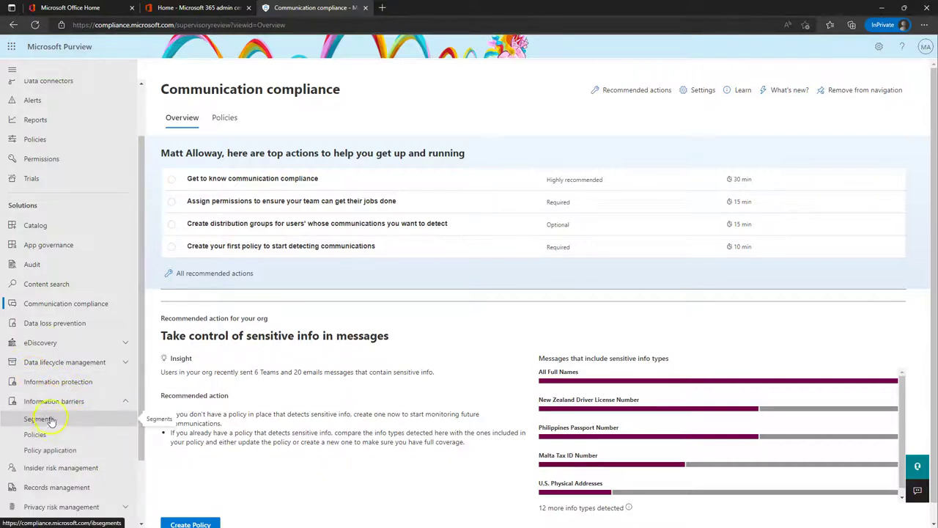
click(50, 420)
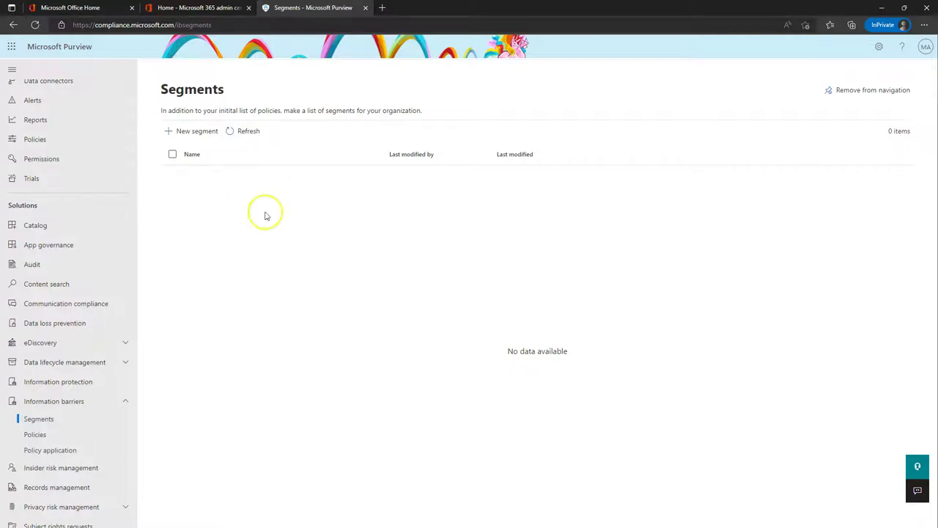
click(75, 433)
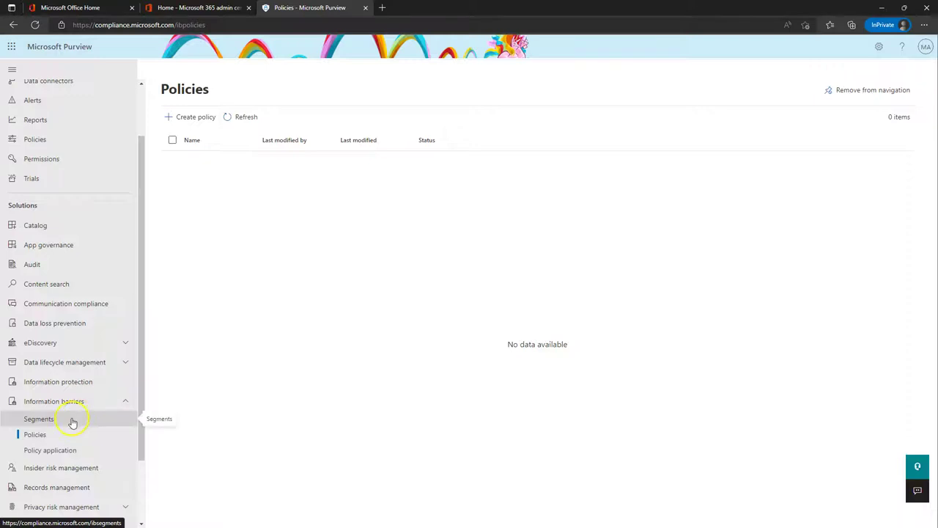
click(57, 450)
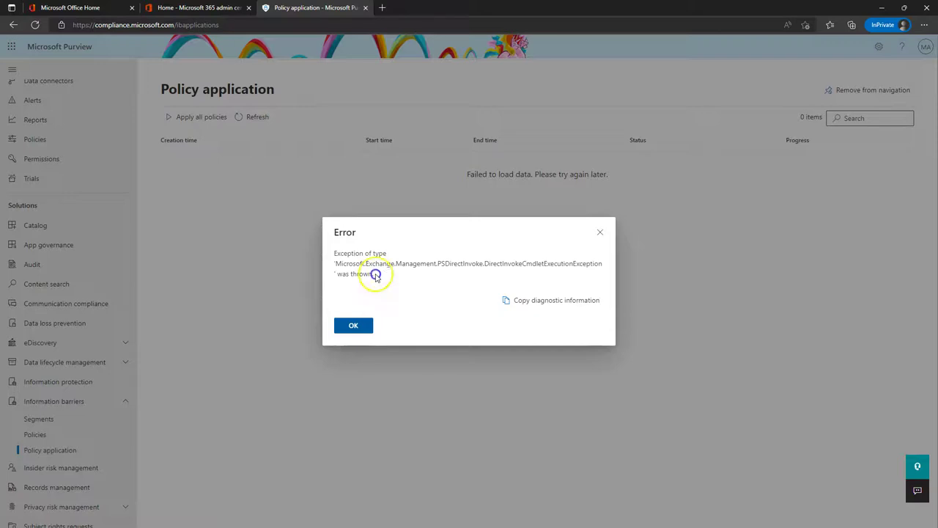
click(355, 325)
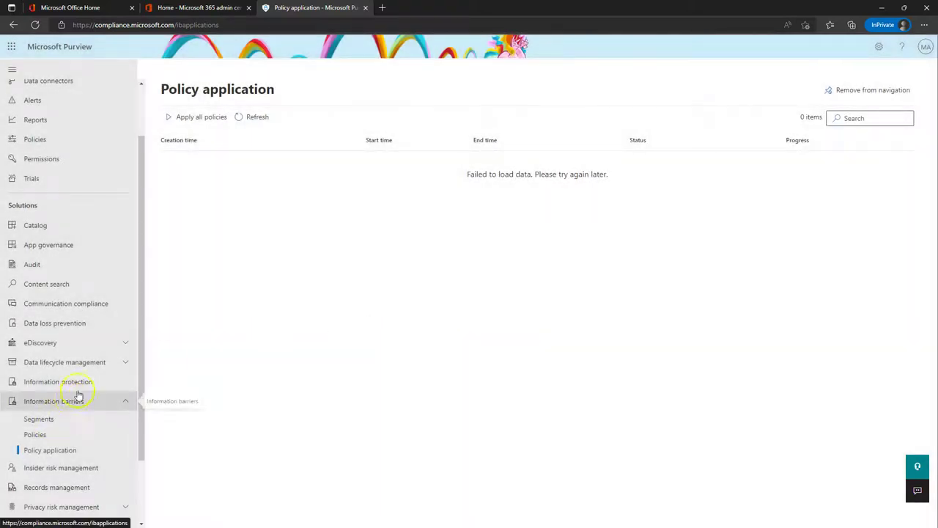
click(79, 405)
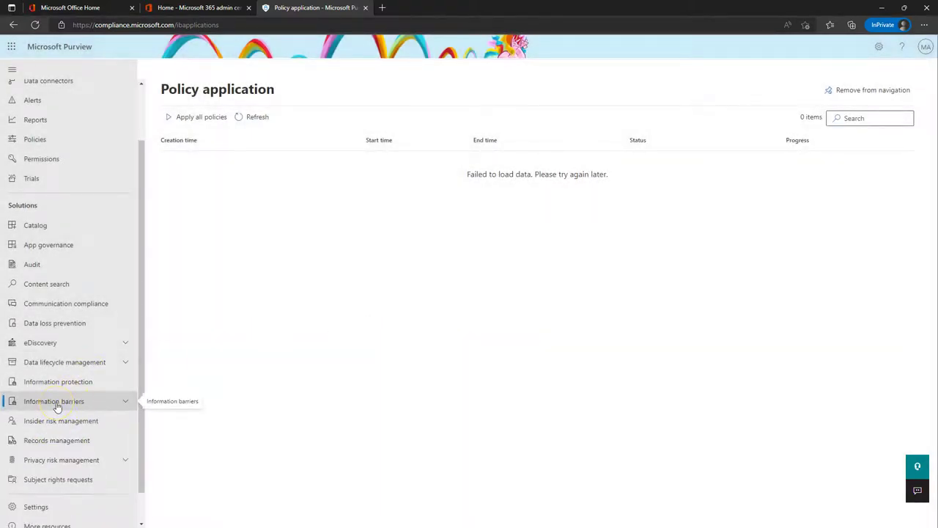
Review the Insider risk management overview with its top actions, including its list of policies.
click(53, 424)
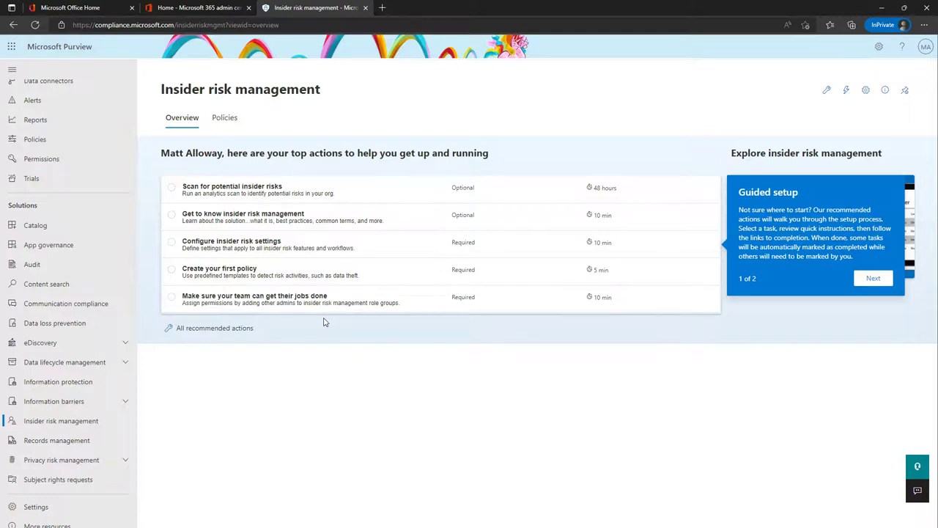
click(256, 188)
click(224, 118)
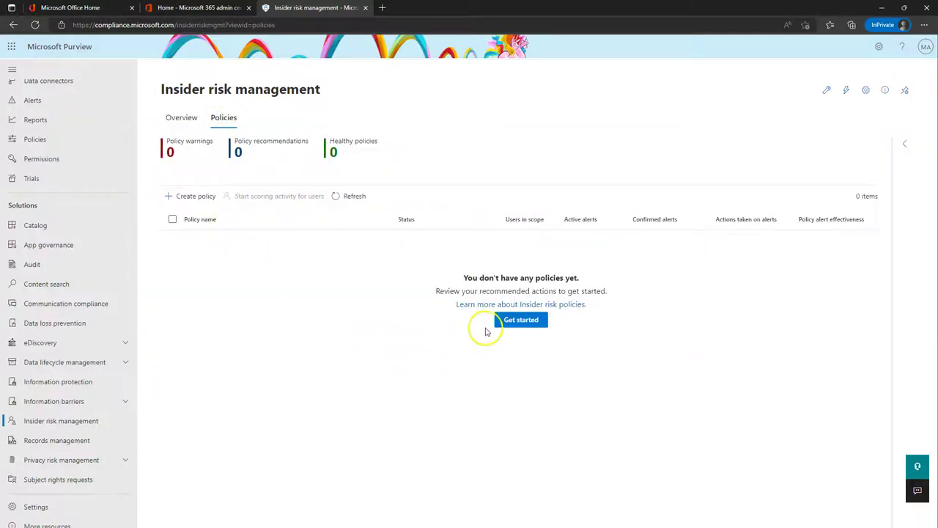
Start an insider risk policy from the Data theft by departing users template and name it "tyfgh".
click(193, 196)
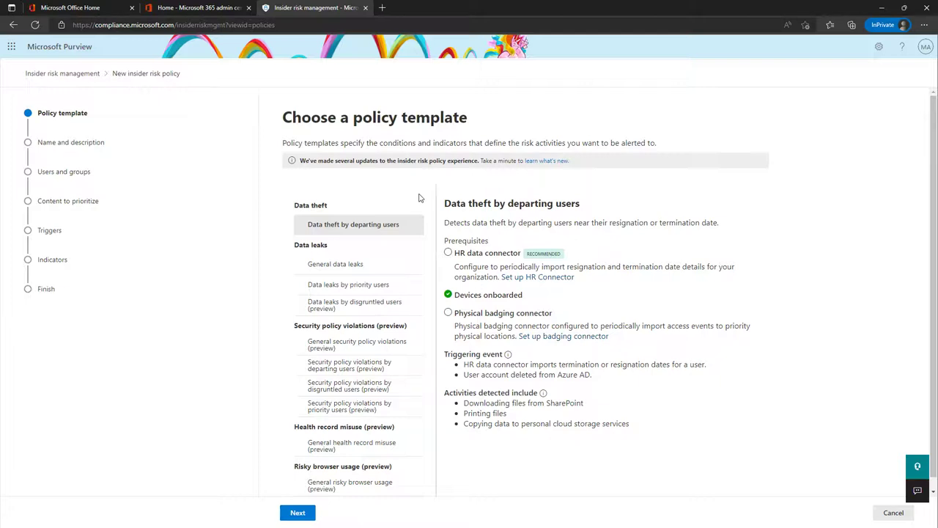
scroll(372, 407, down, 1)
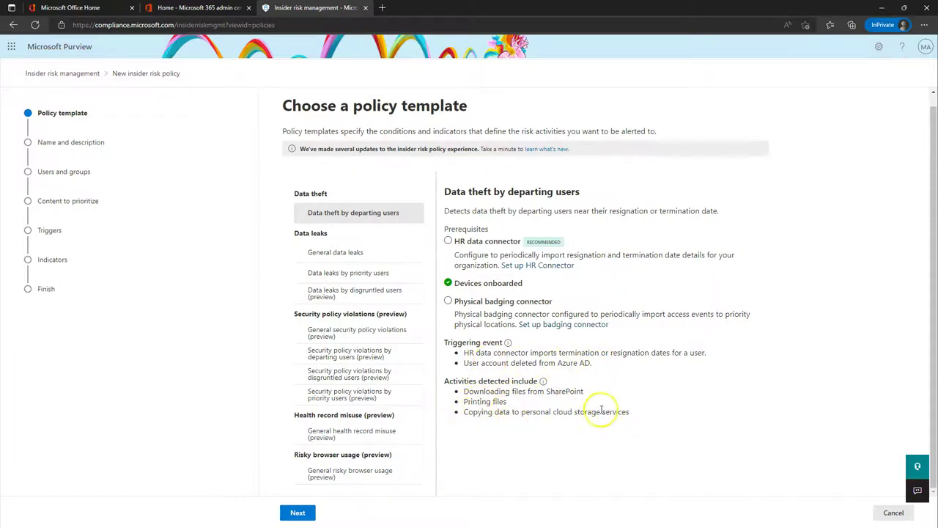
click(300, 511)
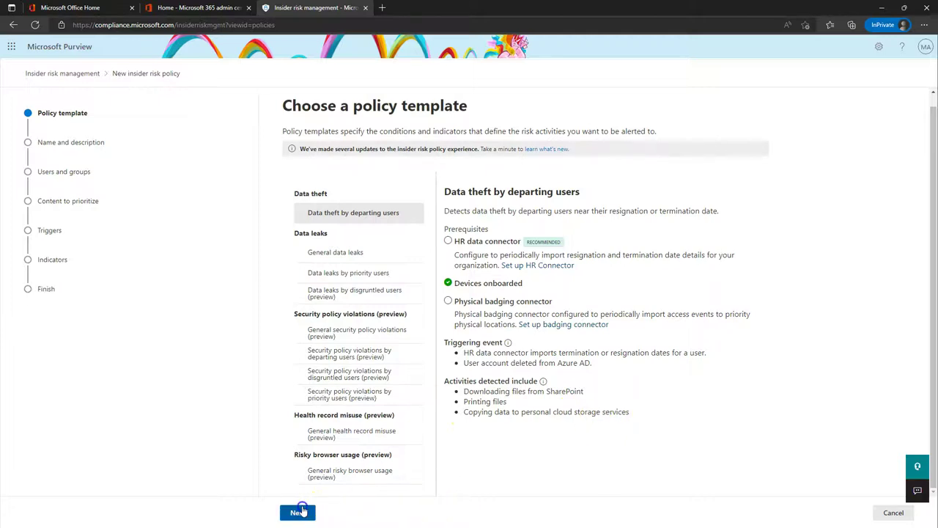
click(378, 163)
text(tyfgh)
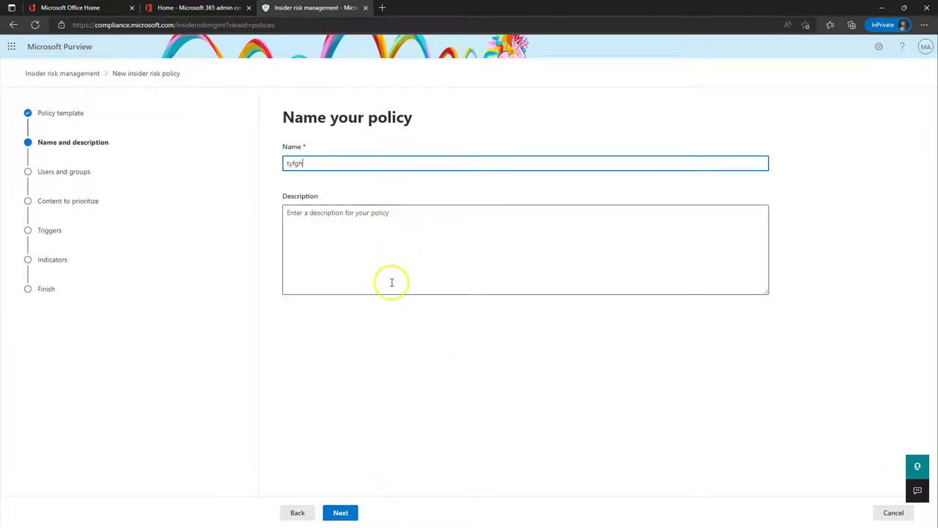
click(340, 512)
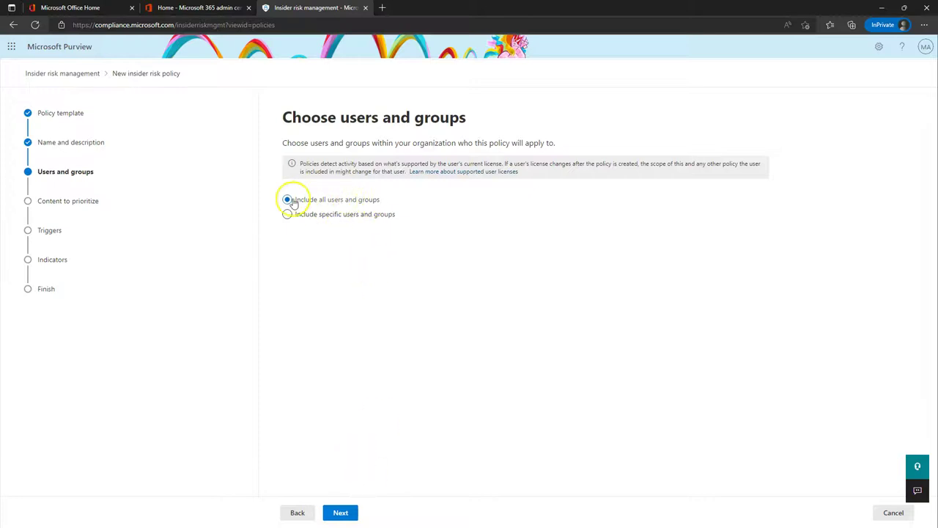
Include all users and groups, choose to specify priority content, and leave the SharePoint sites to prioritize empty.
click(351, 515)
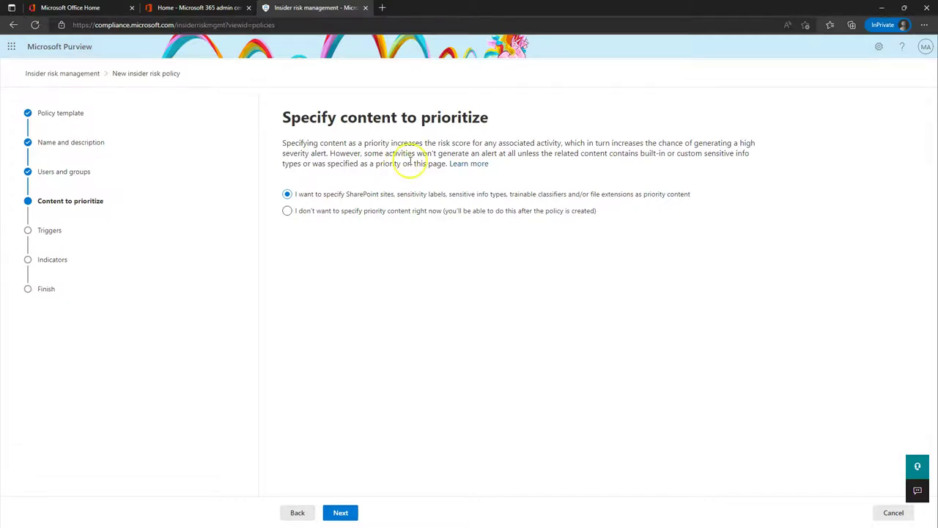
click(342, 512)
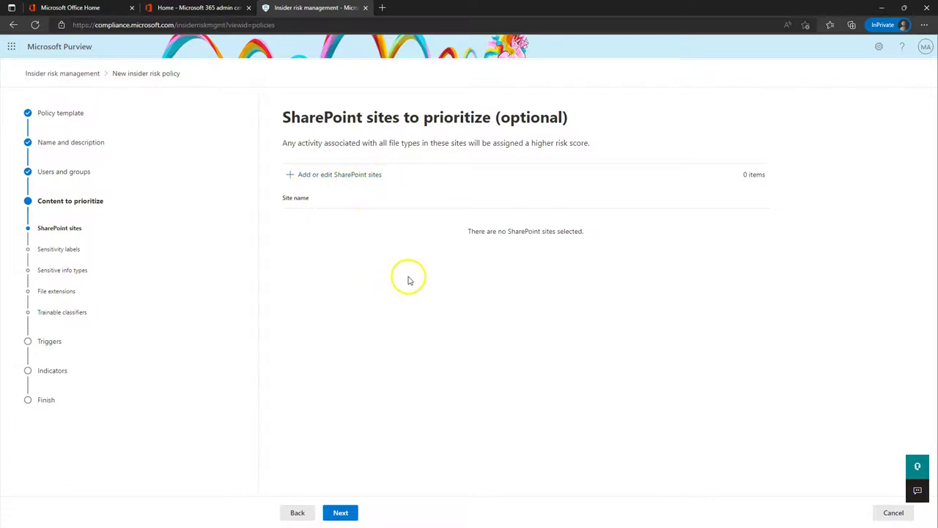
click(350, 512)
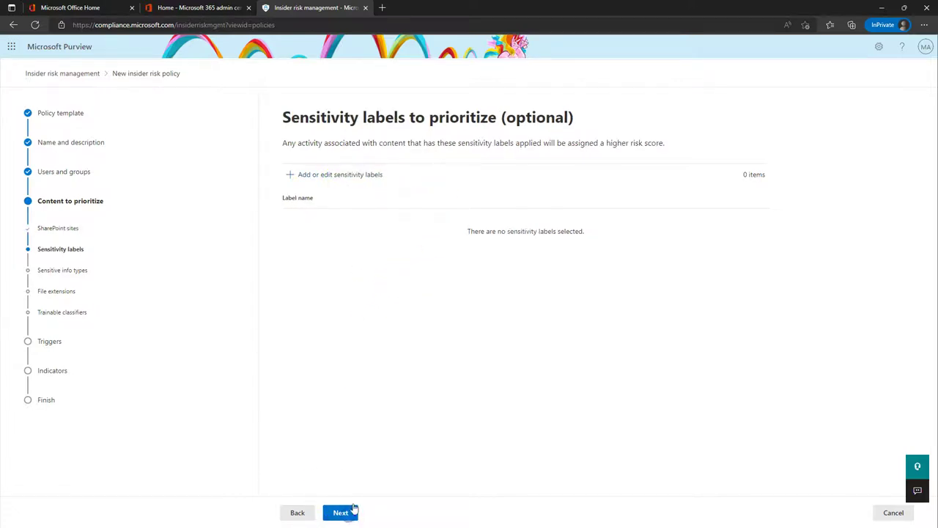
Prioritize the sensitivity labels Top Secret, Highly Confidential\Specified People and Highly Confidential\All Employees in the insider risk policy.
click(344, 175)
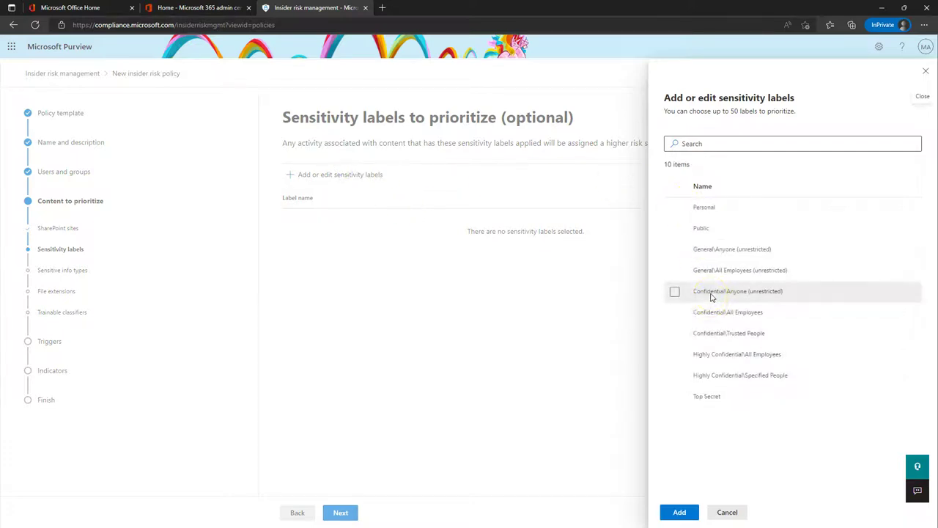
click(675, 395)
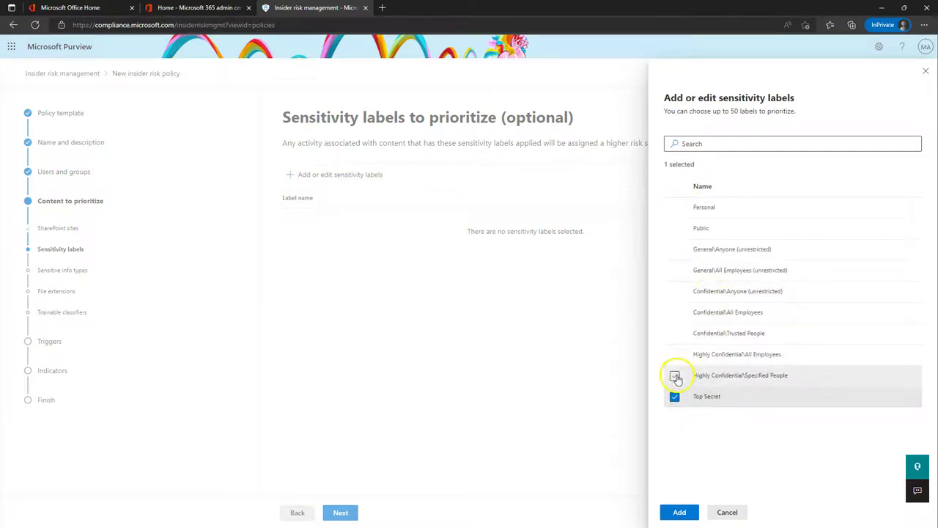
click(675, 375)
click(675, 354)
click(681, 512)
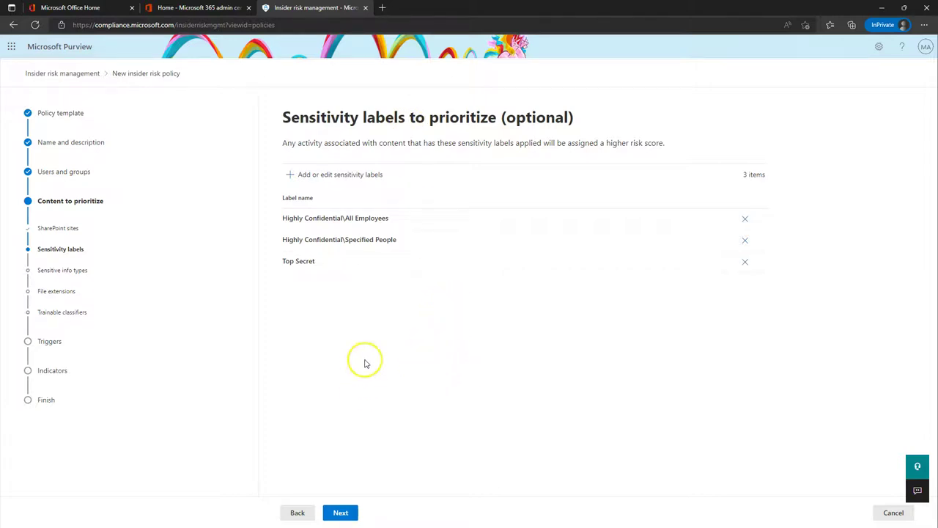
click(338, 512)
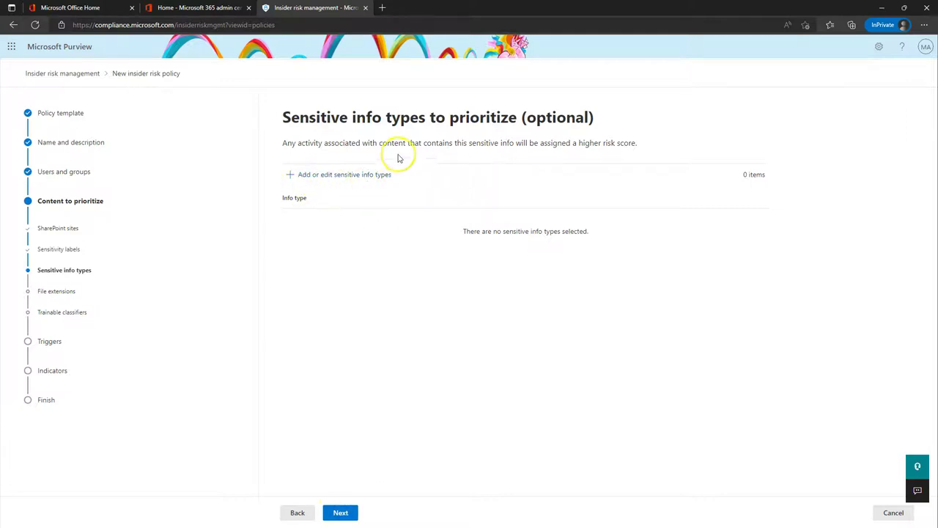
Skip the sensitive info types, file extensions and trainable classifiers, and keep User account deleted from Azure AD as the policy's trigger.
click(341, 512)
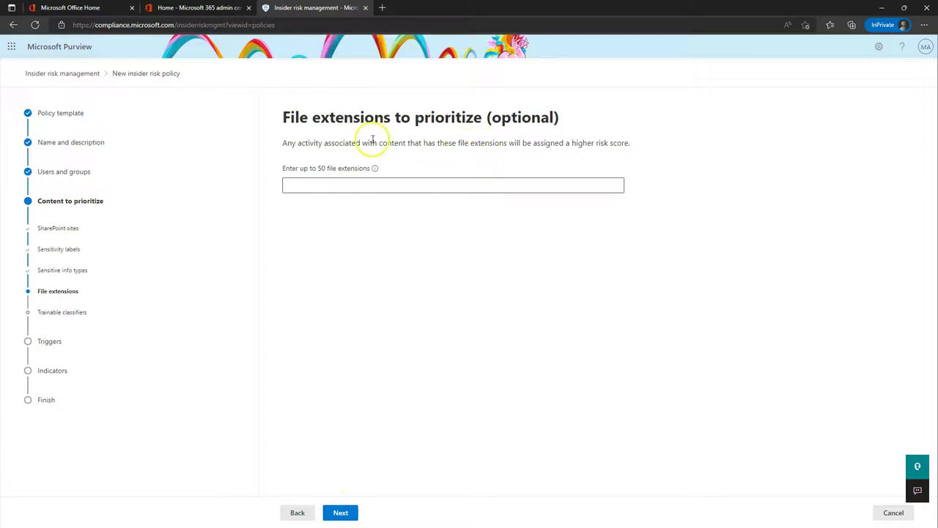
click(343, 511)
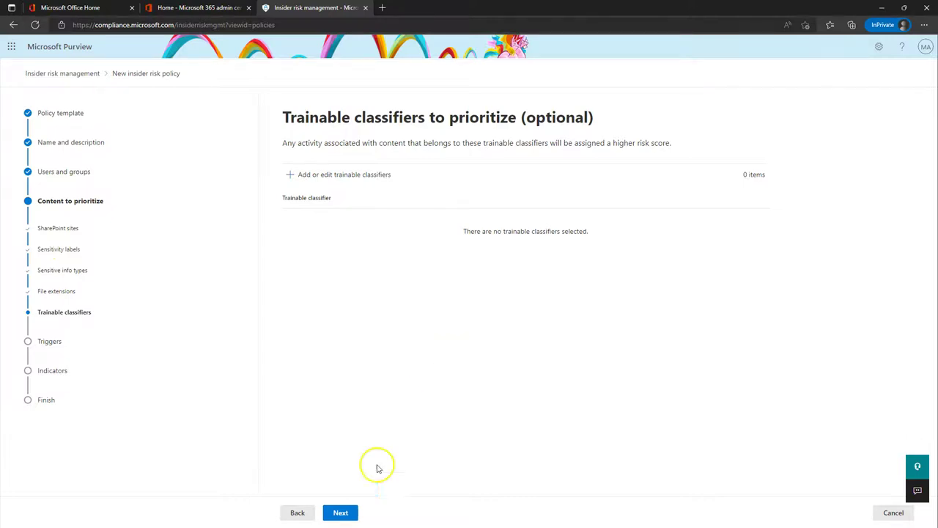
click(341, 511)
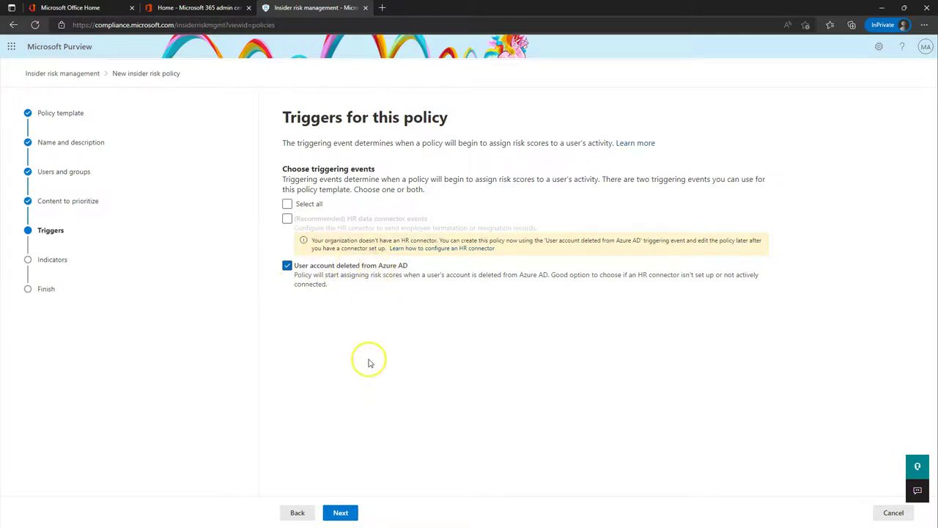
click(341, 511)
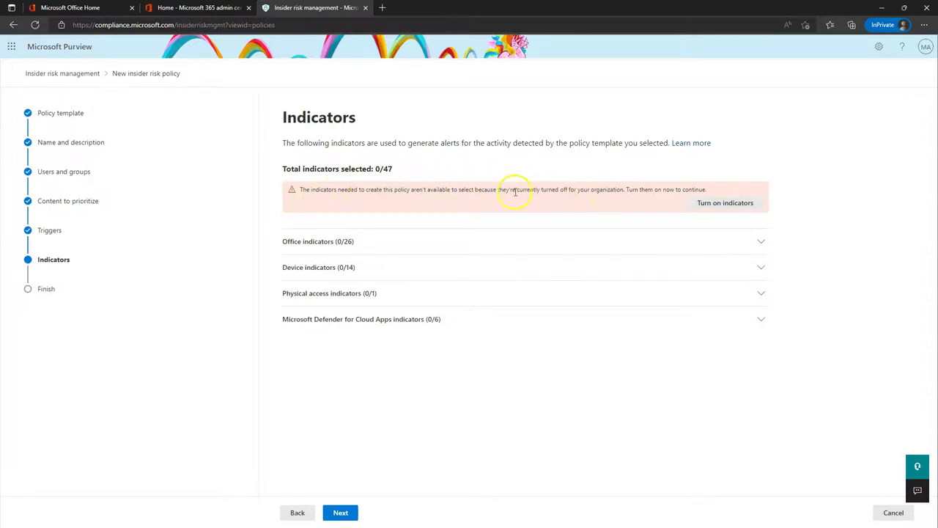
Turn on all insider risk indicators for the organization and review the Office indicators included in the policy.
click(722, 205)
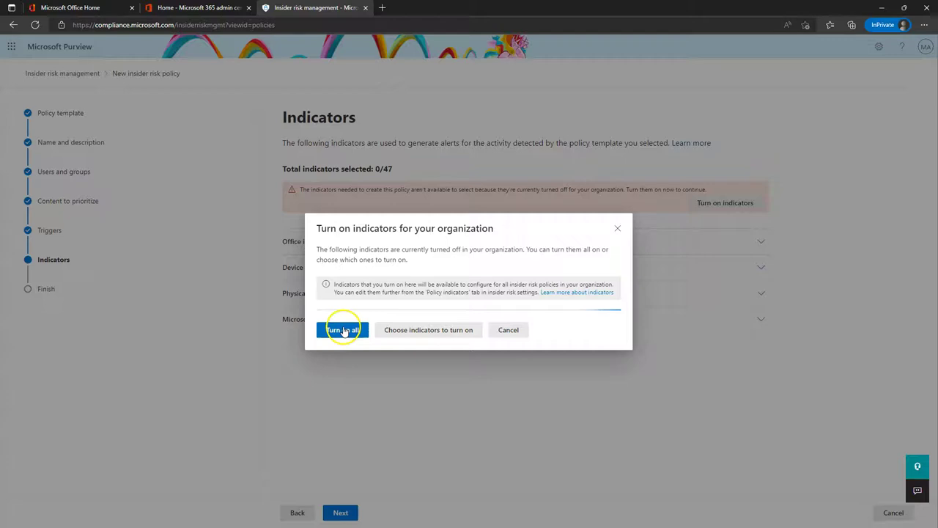
click(340, 448)
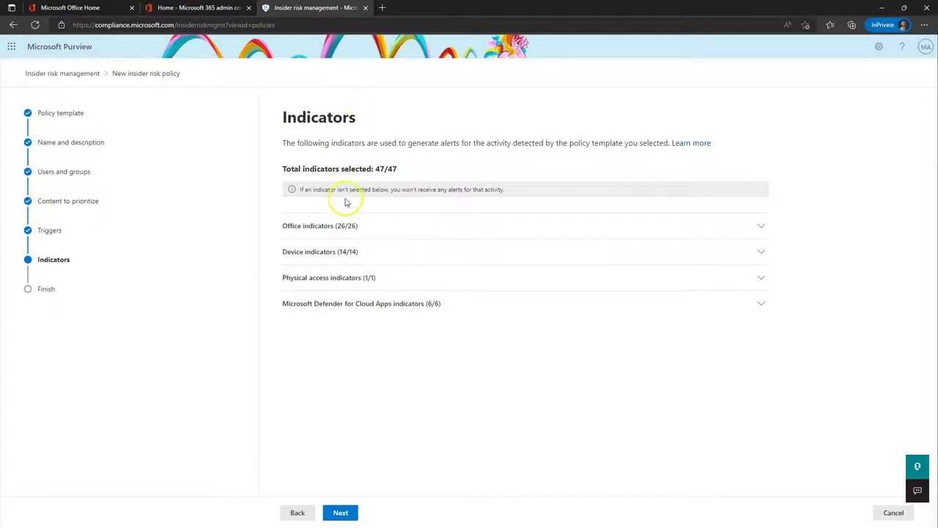
click(761, 226)
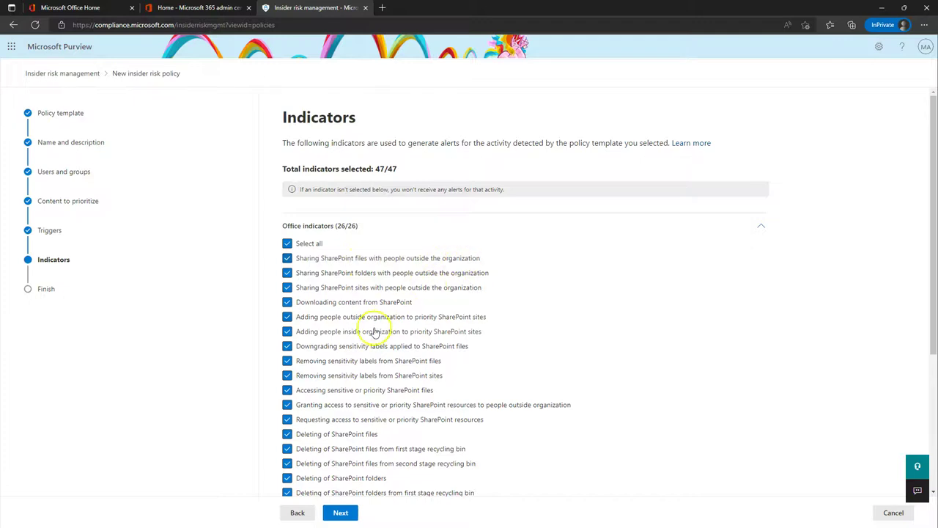
scroll(373, 330, down, 1)
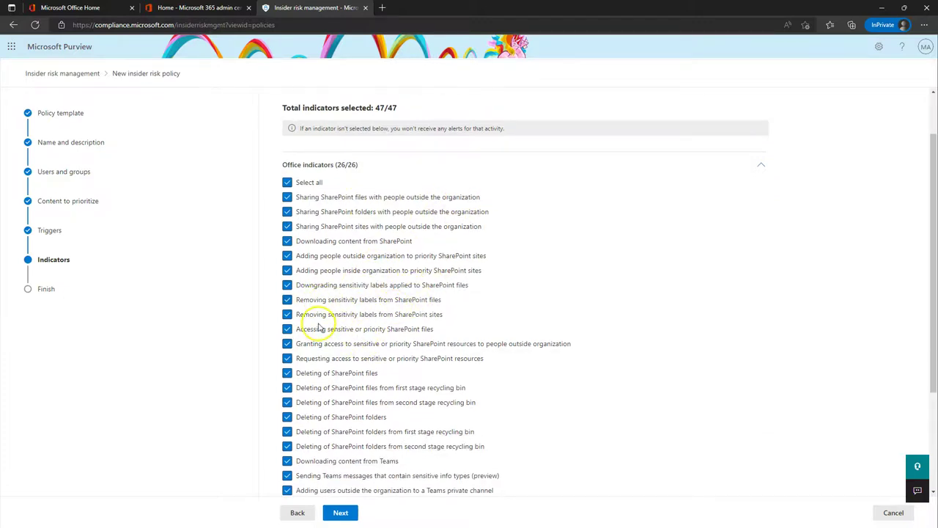
scroll(344, 315, down, 3)
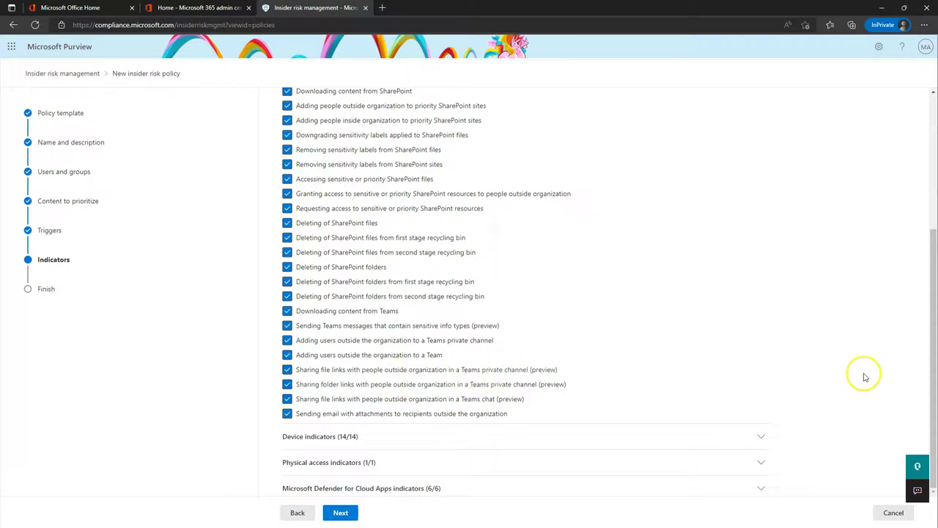
scroll(857, 377, up, 3)
click(763, 229)
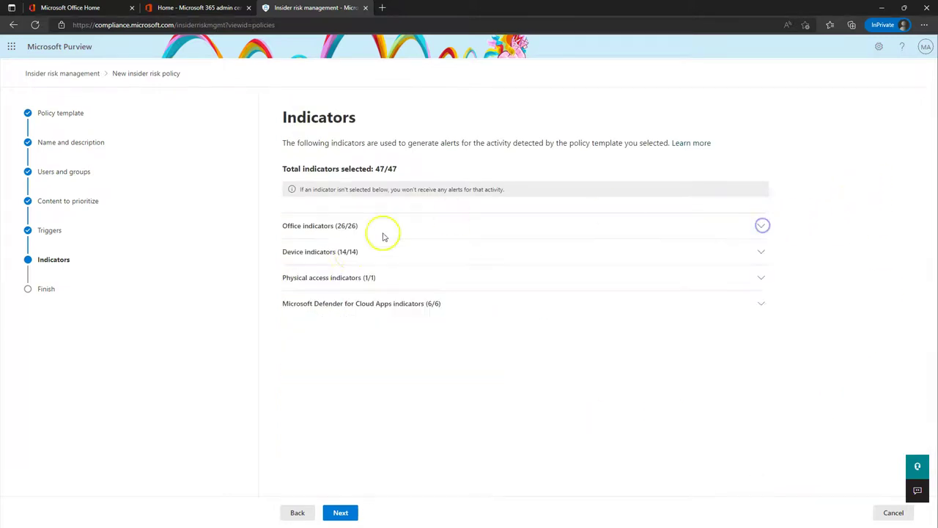
Review the policy's Device, Physical access and Microsoft Defender for Cloud Apps indicators.
click(763, 252)
scroll(326, 264, down, 1)
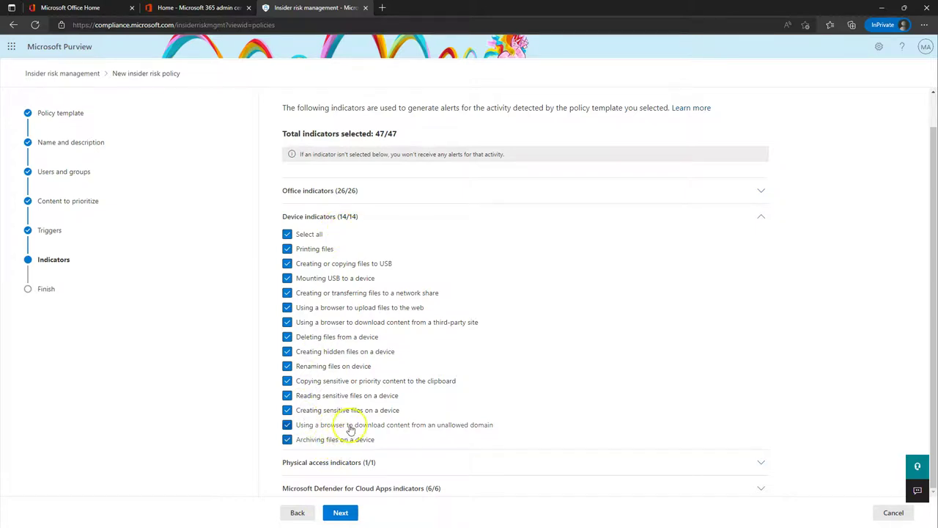
click(764, 216)
click(761, 278)
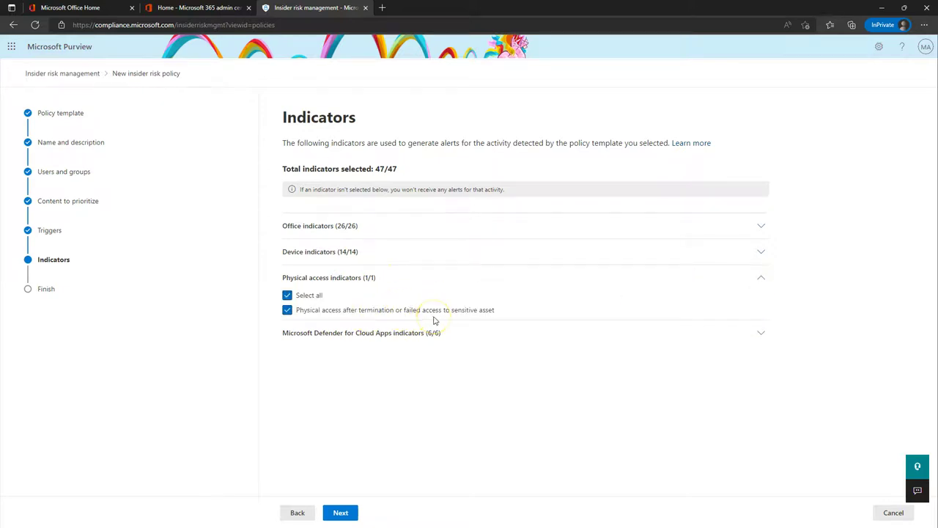
click(760, 276)
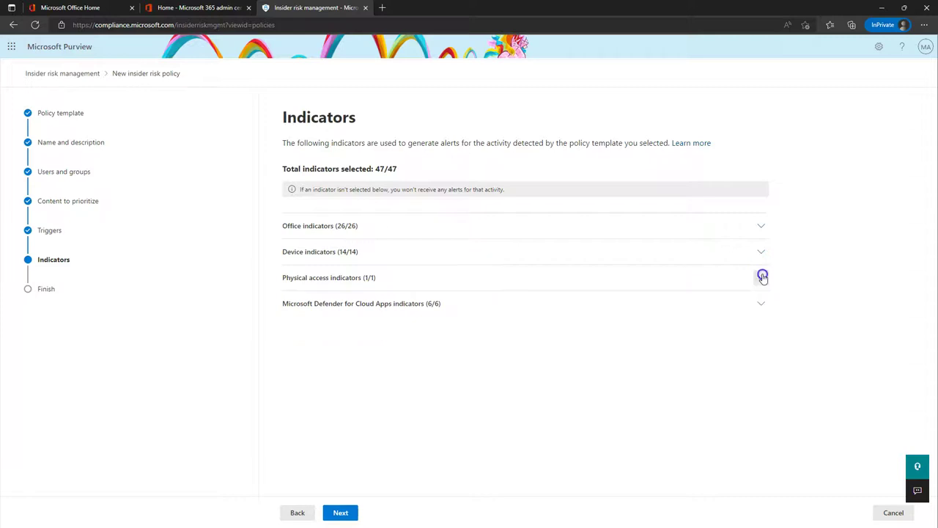
click(762, 303)
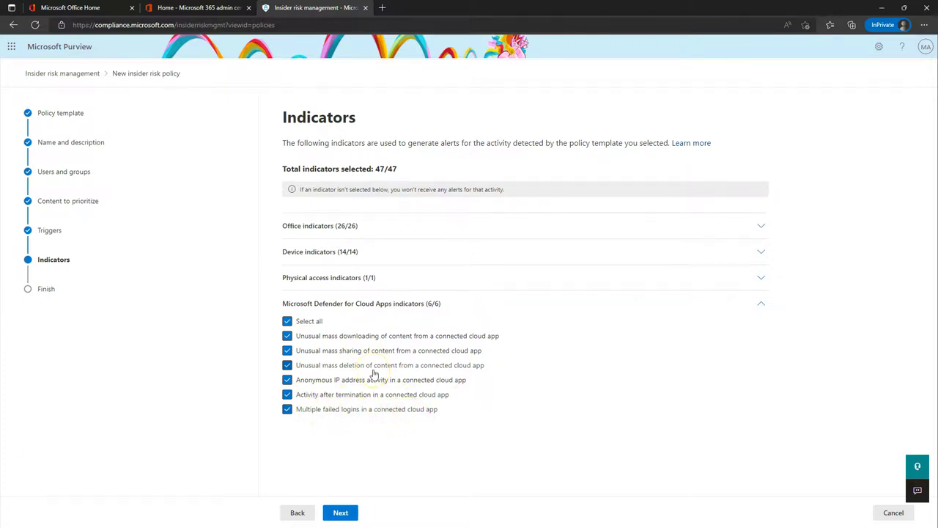
Accept the selected indicators and keep all sequence detection, cumulative exfiltration detection and risk score booster options selected.
click(351, 513)
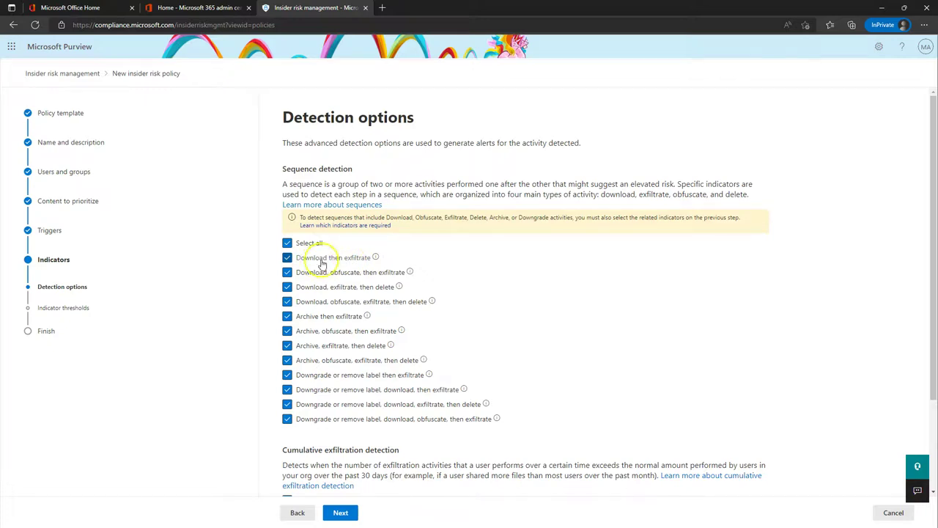
mouse_move(375, 258)
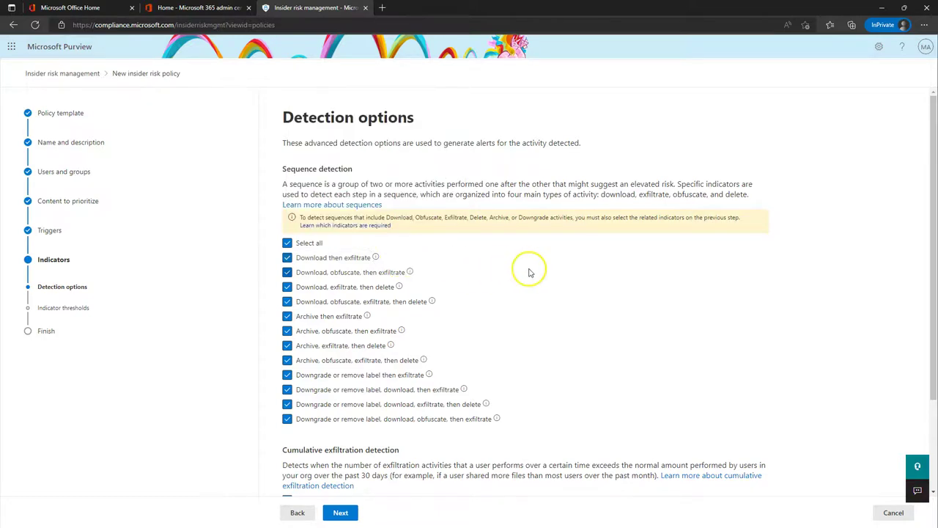
scroll(331, 313, down, 2)
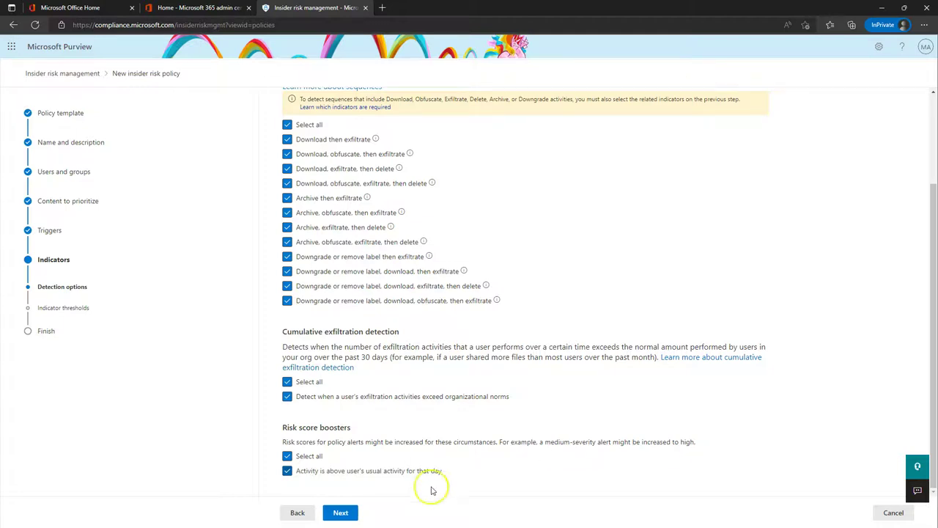
click(339, 512)
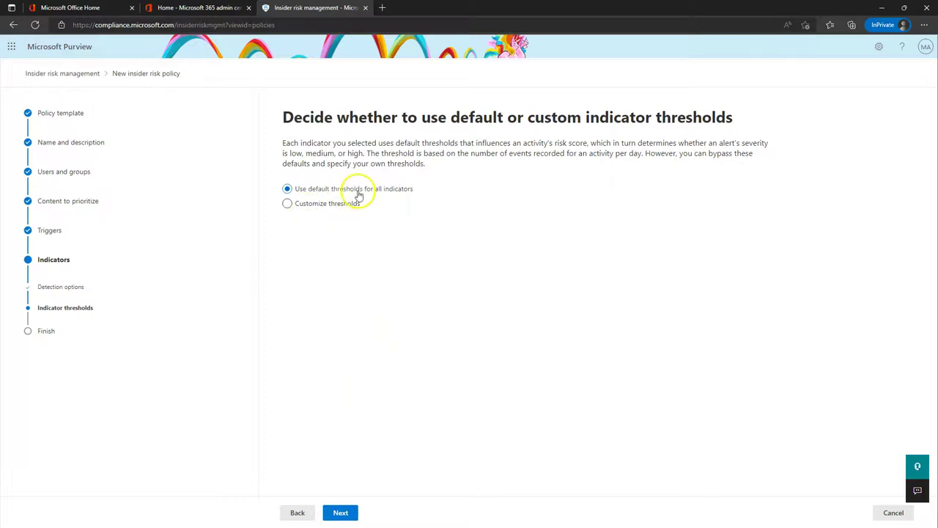
Choose to customize the indicator thresholds, examine the daily event limits per alert severity, and proceed to the policy's final settings review.
click(341, 205)
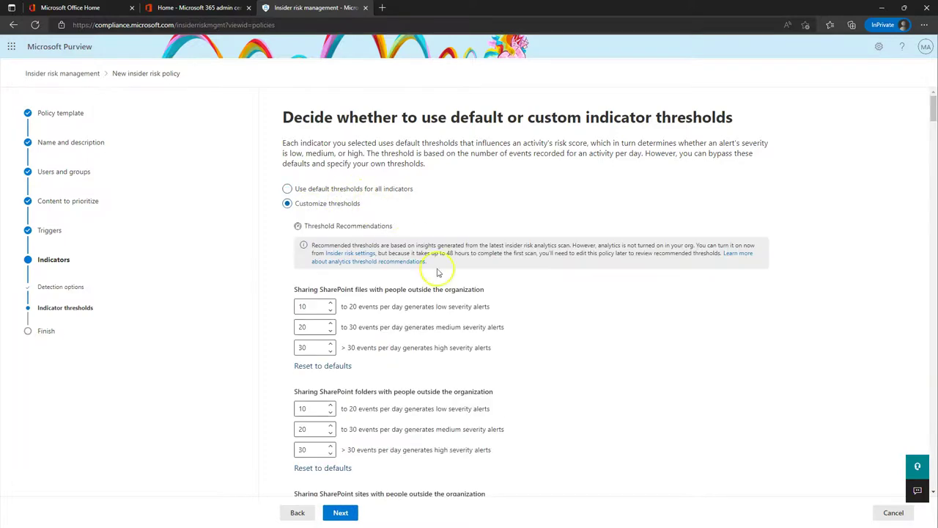
scroll(513, 278, down, 1)
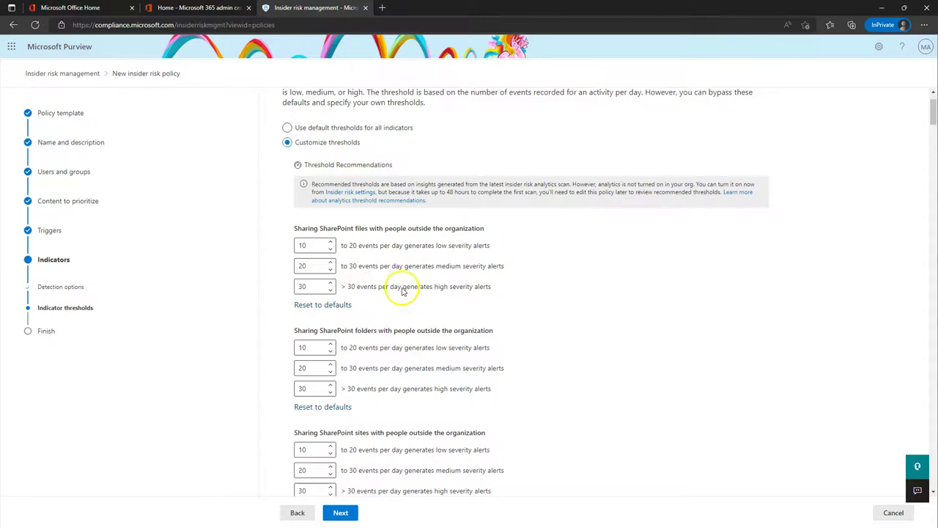
scroll(381, 297, down, 4)
scroll(387, 293, up, 1)
scroll(392, 300, down, 1)
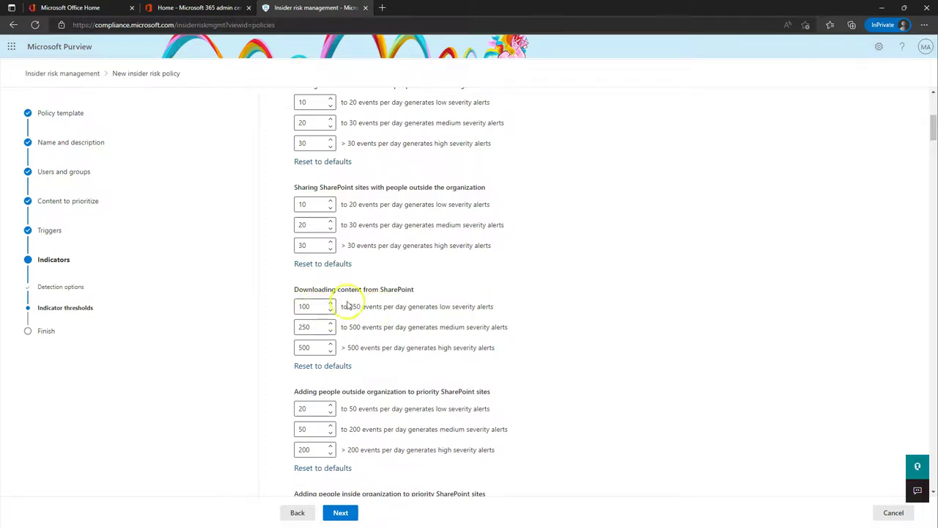
scroll(350, 356, down, 3)
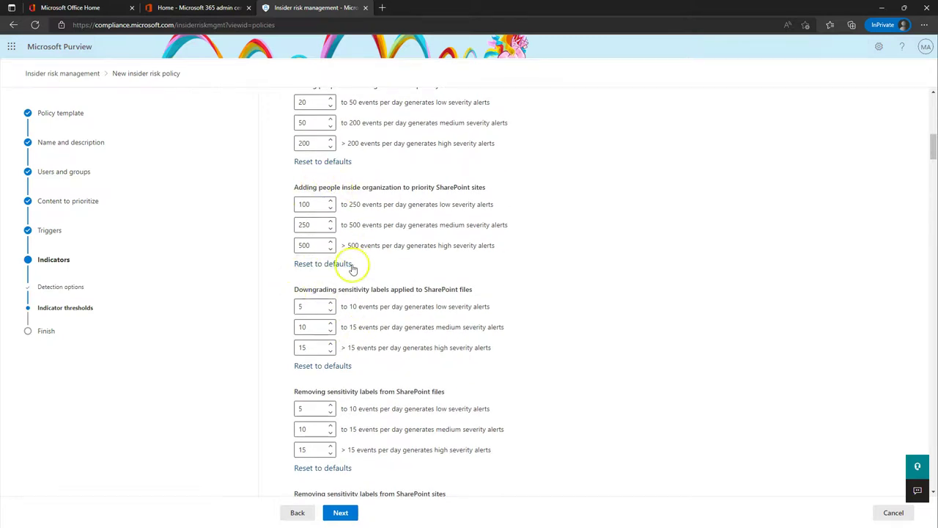
scroll(308, 315, down, 2)
scroll(347, 178, down, 20)
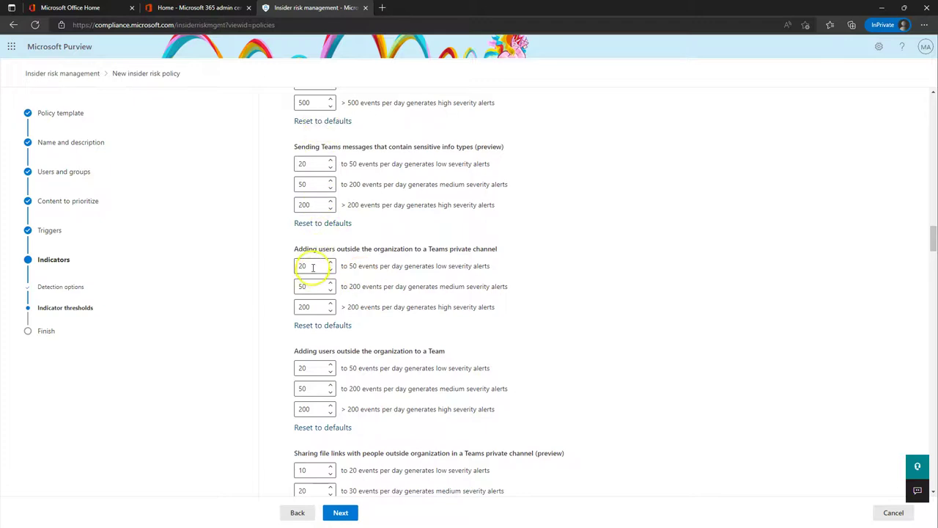
scroll(315, 293, down, 4)
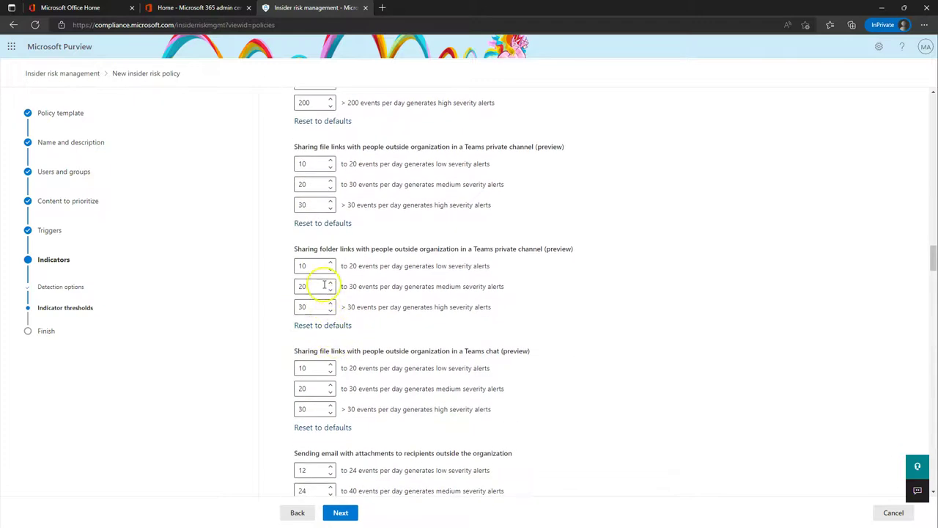
scroll(392, 343, down, 2)
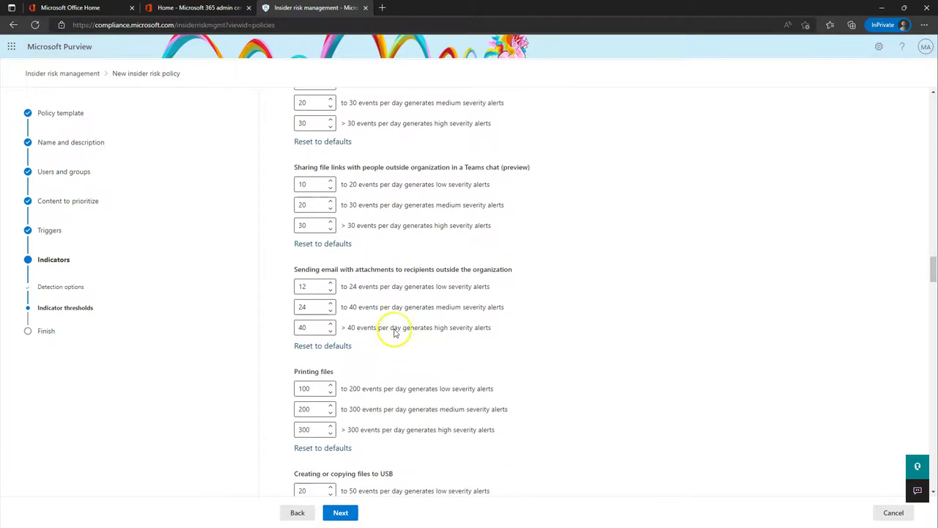
scroll(409, 400, down, 5)
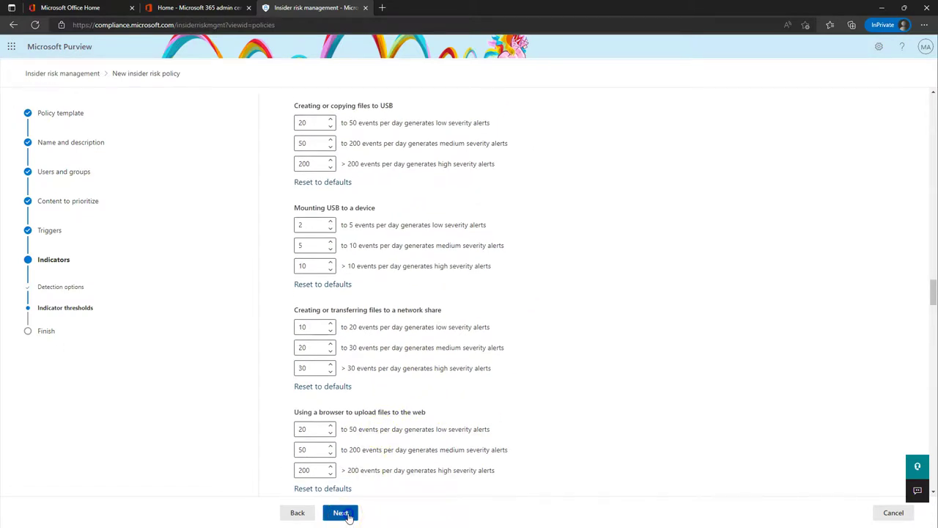
click(342, 512)
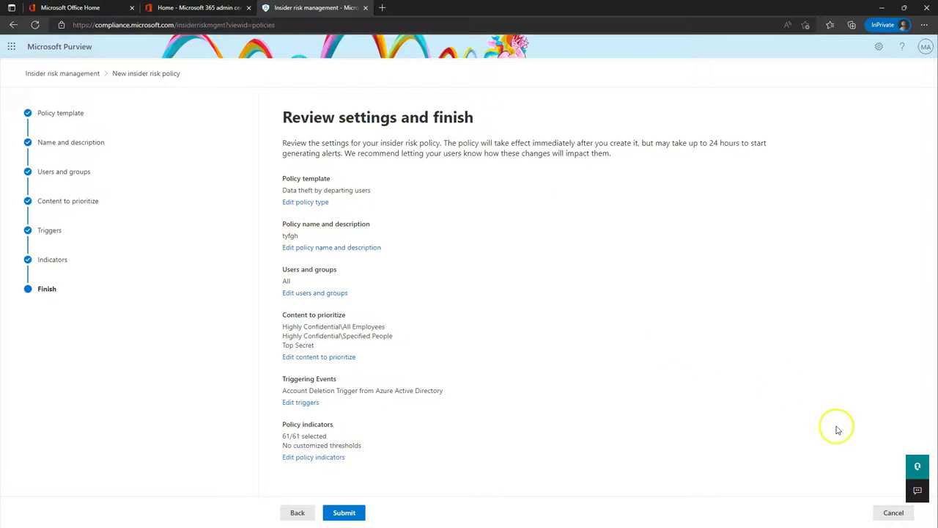
Cancel the insider risk policy at its final review and discard it without submitting.
click(894, 513)
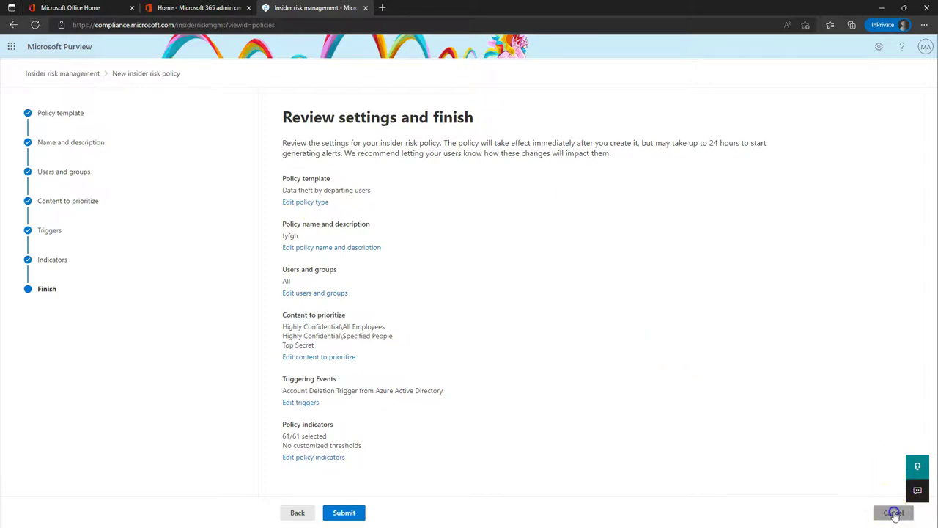
click(419, 308)
click(328, 286)
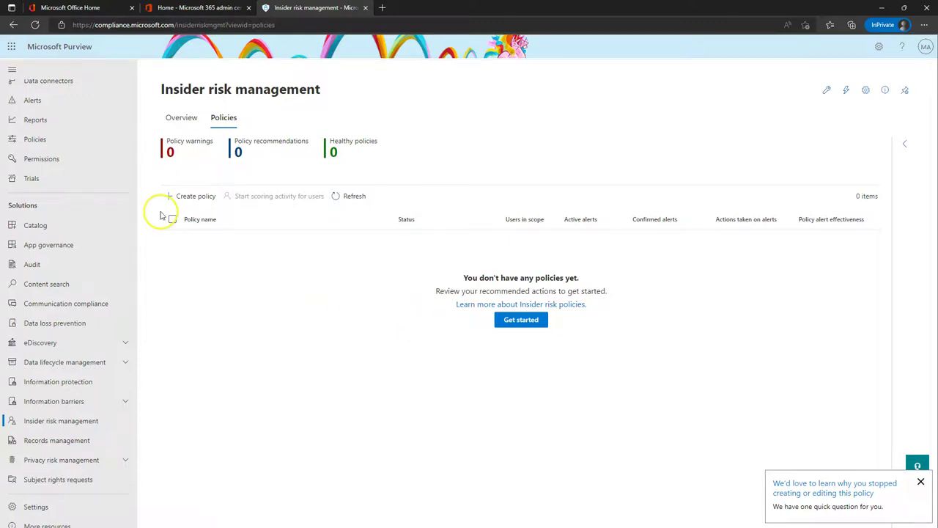
Start a new insider risk policy and review the General data leaks, Data leaks by priority users and Data leaks by disgruntled users templates.
click(196, 196)
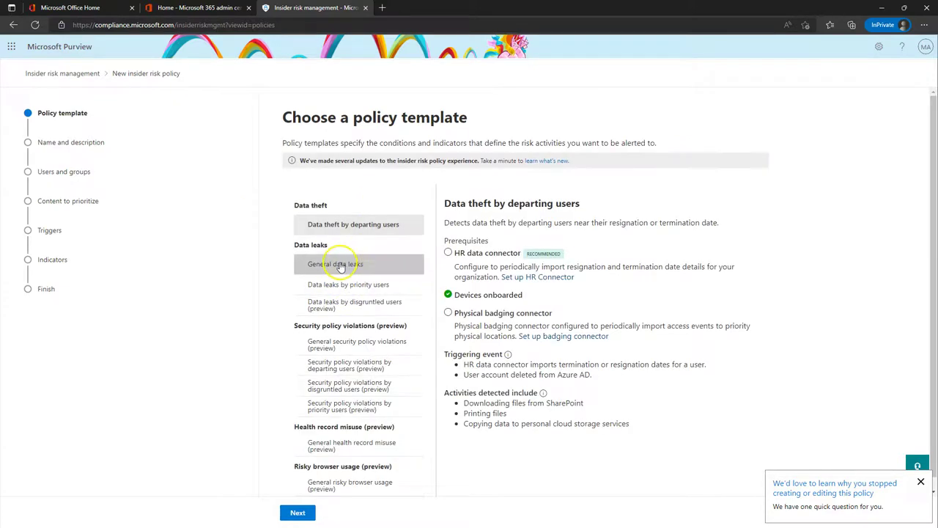
click(339, 266)
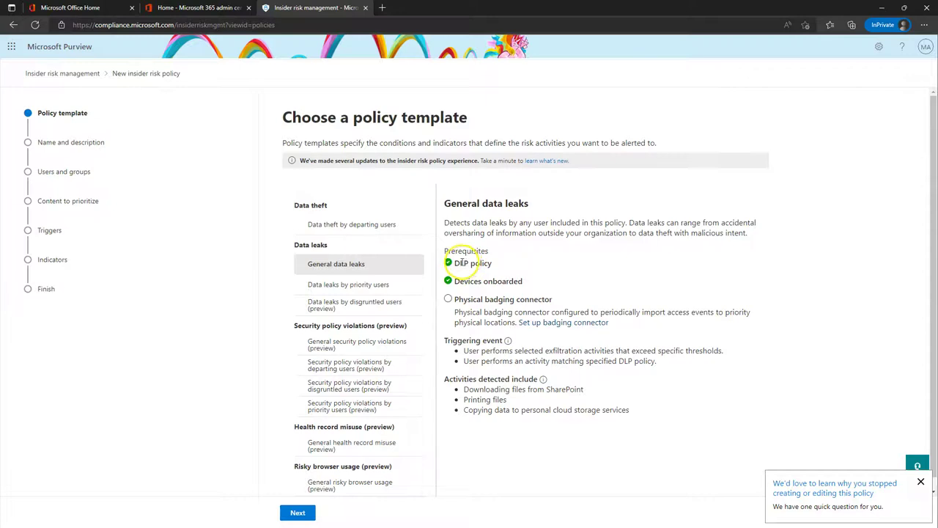
drag(460, 279, 562, 279)
click(537, 284)
click(377, 286)
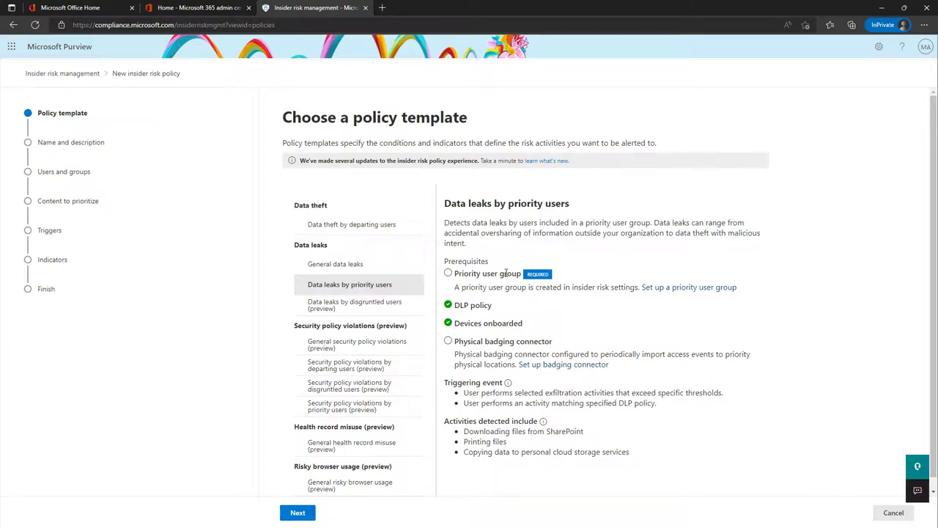
click(355, 305)
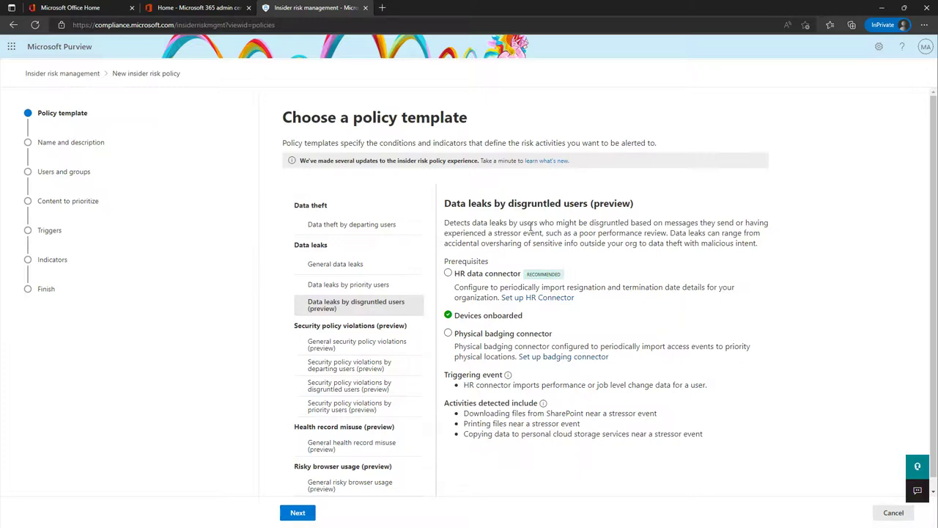
Review the Security policy violations templates: general, departing users, disgruntled users and priority users, including their prerequisites and triggering events.
click(379, 352)
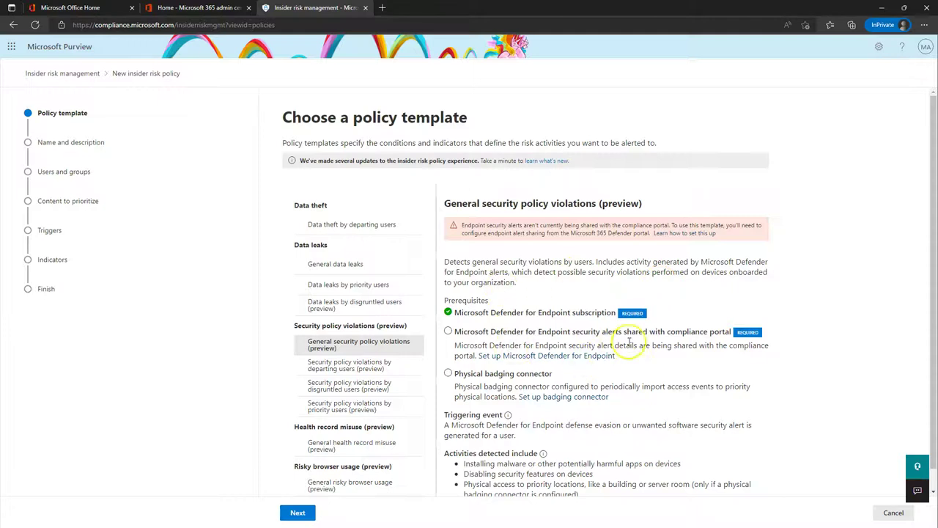
scroll(505, 366, down, 1)
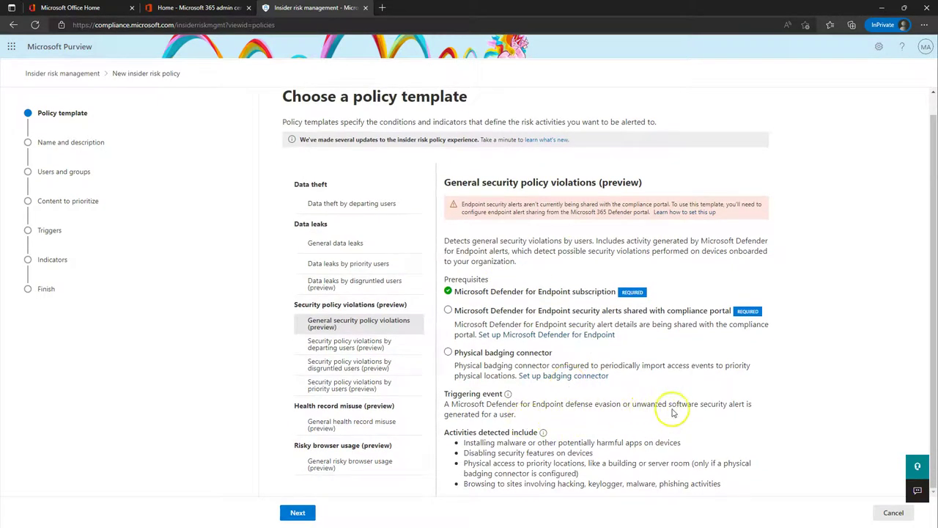
click(330, 346)
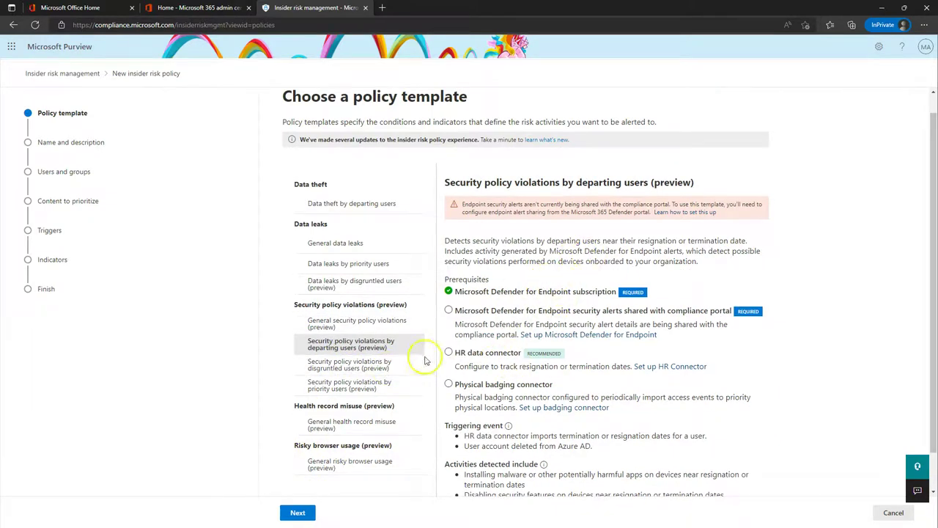
click(342, 372)
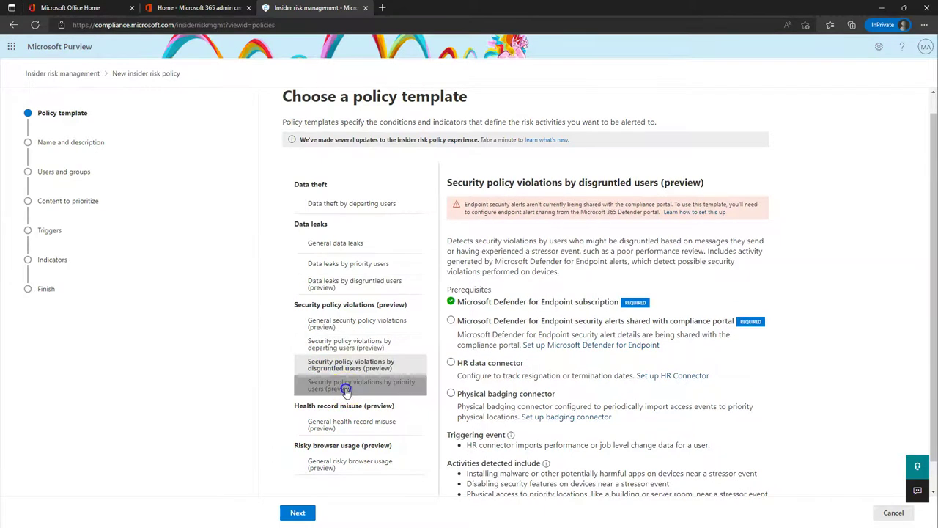
click(346, 387)
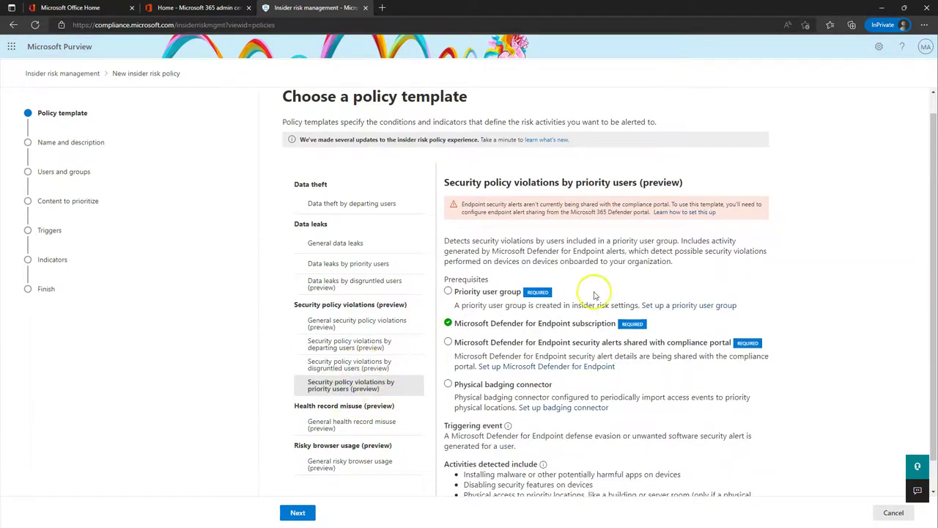
scroll(461, 336, down, 1)
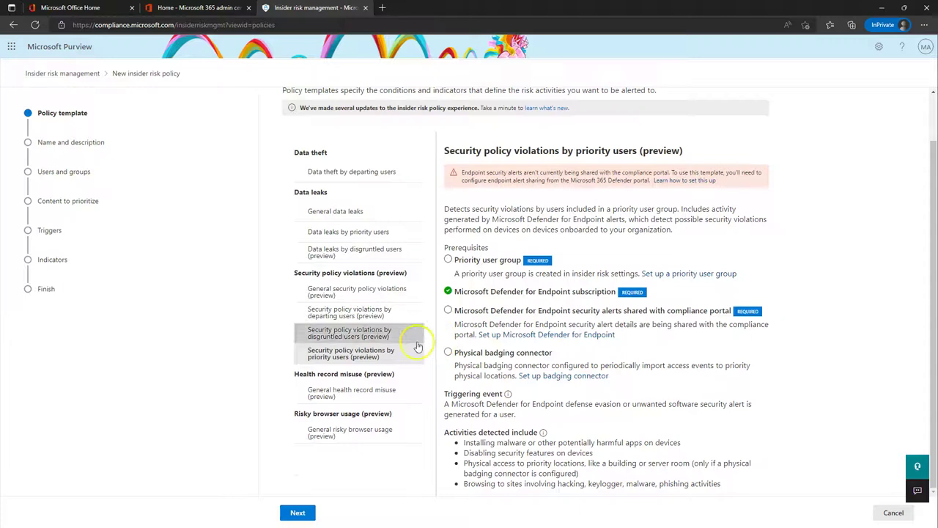
Review the General health record misuse and General risky browser usage policy templates, including their prerequisites, triggering events and detected activities.
click(323, 404)
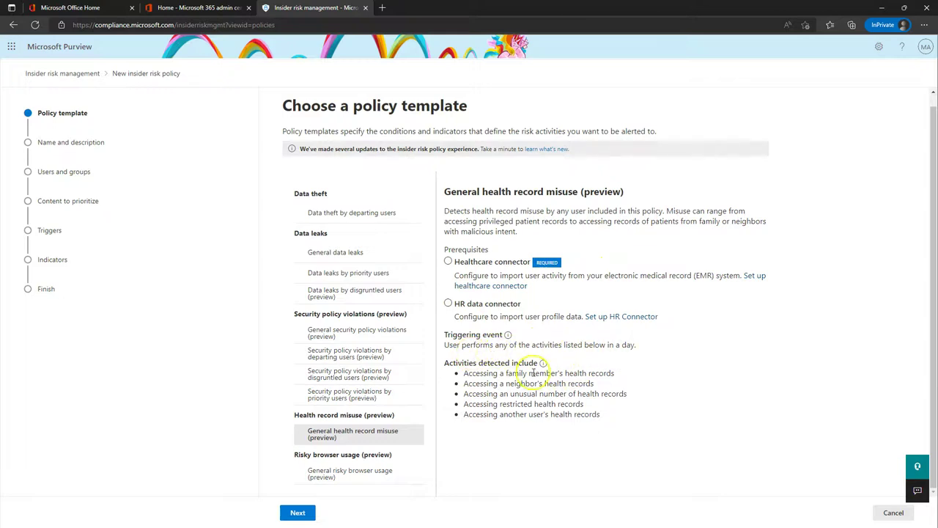
drag(465, 372, 612, 403)
click(611, 413)
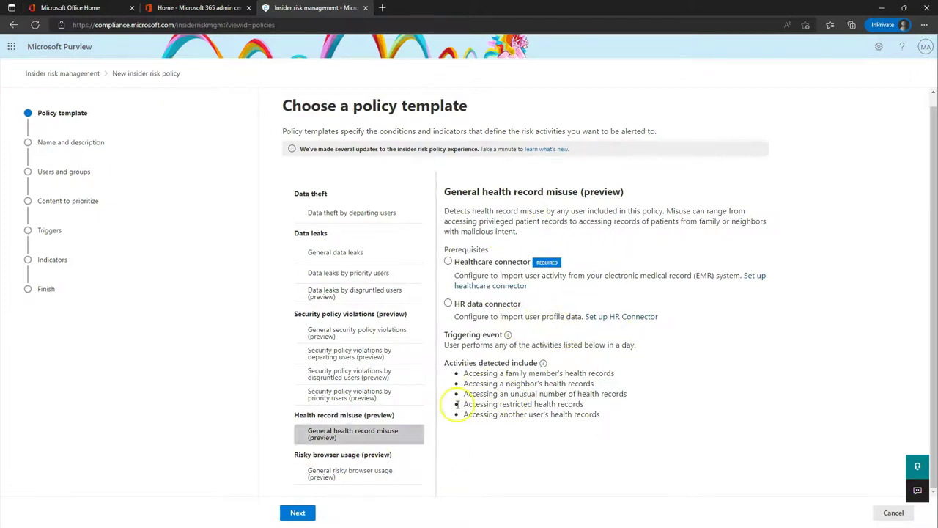
click(341, 472)
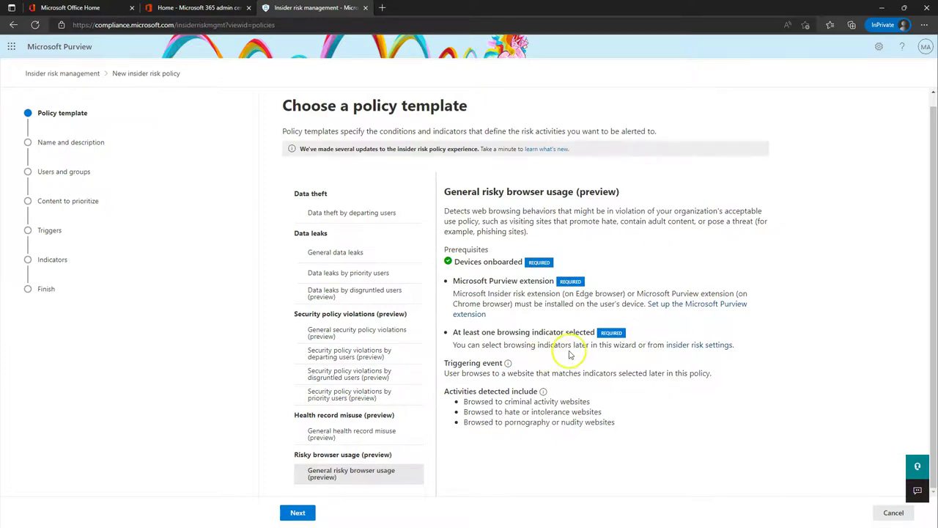
Open the insider risk settings from the risky browser template and review the policy indicators, from Office to health record access.
click(699, 344)
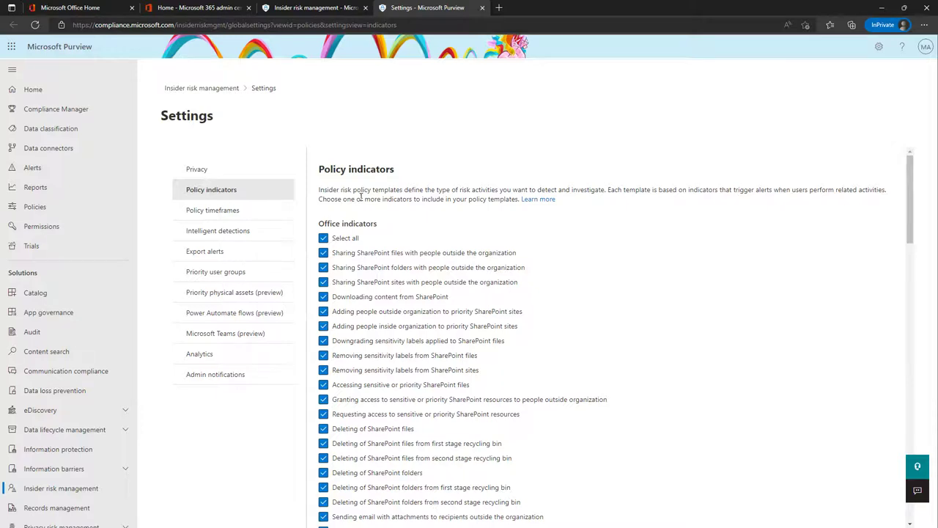
scroll(457, 300, down, 15)
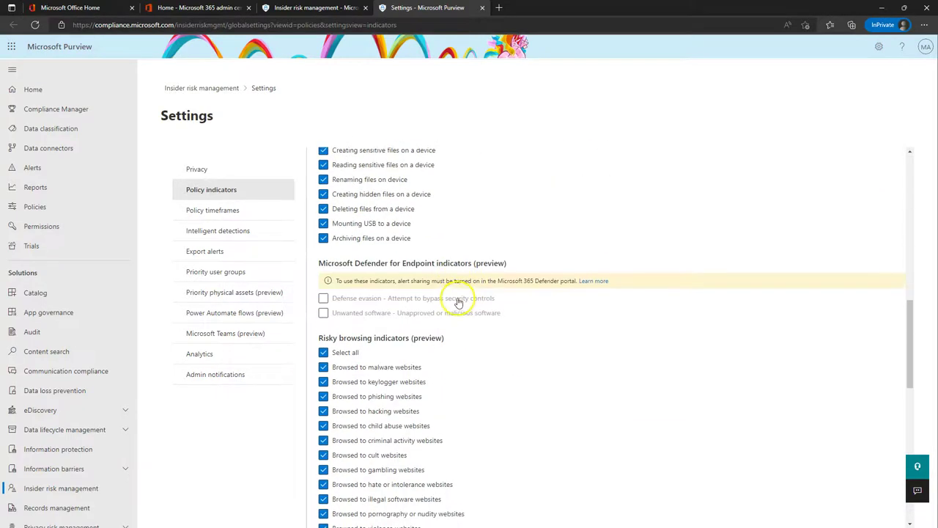
scroll(398, 264, down, 1)
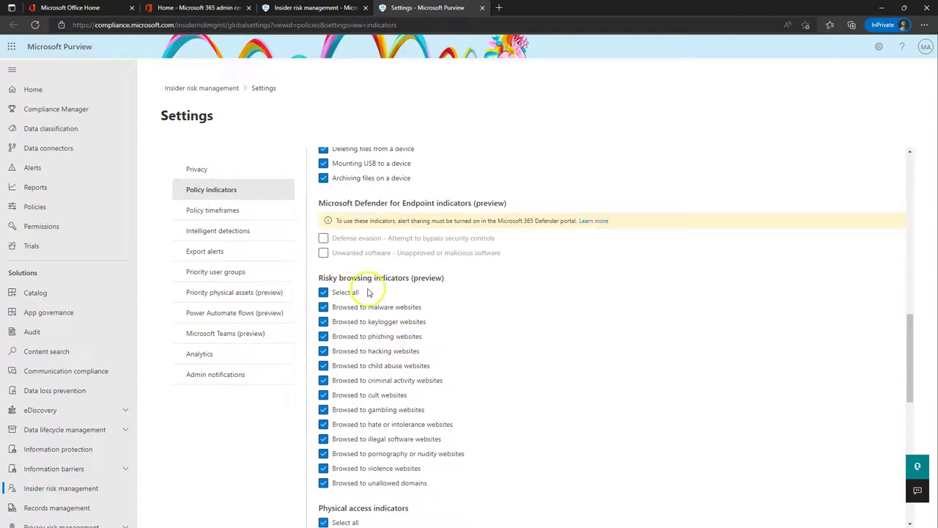
scroll(369, 292, down, 1)
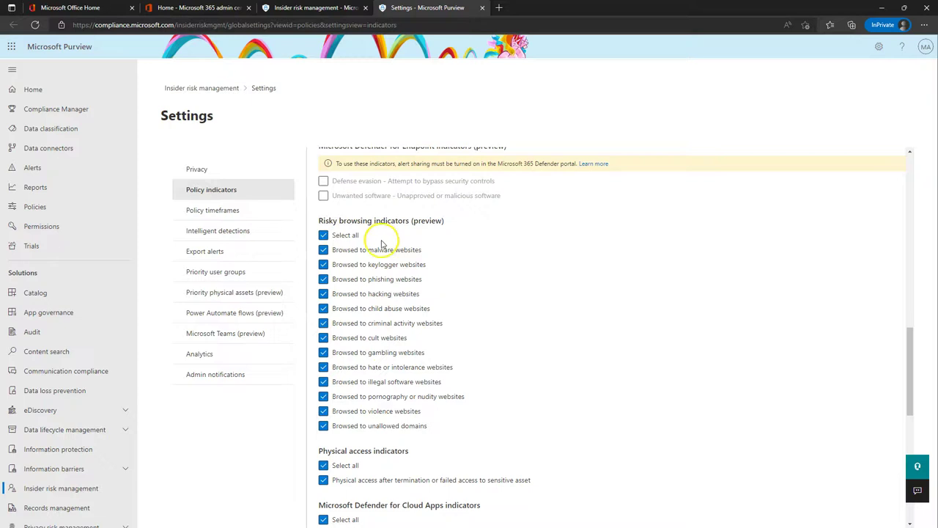
scroll(454, 248, down, 1)
scroll(454, 248, down, 5)
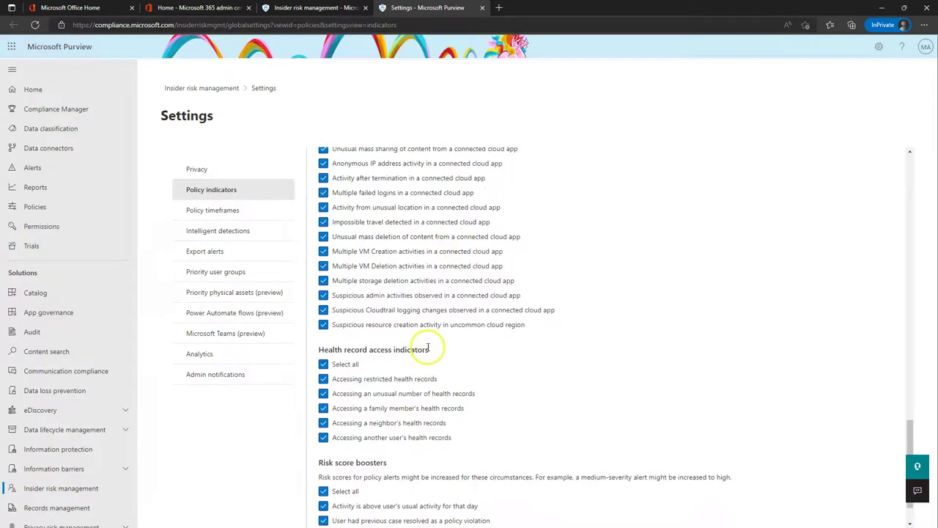
Review the Policy timeframes settings and the file activity detection and alert volume options under Intelligent detections.
click(220, 210)
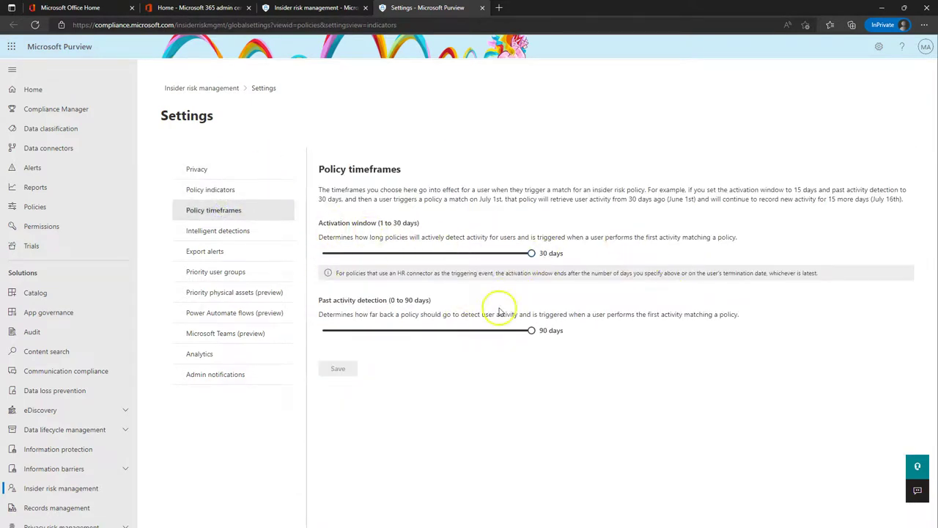
click(532, 251)
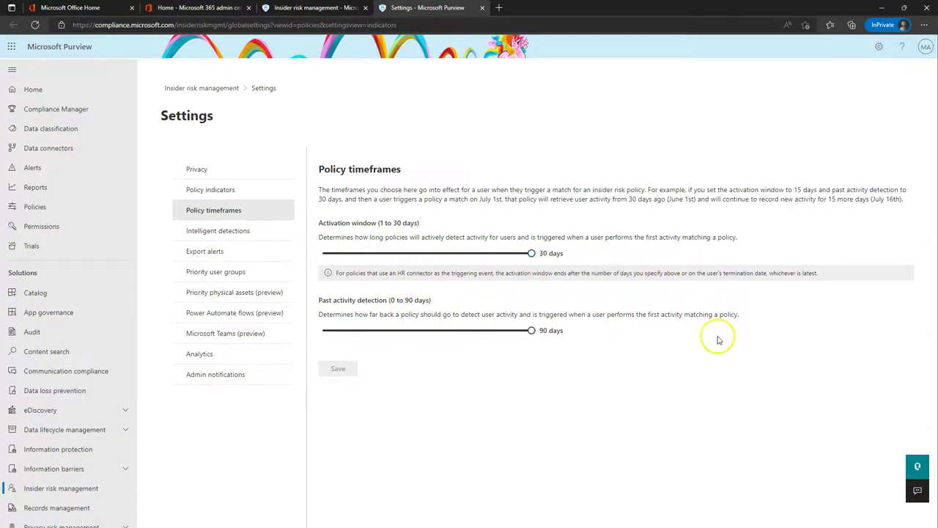
click(213, 232)
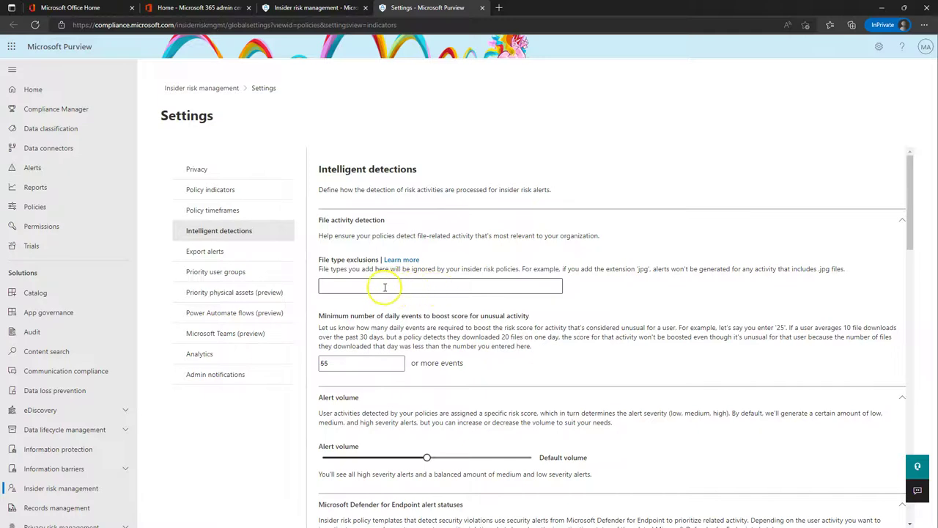
scroll(555, 207, down, 2)
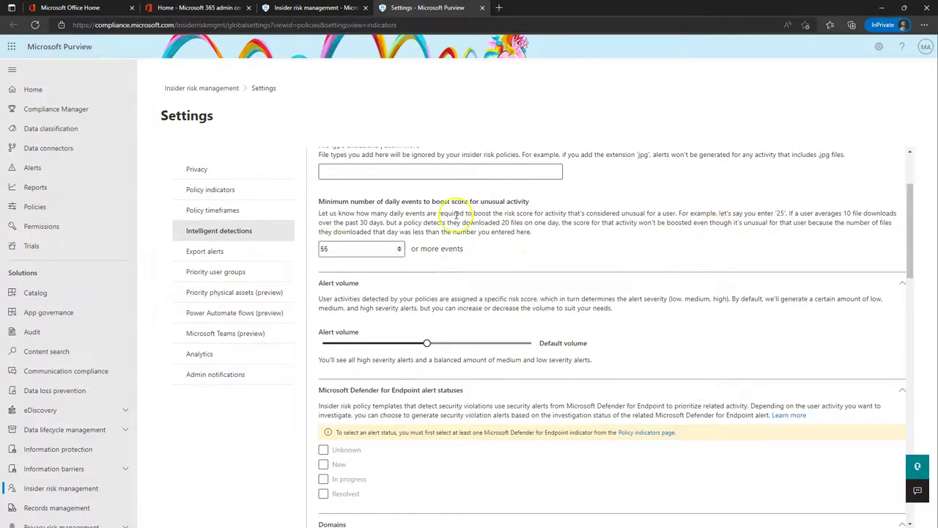
scroll(444, 264, down, 1)
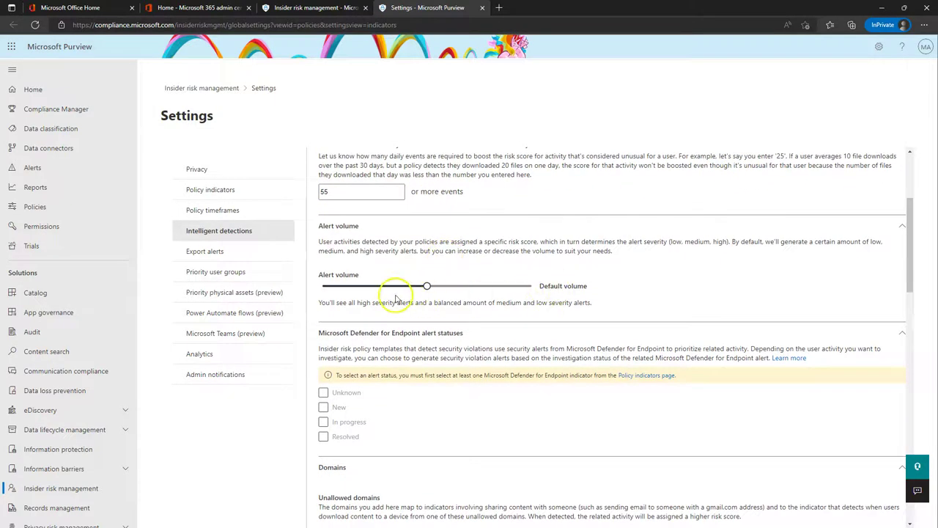
mouse_move(428, 285)
mouse_down()
mouse_move(521, 287)
mouse_move(425, 288)
mouse_up()
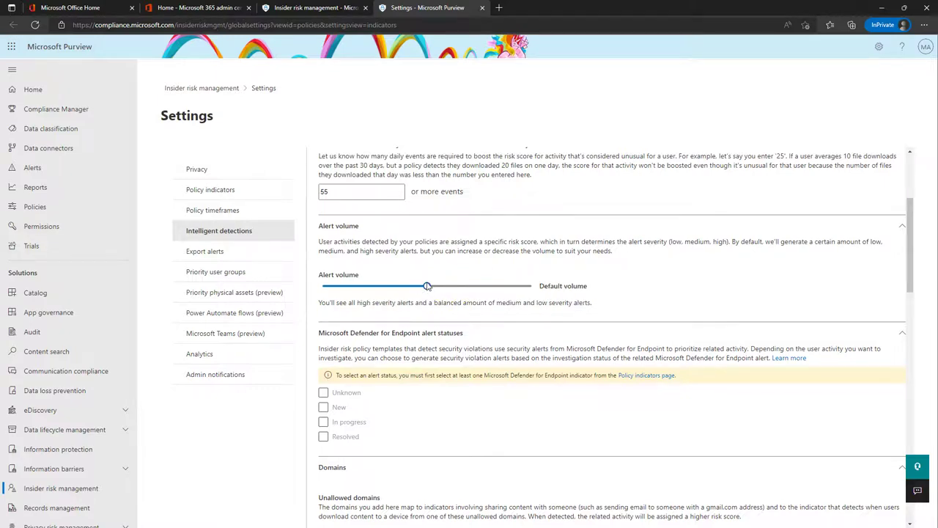
drag(427, 286, 407, 288)
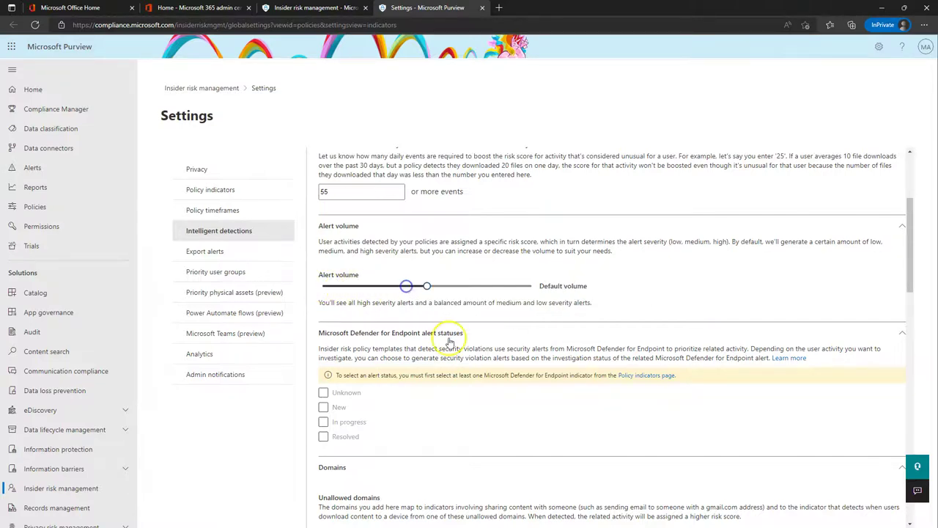
Examine the remaining Intelligent detections: Defender for Endpoint alert statuses, domain lists, and file path, site and keyword exclusions.
scroll(454, 326, down, 2)
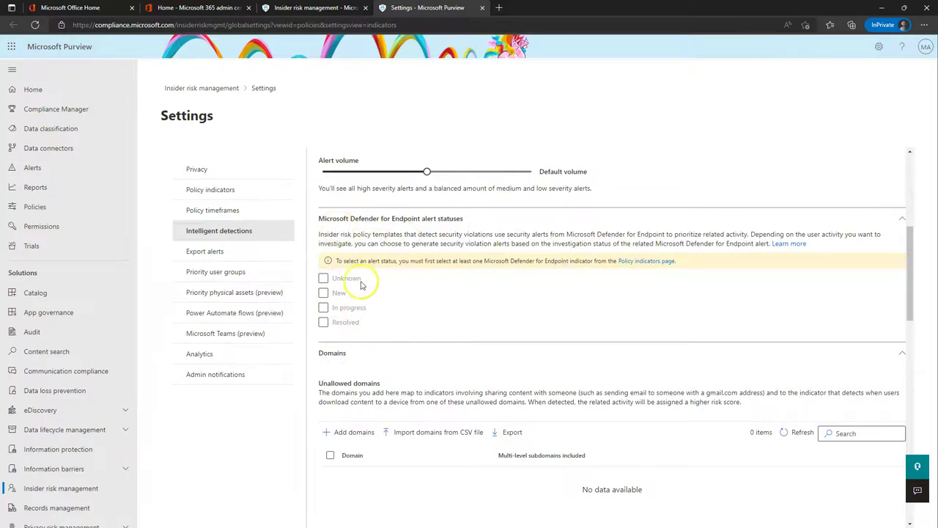
scroll(371, 286, down, 4)
scroll(368, 245, up, 1)
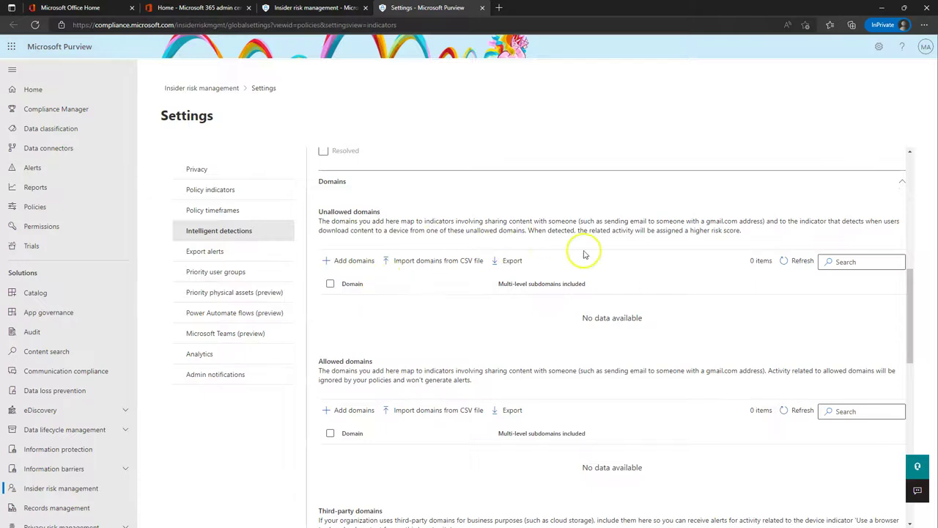
scroll(609, 264, down, 1)
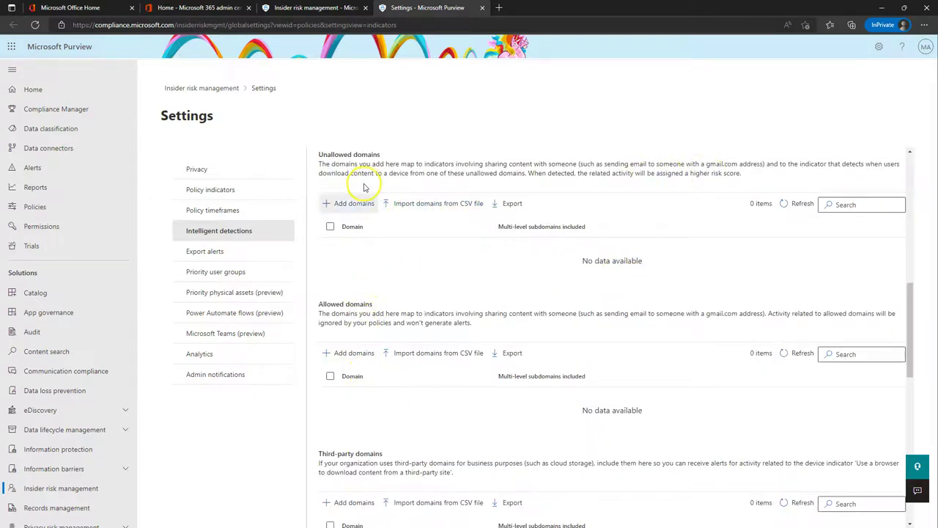
scroll(383, 429, down, 4)
scroll(380, 343, down, 3)
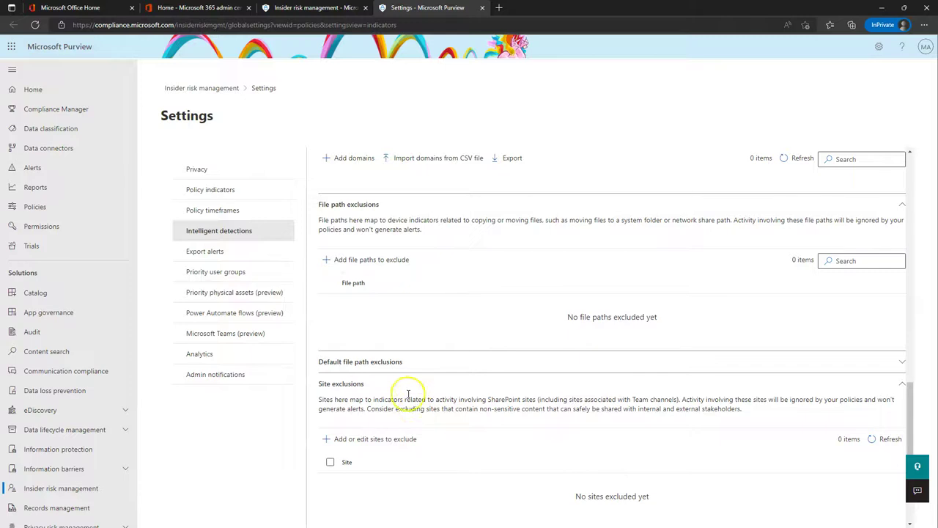
scroll(374, 392, down, 3)
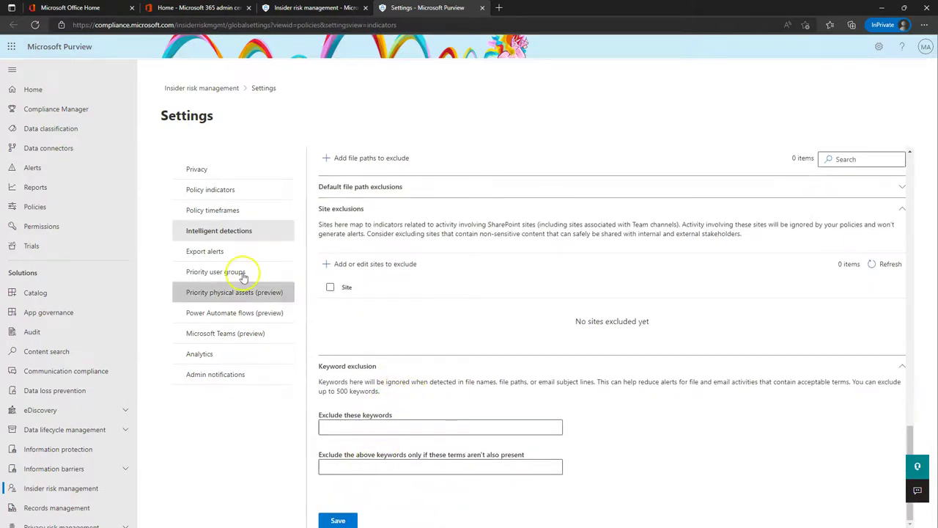
Review the Export alerts setting for sending insider risk alert details to SIEM services through the Office 365 Management Activity APIs.
click(218, 254)
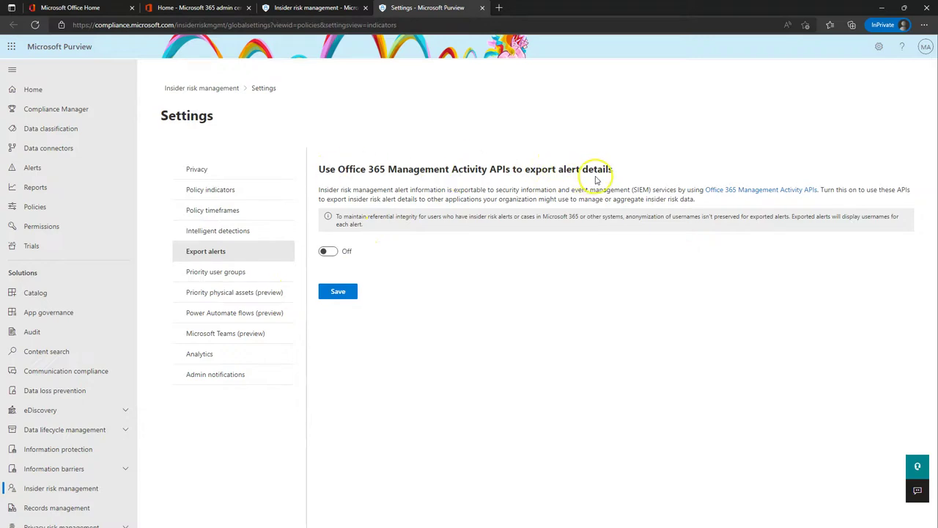
double_click(641, 189)
right_click(645, 189)
click(633, 296)
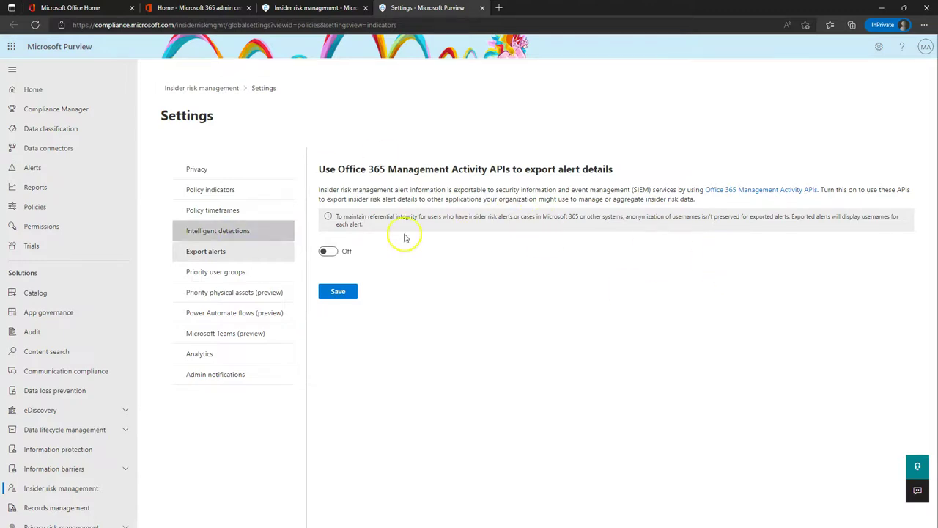
Review the insider risk settings for priority user groups, priority physical assets, Power Automate flows and Microsoft Teams.
click(207, 273)
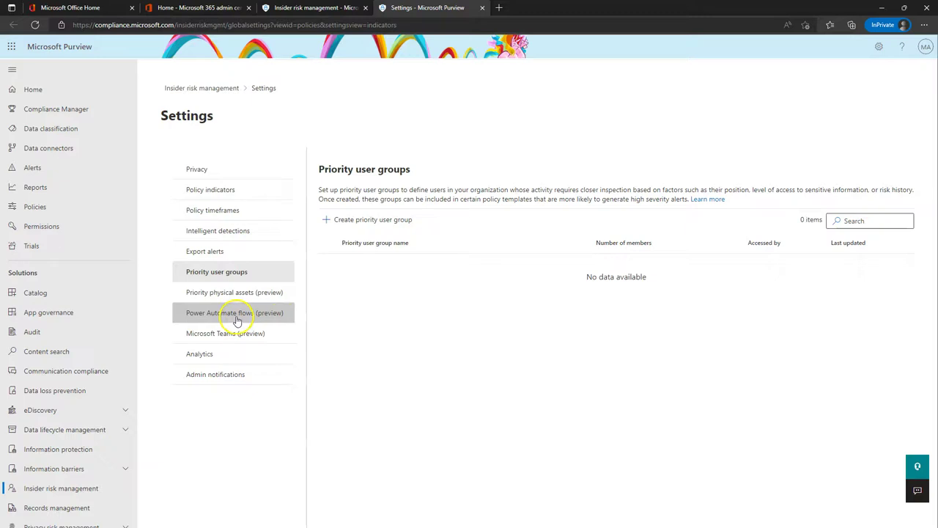
click(238, 294)
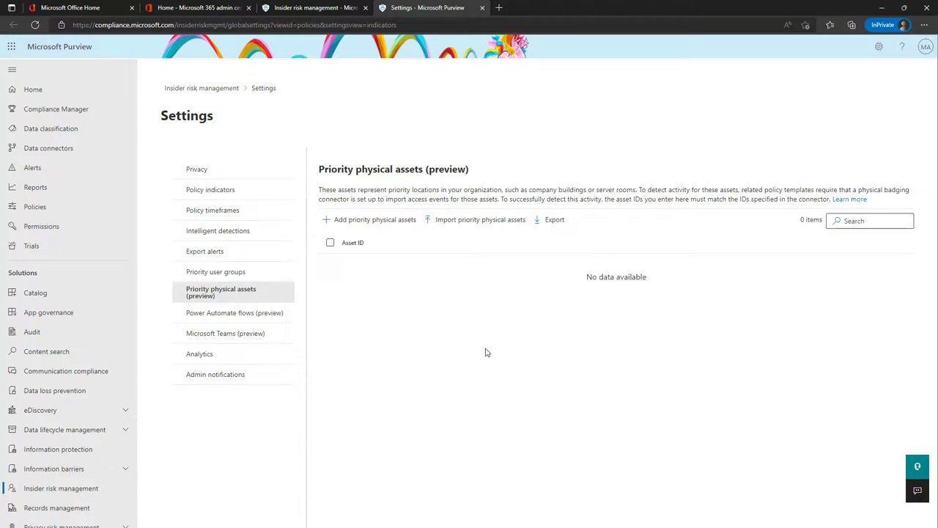
click(247, 313)
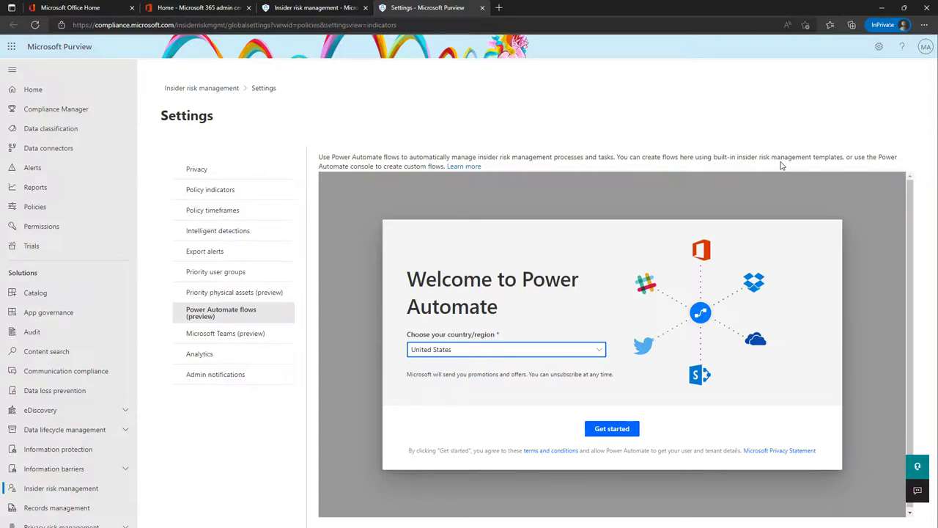
click(235, 335)
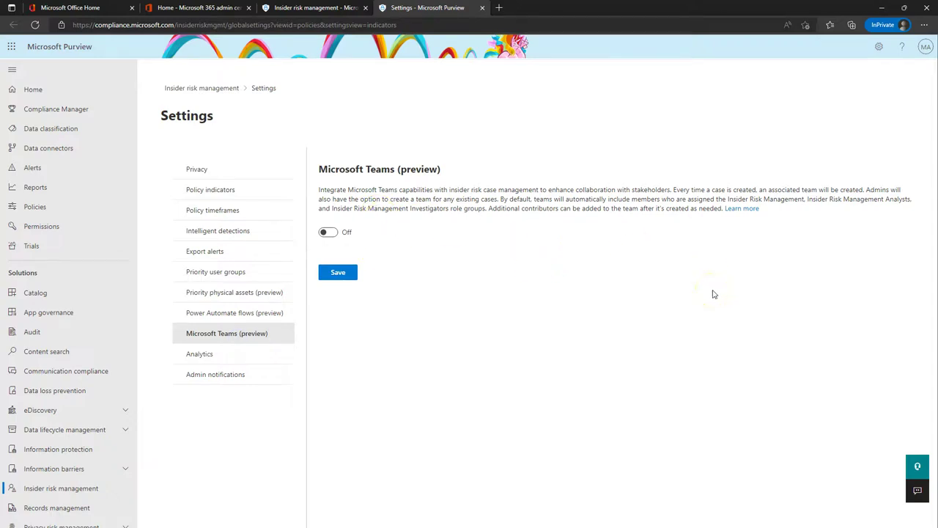
Review the Analytics and Admin notifications settings, and return to the Insider risk management policies list.
click(217, 355)
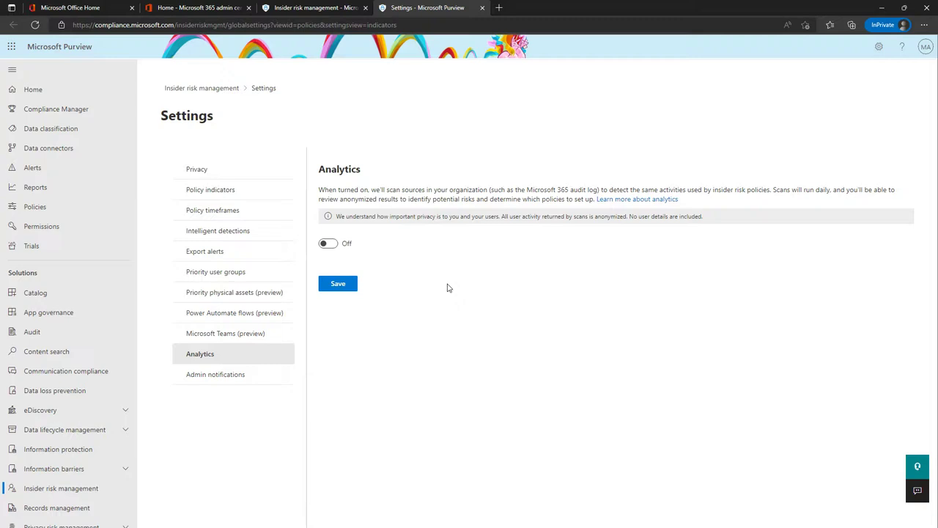
click(235, 380)
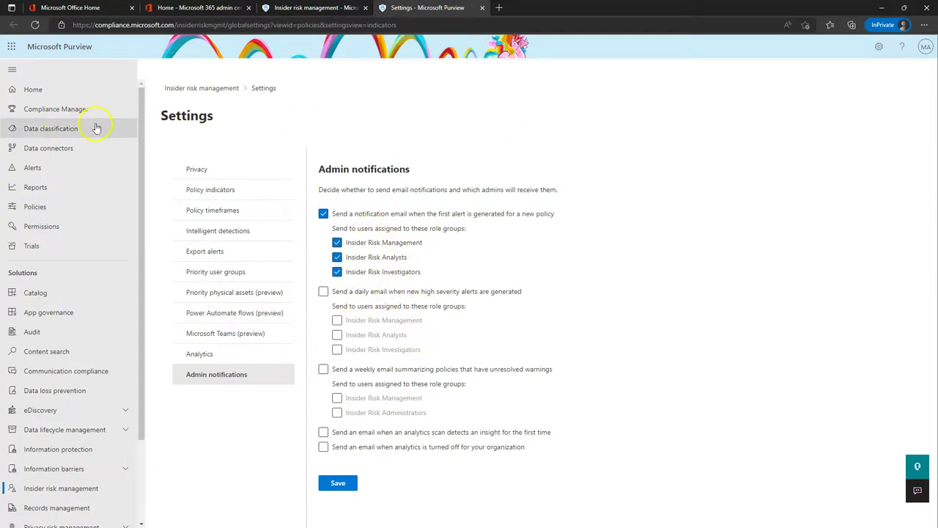
click(206, 89)
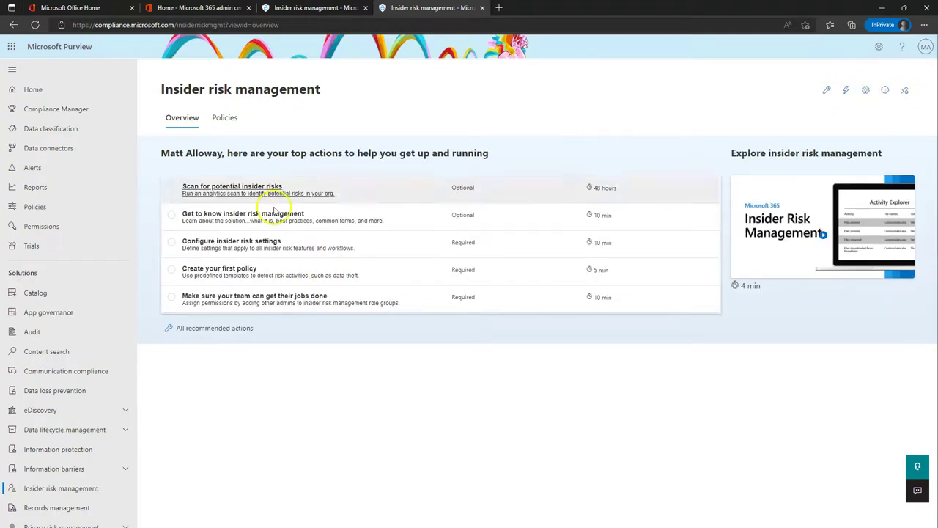
click(233, 122)
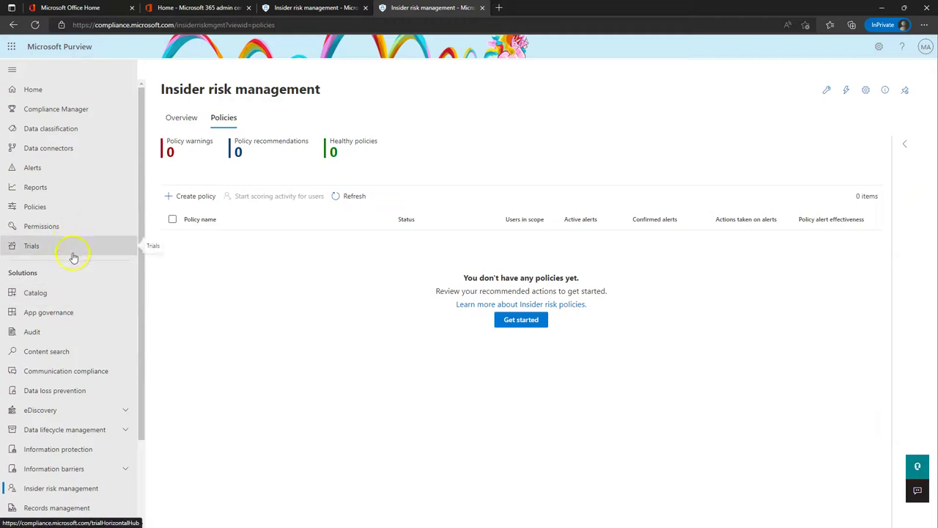
Open Records management and look through its Events, Disposition and Policy lookup pages.
scroll(73, 257, down, 2)
scroll(81, 330, down, 1)
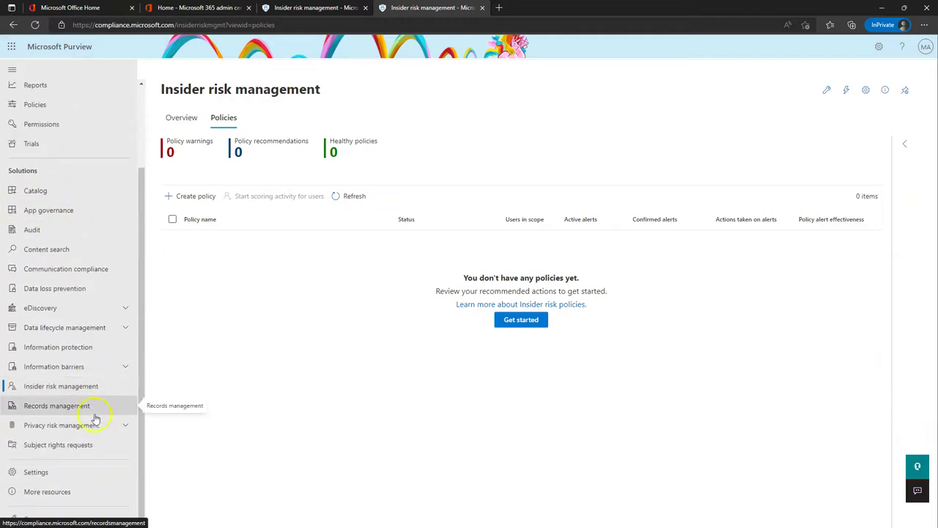
click(68, 409)
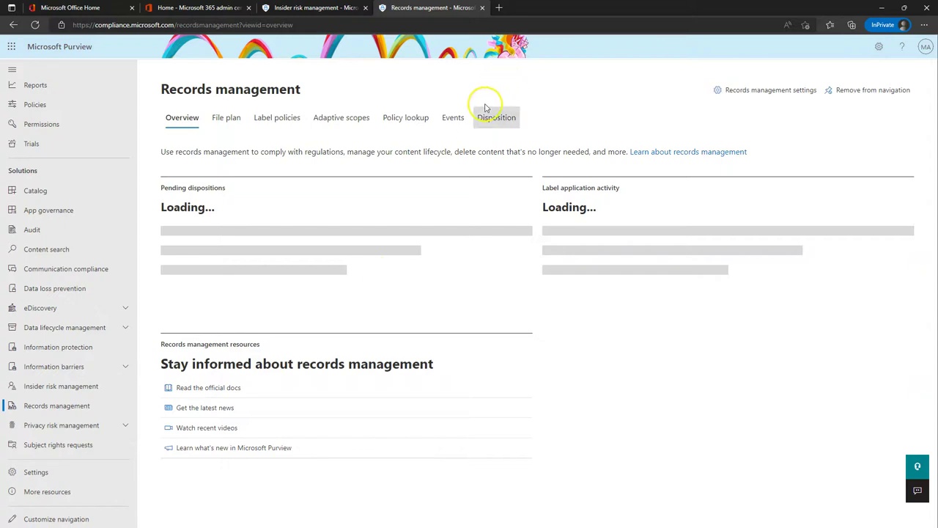
click(455, 119)
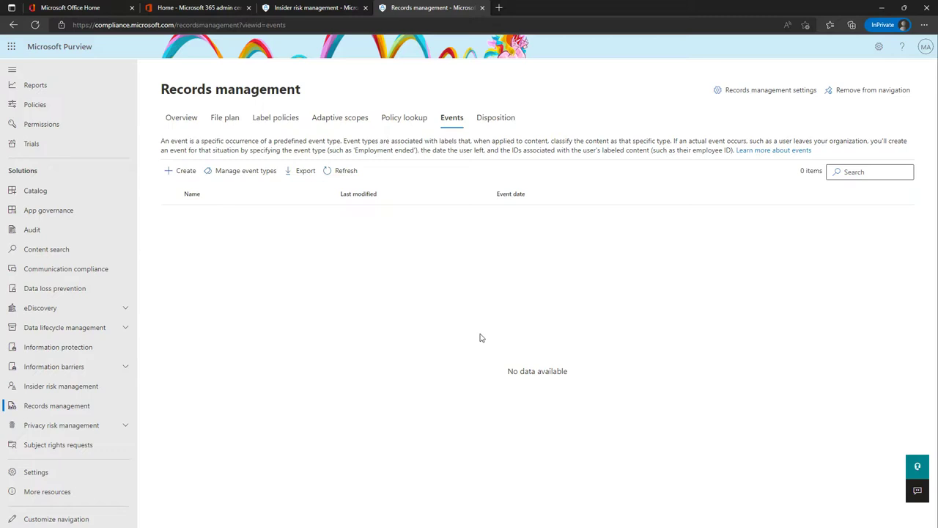
click(493, 117)
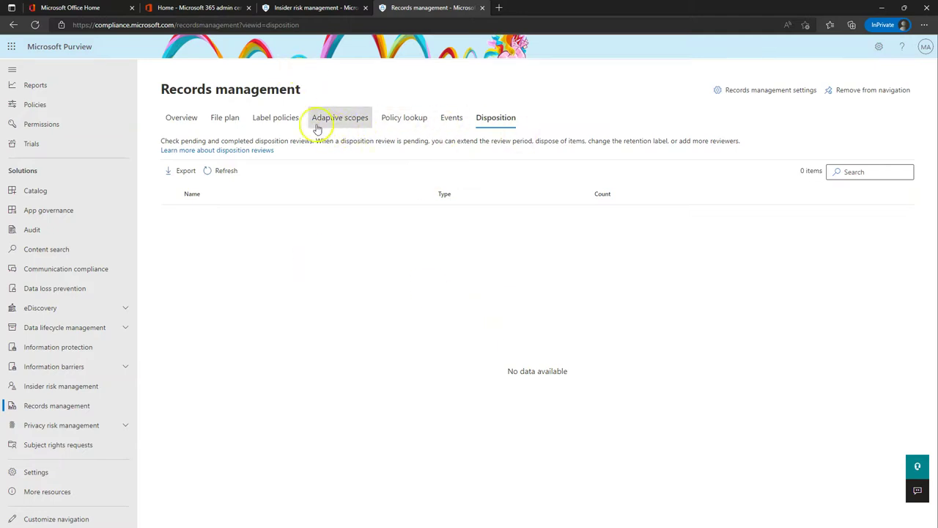
click(413, 120)
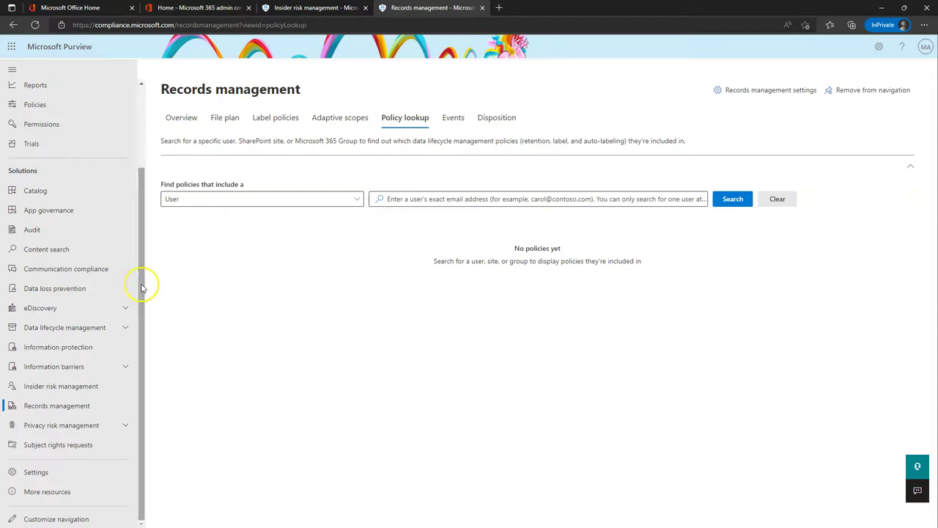
Look through the Adaptive scopes, Label policies, File plan and Overview pages of Records management.
click(342, 119)
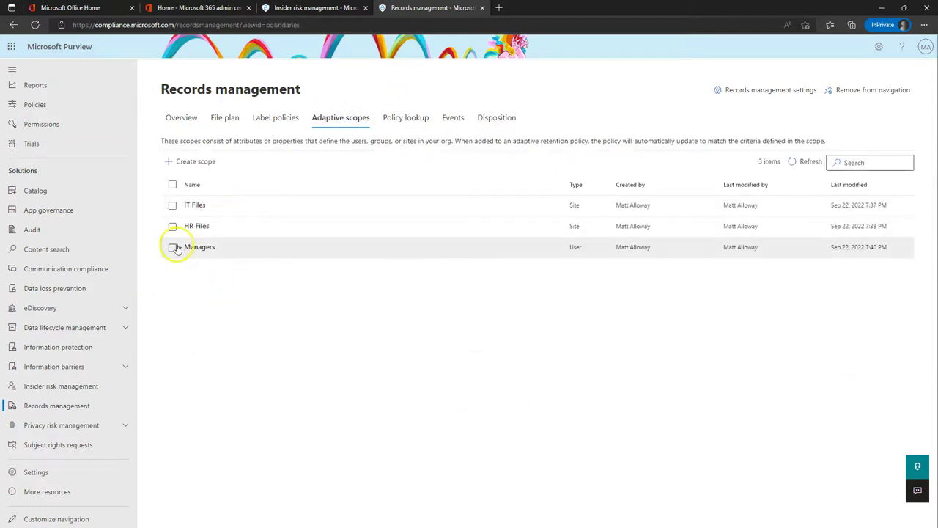
click(278, 120)
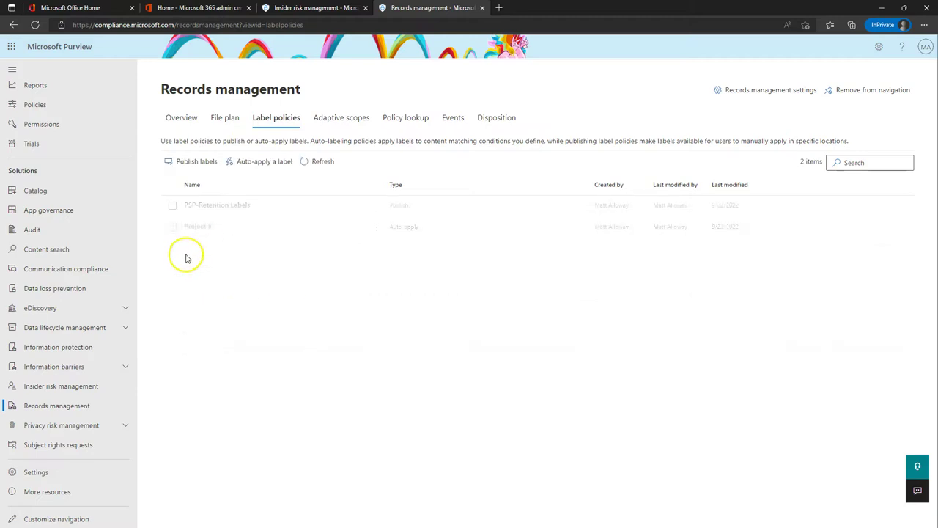
click(224, 119)
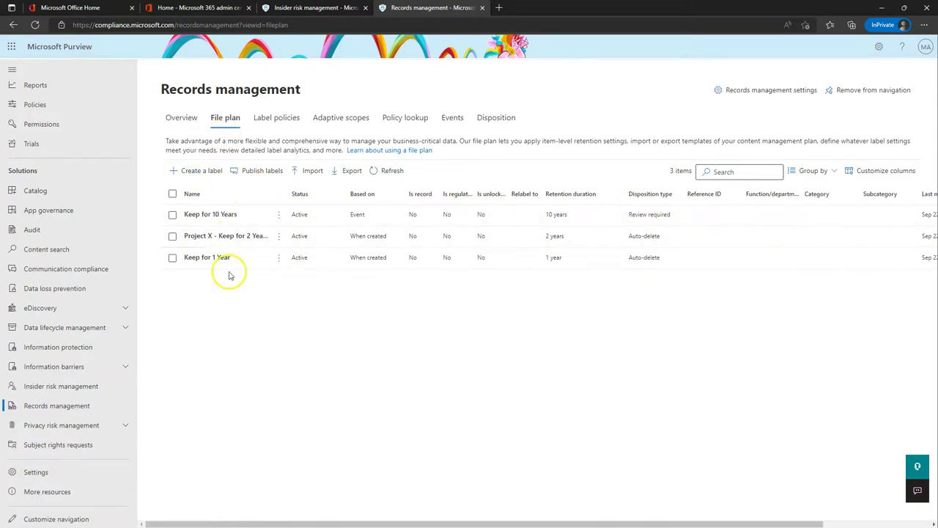
click(181, 117)
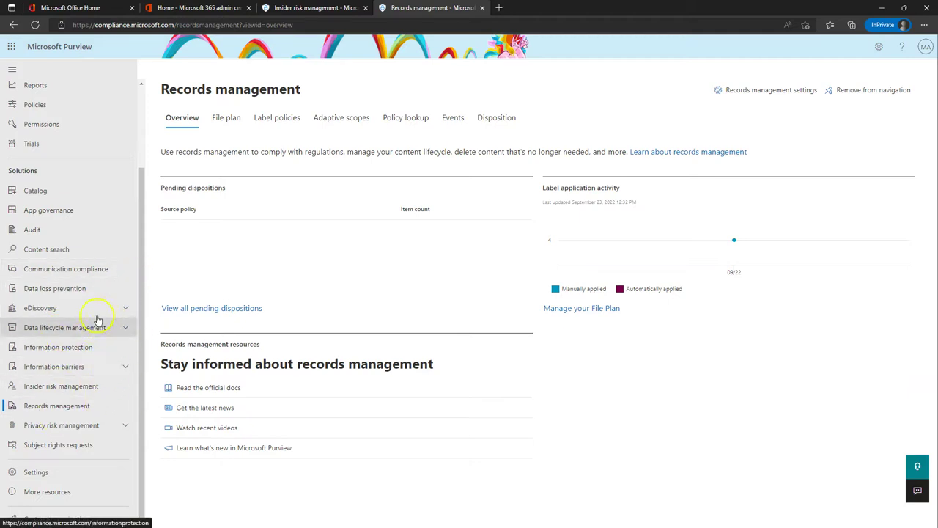
Review the Privacy risk management overview and the Subject rights requests overview.
click(58, 432)
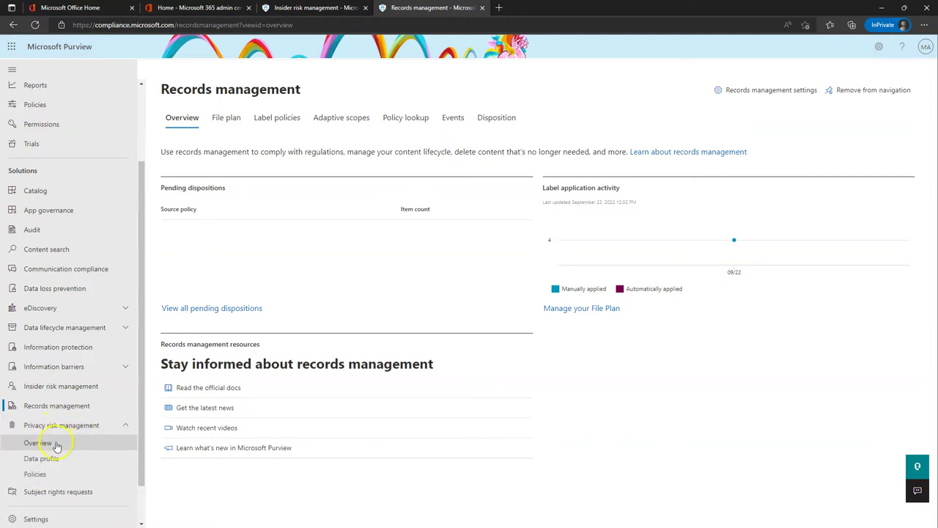
click(59, 444)
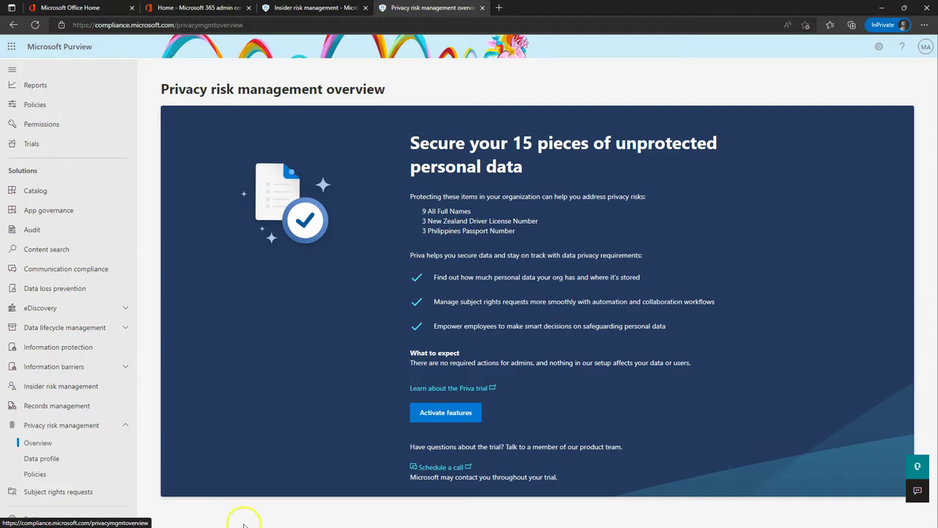
click(63, 491)
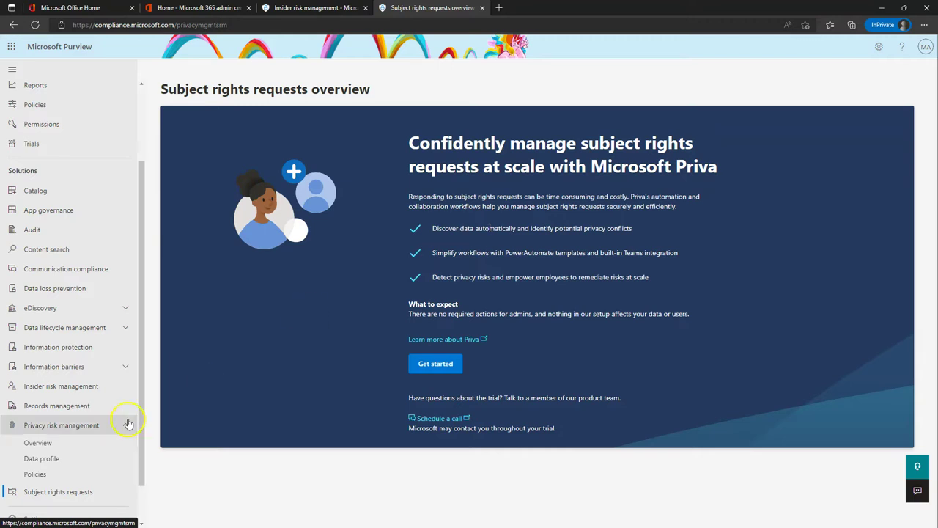
scroll(73, 436, down, 2)
scroll(59, 403, up, 3)
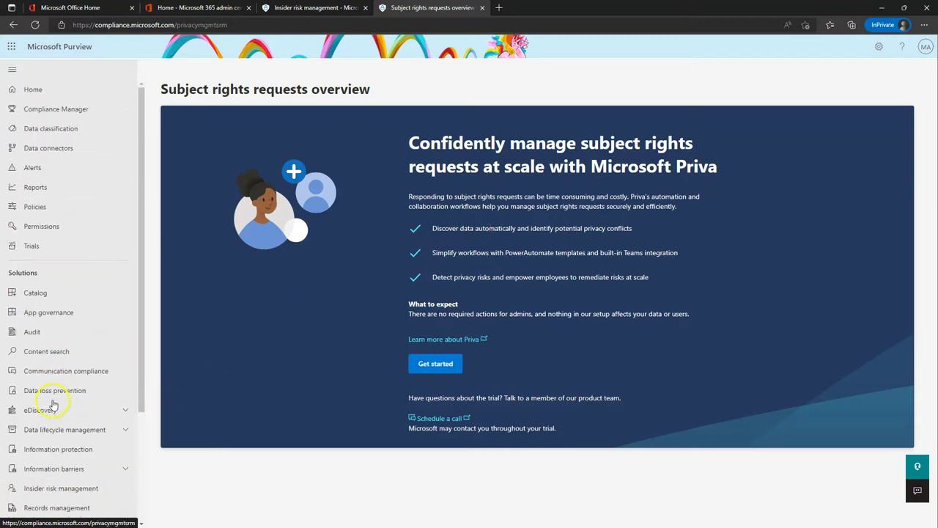
Review the Device onboarding page in the compliance portal settings, and open the More resources page.
scroll(66, 220, down, 3)
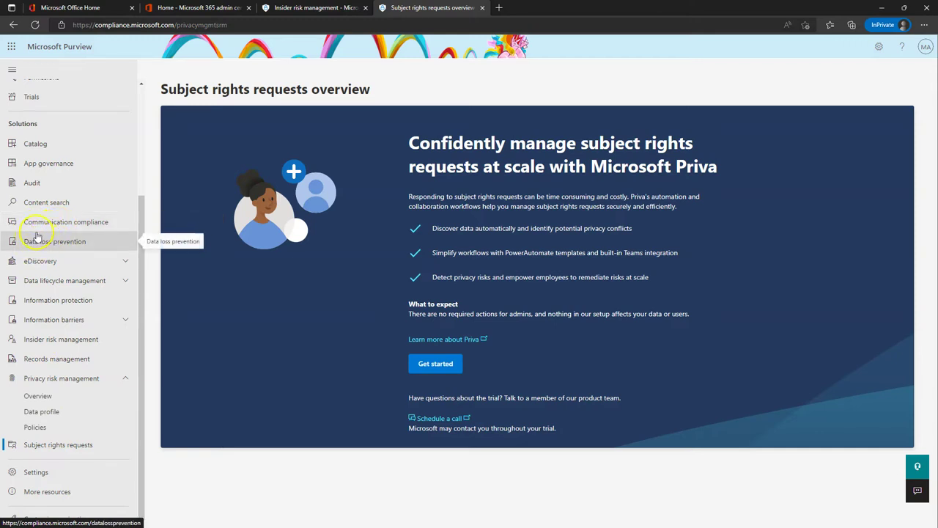
click(57, 473)
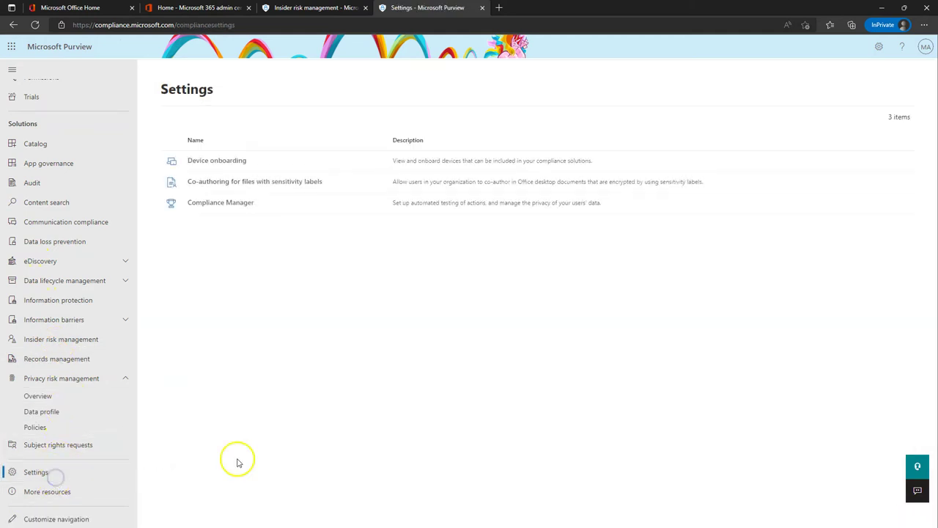
click(212, 160)
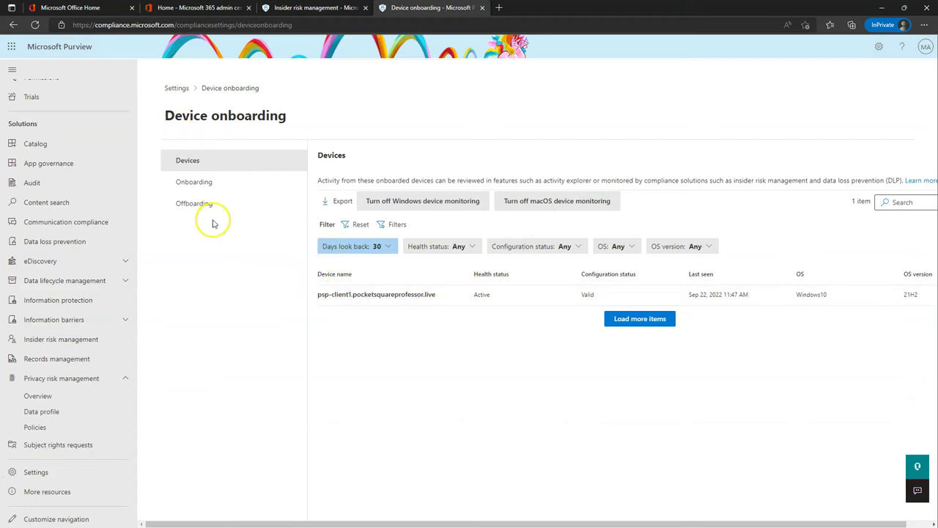
click(57, 493)
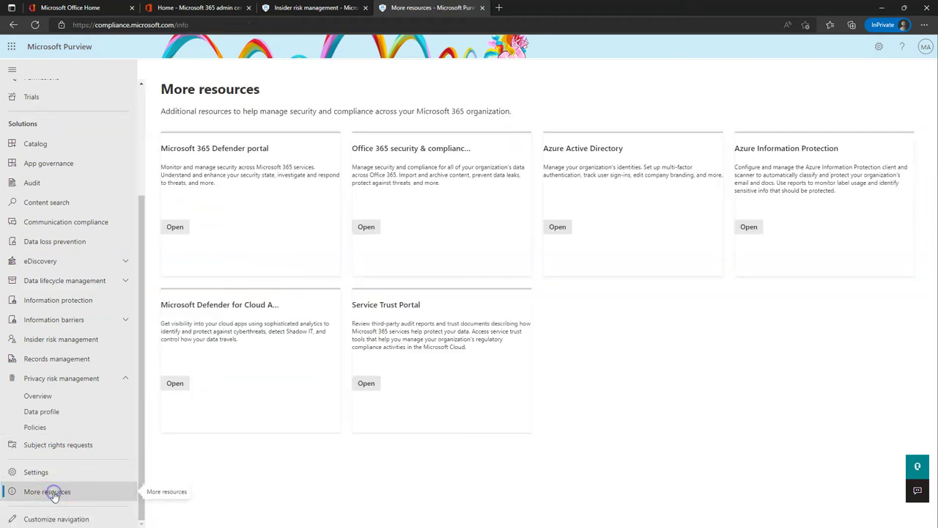